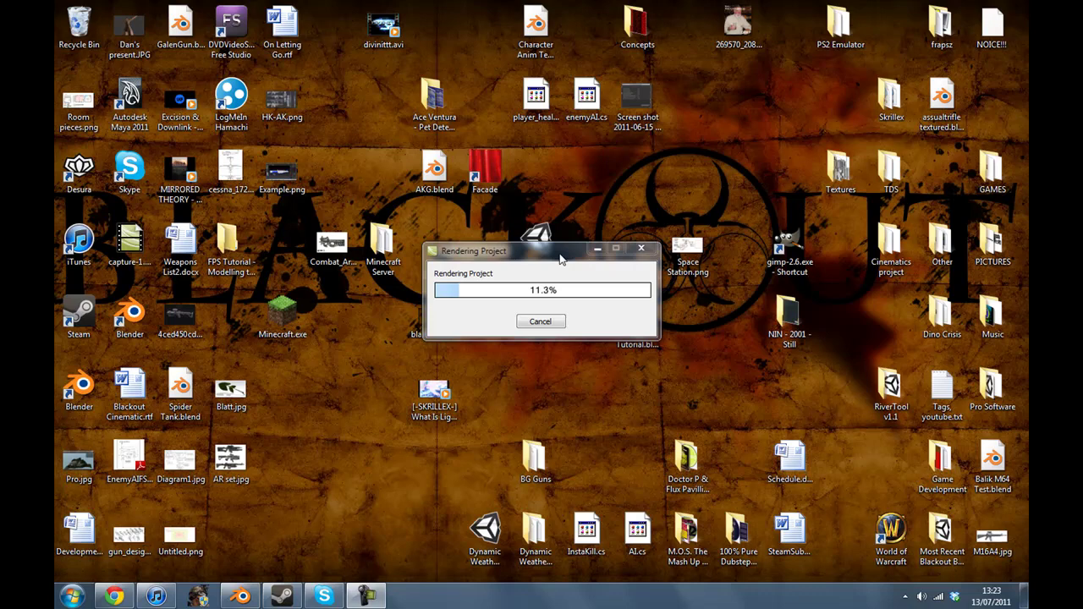
- View the picture stored on the desktop and close it
{"action": "left_click", "coordinate": [738, 27]}
{"action": "double_click", "coordinate": [739, 27]}
{"action": "left_click", "coordinate": [1018, 7]}
- Switch to Blender and save the P90 Tutorial.blend file
{"action": "left_click", "coordinate": [240, 596]}
{"action": "left_click", "coordinate": [109, 24]}
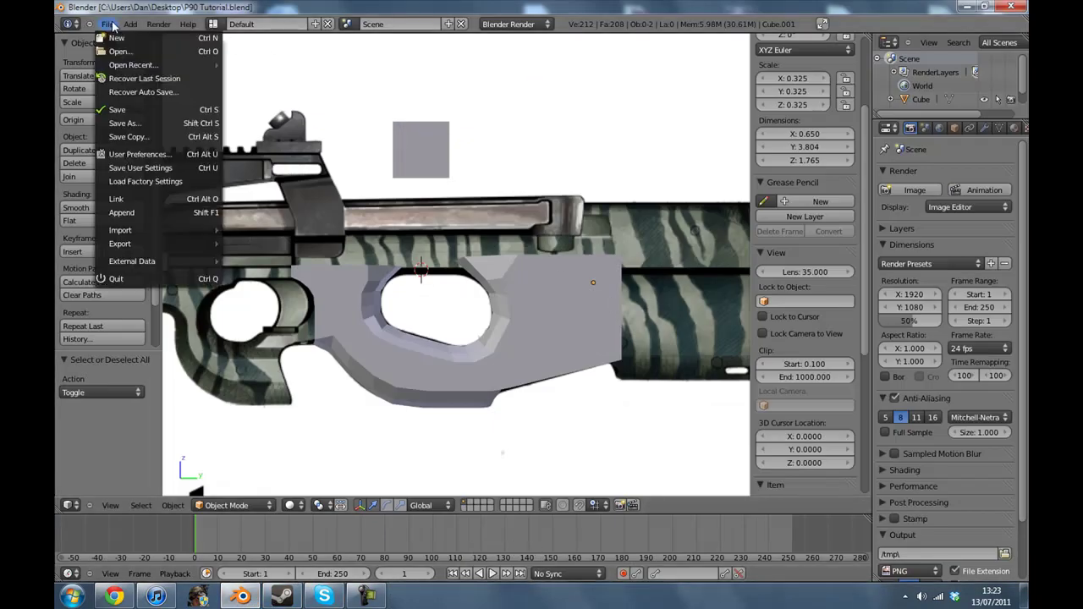
{"action": "left_click", "coordinate": [135, 114]}
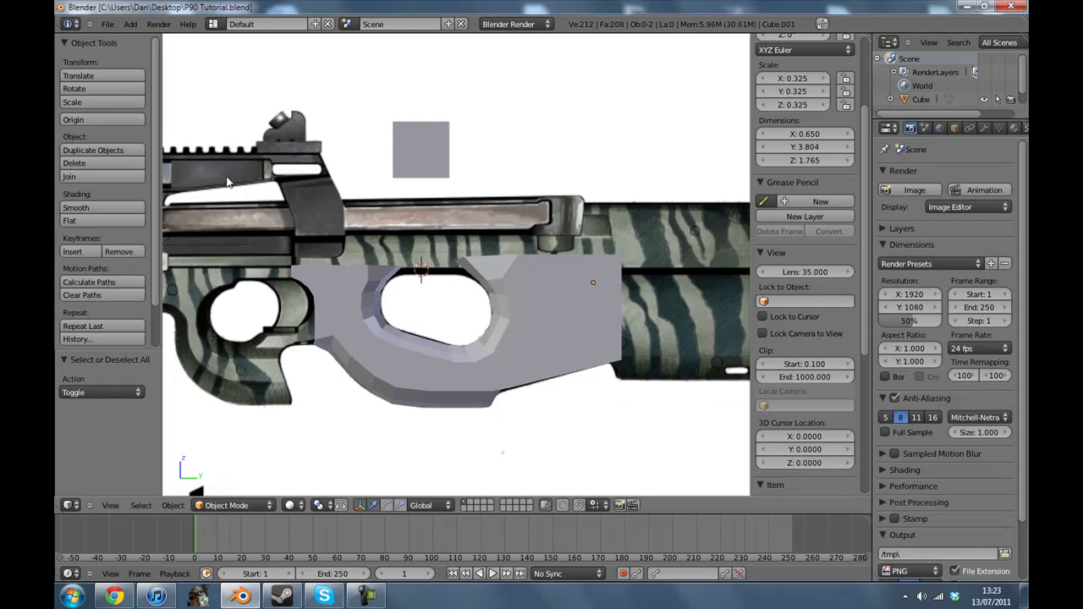
- Tidy the desktop by moving one file to the Recycle Bin and repositioning another, and return to Blender
{"action": "left_click", "coordinate": [1026, 592]}
{"action": "left_click", "coordinate": [631, 319]}
{"action": "left_click_drag", "start_coordinate": [631, 315], "coordinate": [77, 25]}
{"action": "left_click_drag", "start_coordinate": [236, 324], "coordinate": [681, 383]}
{"action": "left_click", "coordinate": [241, 597]}
- Enter Edit Mode on the rear grip mesh, focused on its front edge behind the trigger opening
{"action": "middle_click_drag", "start_coordinate": [391, 296], "coordinate": [558, 258], "text": "shift"}
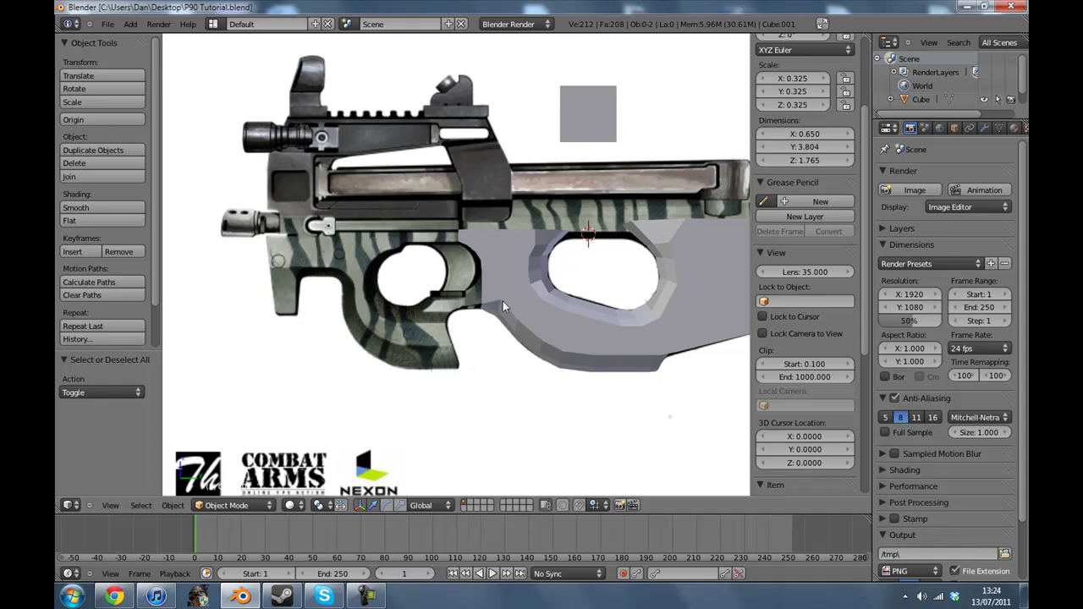
{"action": "scroll", "coordinate": [502, 301], "scroll_direction": "up", "scroll_amount": 2}
{"action": "left_click", "coordinate": [523, 253]}
{"action": "right_click", "coordinate": [523, 256]}
{"action": "key", "text": "shift+c"}
{"action": "scroll", "coordinate": [520, 260], "scroll_direction": "up", "scroll_amount": 2}
{"action": "middle_click_drag", "start_coordinate": [408, 311], "coordinate": [613, 302], "text": "shift"}
{"action": "scroll", "coordinate": [583, 306], "scroll_direction": "up", "scroll_amount": 1}
{"action": "key", "text": "a"}
{"action": "middle_click_drag", "start_coordinate": [527, 306], "coordinate": [638, 299], "text": "shift"}
{"action": "scroll", "coordinate": [637, 299], "scroll_direction": "up", "scroll_amount": 1}
{"action": "middle_click_drag", "start_coordinate": [614, 402], "coordinate": [558, 321], "text": "shift"}
{"action": "key", "text": "Tab"}
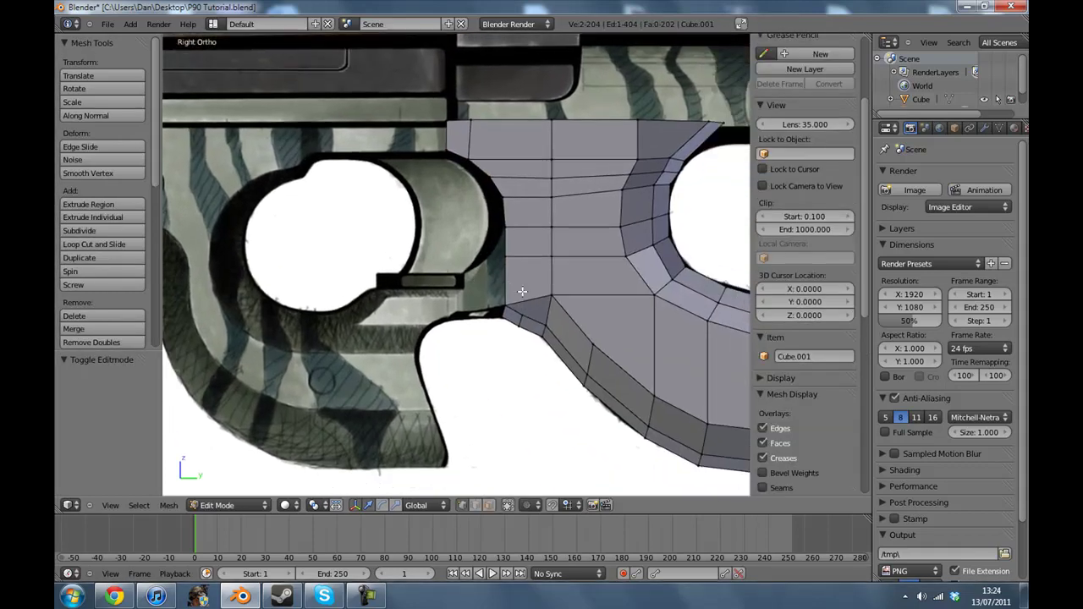
- Shift the selected vertices at the grip mesh's lower front corner and switch to wireframe display
{"action": "scroll", "coordinate": [529, 292], "scroll_direction": "up", "scroll_amount": 3}
{"action": "key", "text": "b"}
{"action": "left_click_drag", "start_coordinate": [508, 198], "coordinate": [539, 374]}
{"action": "key", "text": "a"}
{"action": "key", "text": "c"}
{"action": "left_click", "coordinate": [509, 369]}
{"action": "key", "text": "Escape"}
{"action": "key", "text": "g"}
{"action": "left_click", "coordinate": [567, 352]}
{"action": "key", "text": "z"}
{"action": "middle_click_drag", "start_coordinate": [568, 355], "coordinate": [564, 359], "text": "shift"}
{"action": "key", "text": "a"}
{"action": "key", "text": "c"}
{"action": "key", "text": "Escape"}
{"action": "scroll", "coordinate": [516, 355], "scroll_direction": "up", "scroll_amount": 3, "text": "shift"}
{"action": "key", "text": "c"}
{"action": "left_click_drag", "start_coordinate": [518, 301], "coordinate": [513, 387]}
{"action": "right_click", "coordinate": [533, 369]}
{"action": "left_click_drag", "start_coordinate": [571, 348], "coordinate": [570, 350]}
- Extrude the lower part of the mesh's front edge along Y toward the trigger guard
{"action": "key", "text": "a"}
{"action": "key", "text": "c"}
{"action": "left_click", "coordinate": [511, 306]}
{"action": "mouse_move", "coordinate": [508, 336]}
{"action": "left_mouse_down"}
{"action": "mouse_move", "coordinate": [512, 376]}
{"action": "mouse_move", "coordinate": [501, 397]}
{"action": "left_mouse_up"}
{"action": "right_click", "coordinate": [499, 396]}
{"action": "scroll", "coordinate": [502, 363], "scroll_direction": "down", "scroll_amount": 3}
{"action": "middle_click_drag", "start_coordinate": [501, 356], "coordinate": [608, 332], "text": "shift"}
{"action": "key", "text": "g"}
{"action": "key", "text": "y"}
{"action": "key", "text": "y"}
{"action": "left_click", "coordinate": [654, 313]}
- Move the upper vertices of the extruded edge along Z to follow the reference outline
{"action": "scroll", "coordinate": [562, 290], "scroll_direction": "up", "scroll_amount": 3}
{"action": "scroll", "coordinate": [562, 287], "scroll_direction": "up", "scroll_amount": 1}
{"action": "key", "text": "a"}
{"action": "mouse_move", "coordinate": [592, 211]}
{"action": "left_mouse_down", "text": "ctrl"}
{"action": "mouse_move", "coordinate": [575, 318]}
{"action": "mouse_move", "coordinate": [581, 244]}
{"action": "mouse_move", "coordinate": [603, 226]}
{"action": "left_mouse_up", "text": "ctrl"}
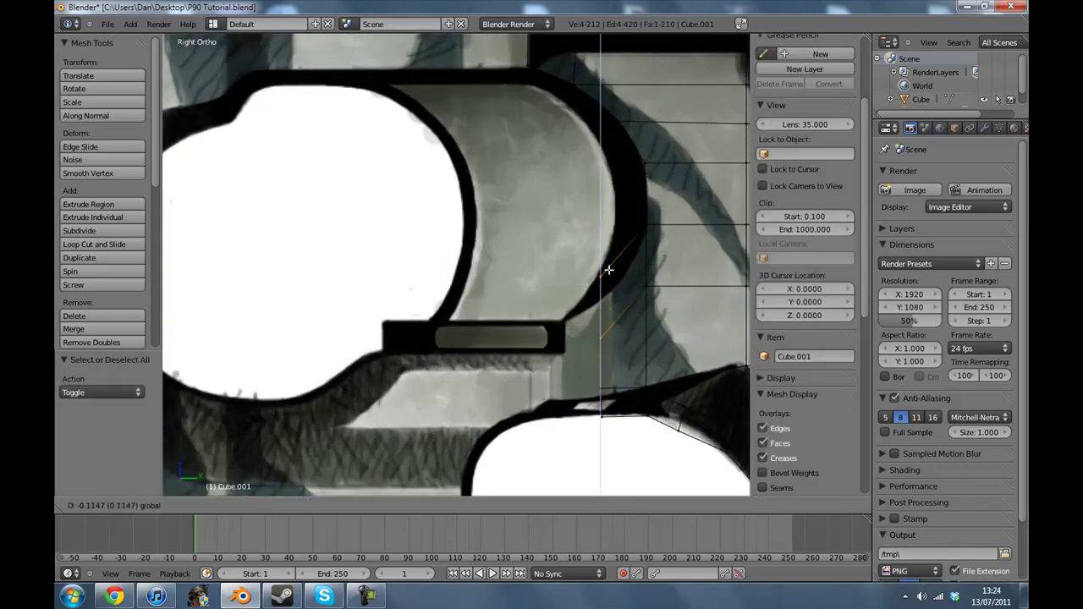
{"action": "left_click", "coordinate": [605, 296]}
{"action": "key", "text": "a"}
{"action": "mouse_move", "coordinate": [595, 355]}
{"action": "left_mouse_down", "text": "ctrl"}
{"action": "mouse_move", "coordinate": [611, 414]}
{"action": "mouse_move", "coordinate": [576, 362]}
{"action": "mouse_move", "coordinate": [582, 312]}
{"action": "left_mouse_up", "text": "ctrl"}
{"action": "left_click_drag", "start_coordinate": [649, 366], "coordinate": [661, 370]}
- Fine-tune the top vertex of the extruded edge along Z against the curved trigger opening outline
{"action": "key", "text": "a"}
{"action": "key", "text": "c"}
{"action": "left_click", "coordinate": [599, 301]}
{"action": "key", "text": "g"}
{"action": "key", "text": "z"}
{"action": "left_click", "coordinate": [598, 276]}
- Extrude the whole new edge column forward to the rear end of the black bar below the trigger
{"action": "left_click_drag", "start_coordinate": [598, 276], "coordinate": [591, 416]}
{"action": "right_click", "coordinate": [590, 429]}
{"action": "key", "text": "e"}
{"action": "left_click", "coordinate": [616, 369]}
- Lower the top vertex of the new column about 0.066 along Z to the black bar's upper corner
{"action": "key", "text": "a"}
{"action": "key", "text": "c"}
{"action": "left_click", "coordinate": [566, 296]}
{"action": "right_click", "coordinate": [566, 301]}
{"action": "key", "text": "g"}
{"action": "key", "text": "z"}
{"action": "left_click", "coordinate": [562, 320]}
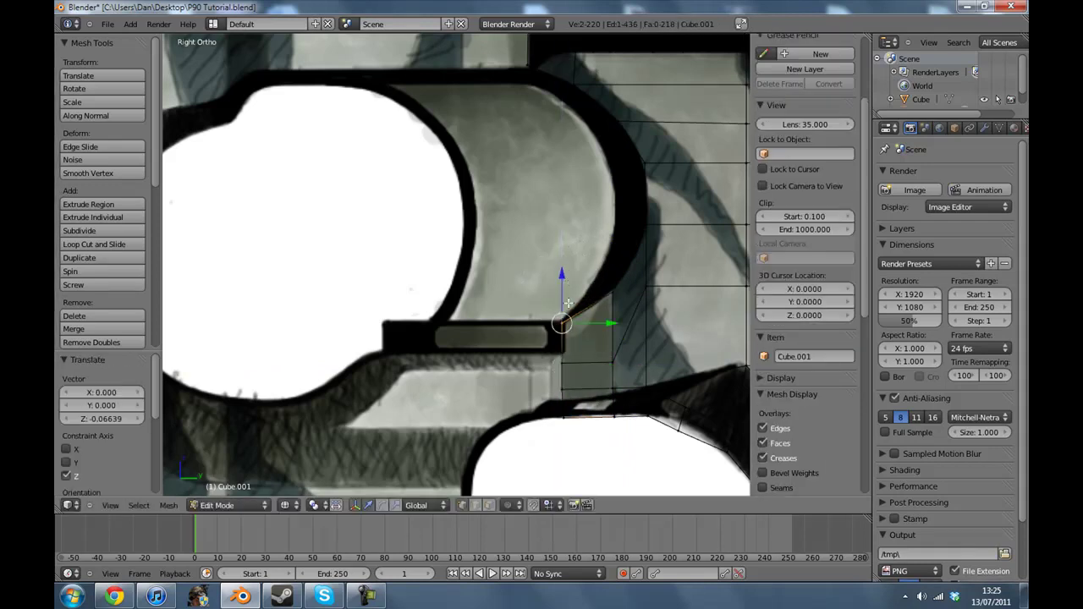
- Adjust the height of the second vertex in the new column along Z
{"action": "key", "text": "a"}
{"action": "key", "text": "c"}
{"action": "left_click", "coordinate": [562, 362]}
{"action": "key", "text": "Escape"}
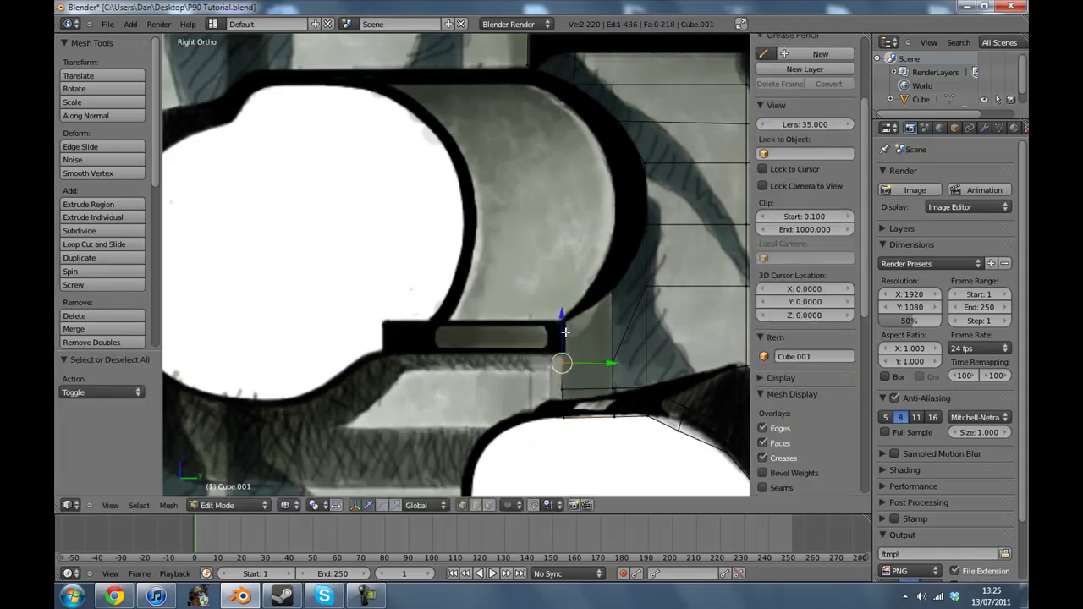
{"action": "key", "text": "g"}
{"action": "key", "text": "z"}
{"action": "left_click", "coordinate": [555, 391]}
- Lower the column's second vertex about 0.026 along Z, just beneath the black bar's corner
{"action": "key", "text": "a"}
{"action": "key", "text": "c"}
{"action": "left_click_drag", "start_coordinate": [554, 416], "coordinate": [553, 361]}
{"action": "right_click", "coordinate": [554, 360]}
{"action": "scroll", "coordinate": [552, 371], "scroll_direction": "down", "scroll_amount": 2}
{"action": "middle_click_drag", "start_coordinate": [551, 371], "coordinate": [557, 336], "text": "shift"}
{"action": "scroll", "coordinate": [554, 313], "scroll_direction": "up", "scroll_amount": 2}
{"action": "left_click", "coordinate": [564, 279]}
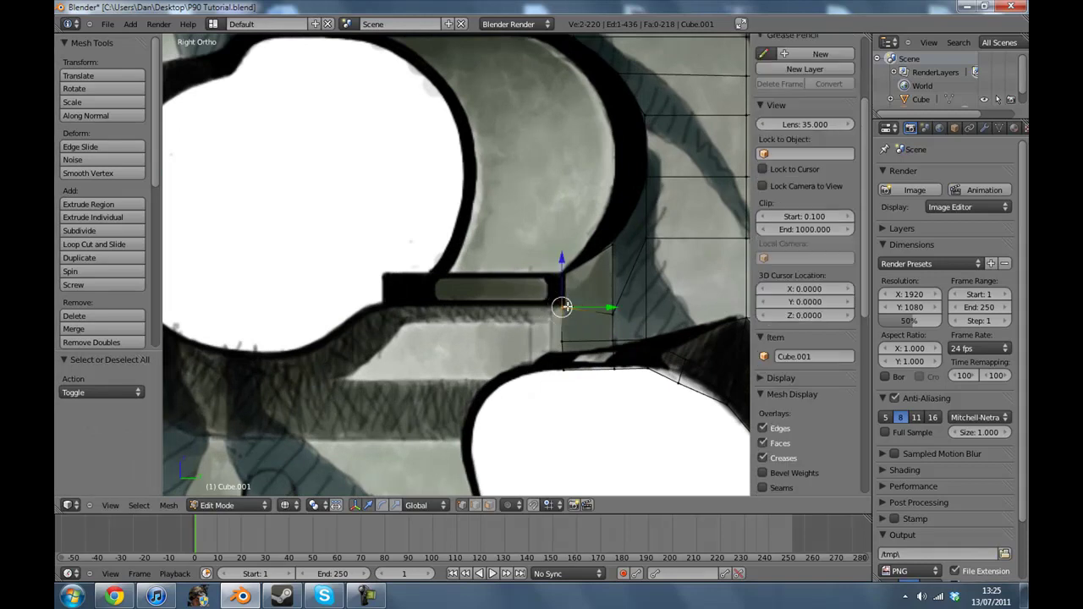
{"action": "key", "text": "g"}
{"action": "key", "text": "z"}
{"action": "left_click", "coordinate": [561, 315]}
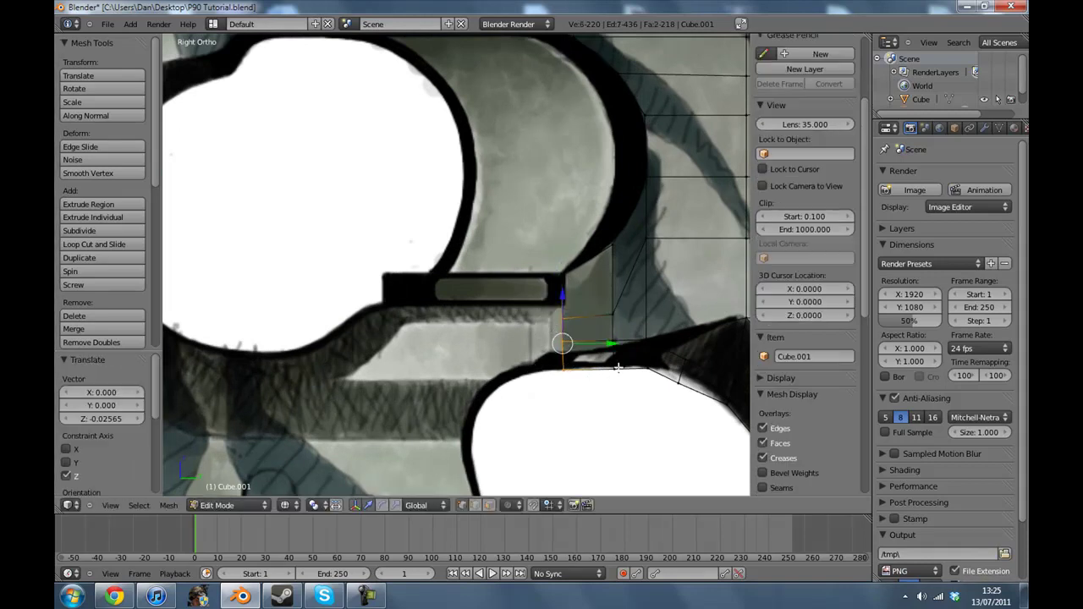
- Extrude the column's lower three vertex rows forward in two short segments beneath the black bar
{"action": "key", "text": "a"}
{"action": "right_click", "coordinate": [570, 342]}
{"action": "left_click_drag", "start_coordinate": [564, 311], "coordinate": [566, 319]}
{"action": "left_click", "coordinate": [578, 330]}
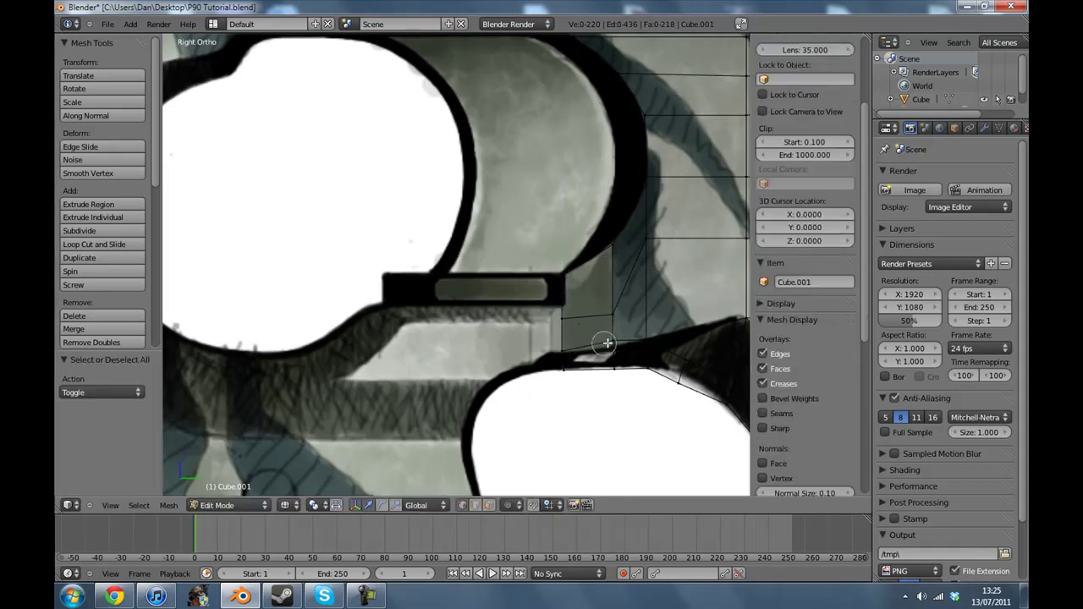
{"action": "left_click_drag", "start_coordinate": [612, 303], "coordinate": [613, 312]}
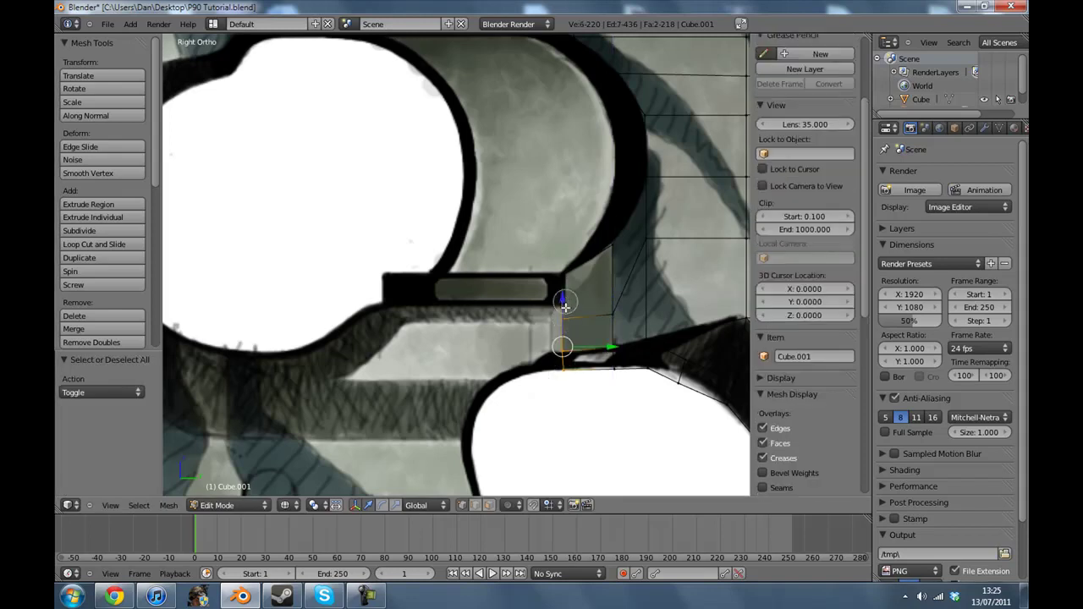
{"action": "key", "text": "e"}
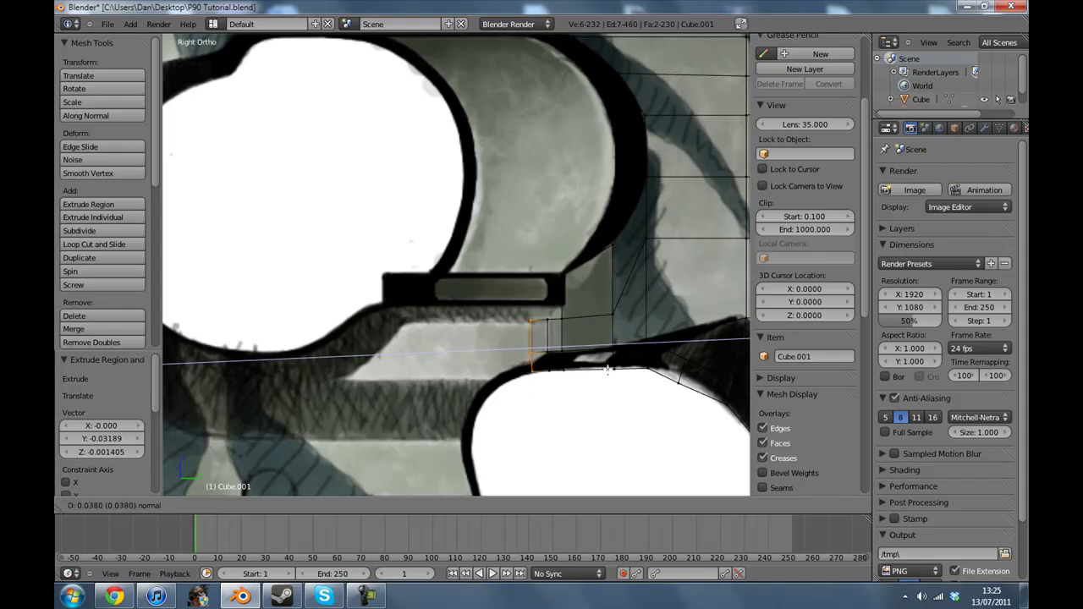
{"action": "left_click", "coordinate": [567, 367]}
- Move the middle vertex of the strip's end down along Z to the edge of the lower cutout
{"action": "scroll", "coordinate": [558, 372], "scroll_direction": "up", "scroll_amount": 2}
{"action": "right_click", "coordinate": [560, 382]}
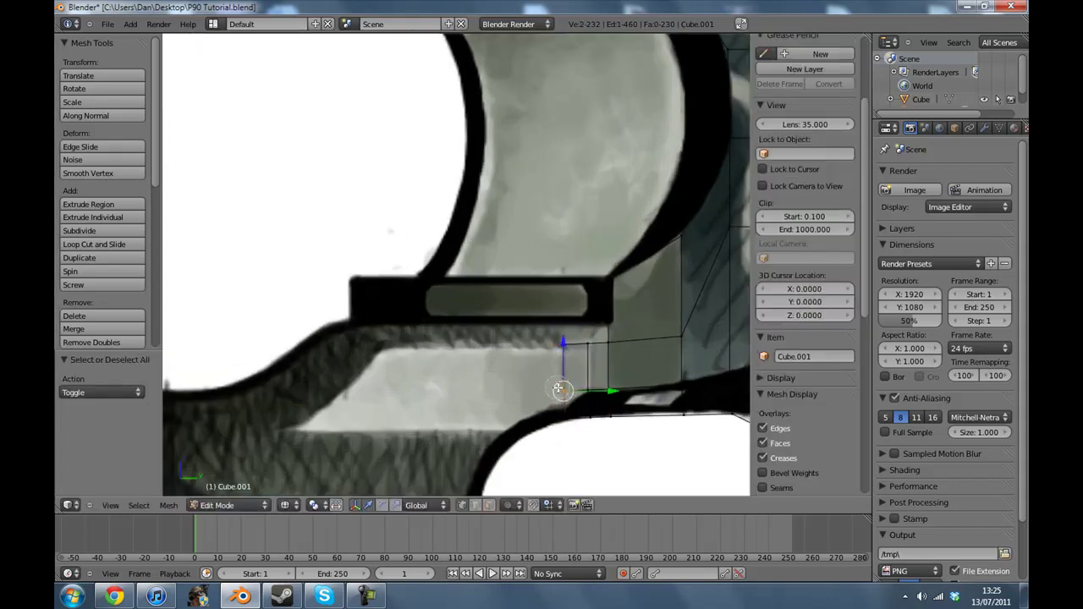
{"action": "key", "text": "g"}
{"action": "key", "text": "z"}
{"action": "left_click", "coordinate": [566, 359]}
{"action": "key", "text": "a"}
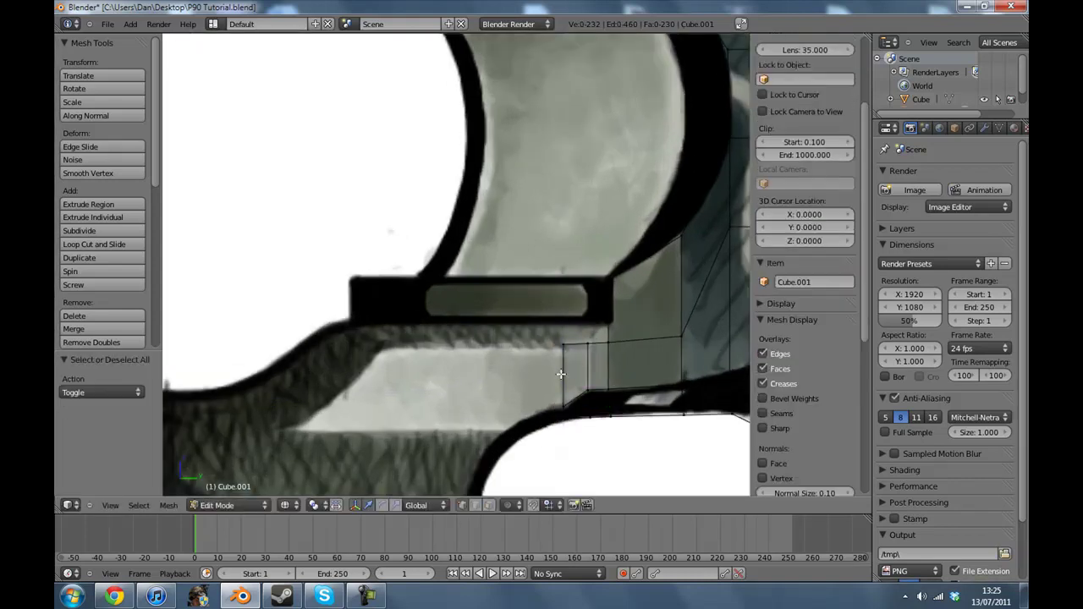
- Select all vertices of the strip's end and extrude them further forward along the cutout's upper edge
{"action": "key", "text": "c"}
{"action": "left_click_drag", "start_coordinate": [562, 396], "coordinate": [557, 339]}
{"action": "right_click", "coordinate": [557, 341]}
{"action": "middle_click_drag", "start_coordinate": [563, 416], "coordinate": [563, 368], "text": "shift"}
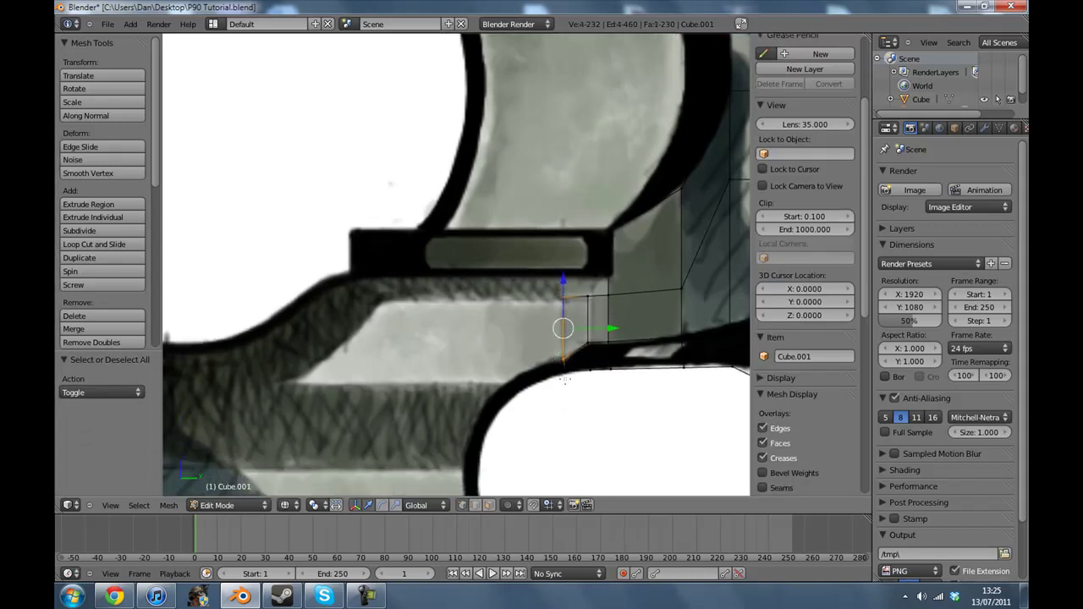
{"action": "key", "text": "c"}
{"action": "left_click_drag", "start_coordinate": [564, 379], "coordinate": [563, 295]}
{"action": "right_click", "coordinate": [563, 297]}
{"action": "scroll", "coordinate": [564, 319], "scroll_direction": "down", "scroll_amount": 3}
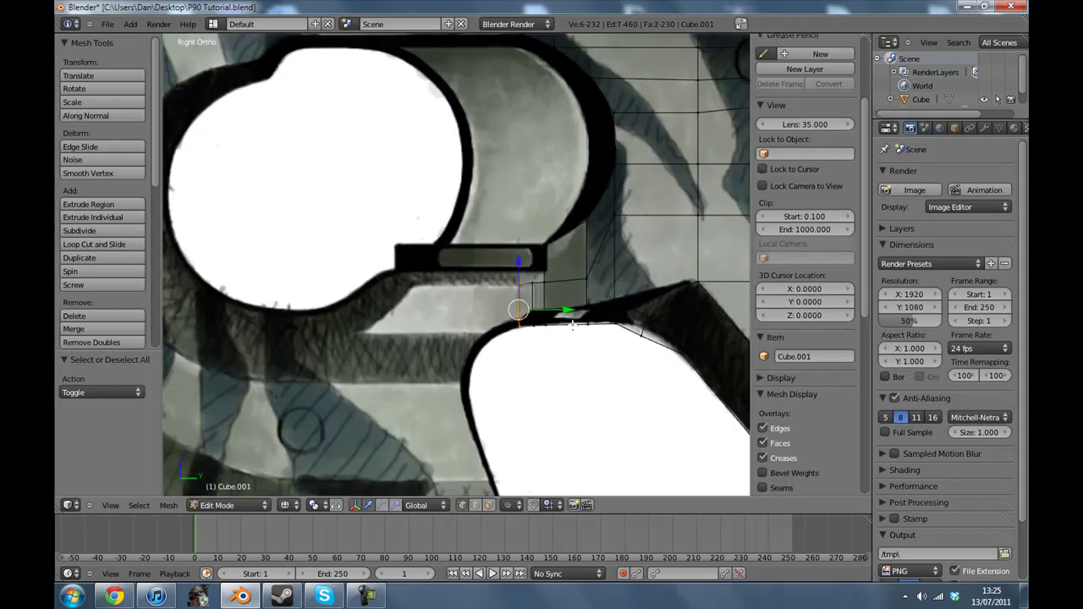
{"action": "key", "text": "e"}
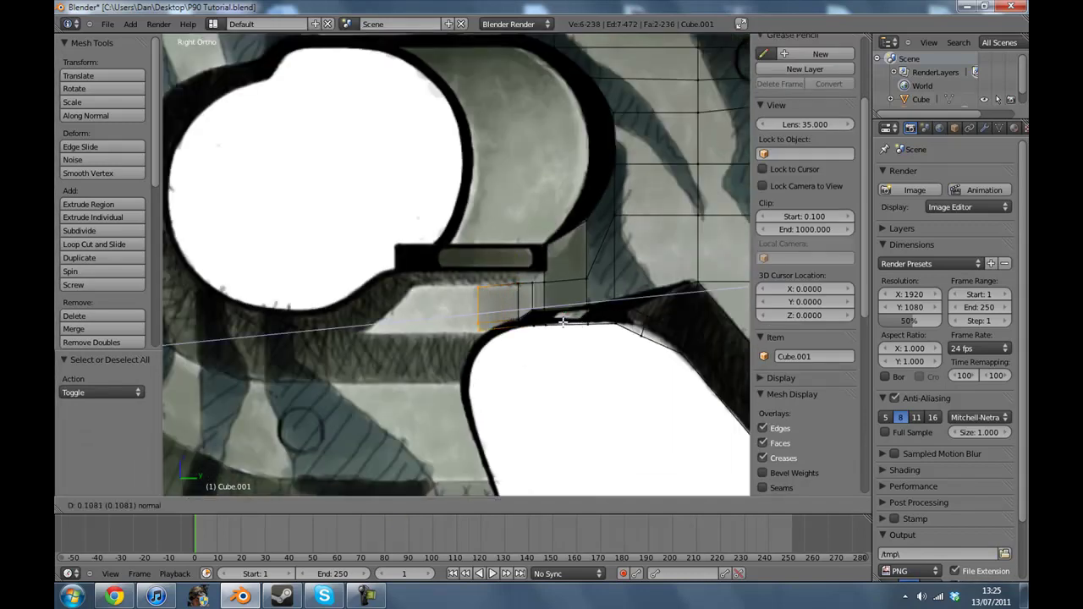
{"action": "left_click", "coordinate": [545, 315]}
- Reselect the strip's end vertices and extrude them about 0.061 forward to the cutout's rounded corner
{"action": "scroll", "coordinate": [518, 326], "scroll_direction": "up", "scroll_amount": 1}
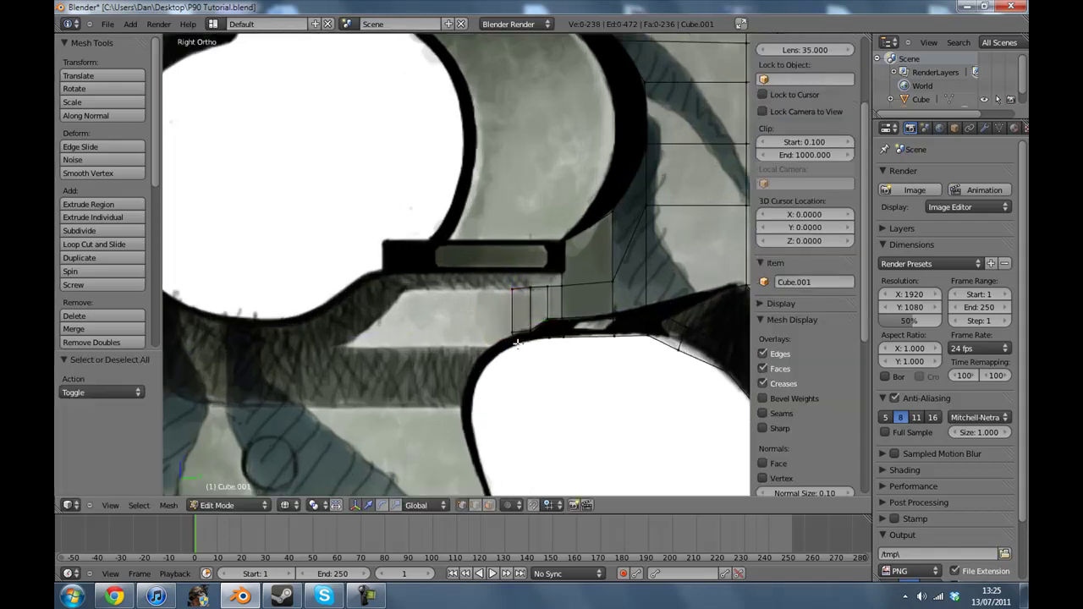
{"action": "key", "text": "c"}
{"action": "left_click", "coordinate": [515, 339]}
{"action": "right_click", "coordinate": [515, 334]}
{"action": "left_click_drag", "start_coordinate": [513, 301], "coordinate": [512, 309]}
{"action": "key", "text": "c"}
{"action": "left_click", "coordinate": [510, 286]}
{"action": "key", "text": "e"}
{"action": "left_click", "coordinate": [484, 277]}
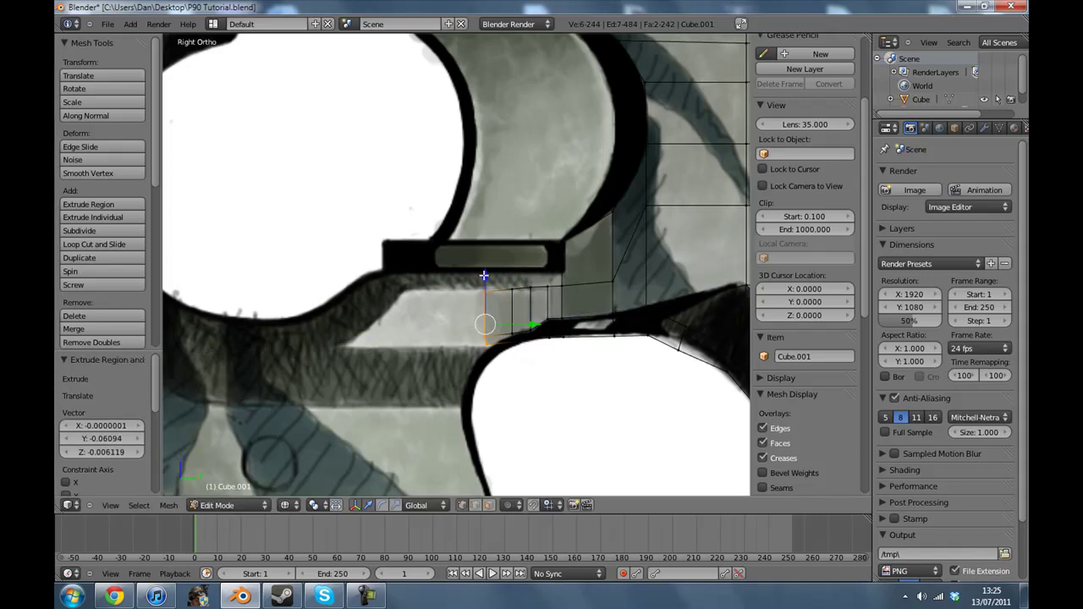
- Examine the extruded strip from an orbited angle with solid shading in Object Mode
{"action": "key", "text": "a"}
{"action": "key", "text": "c"}
{"action": "left_click", "coordinate": [482, 336]}
{"action": "right_click", "coordinate": [482, 336]}
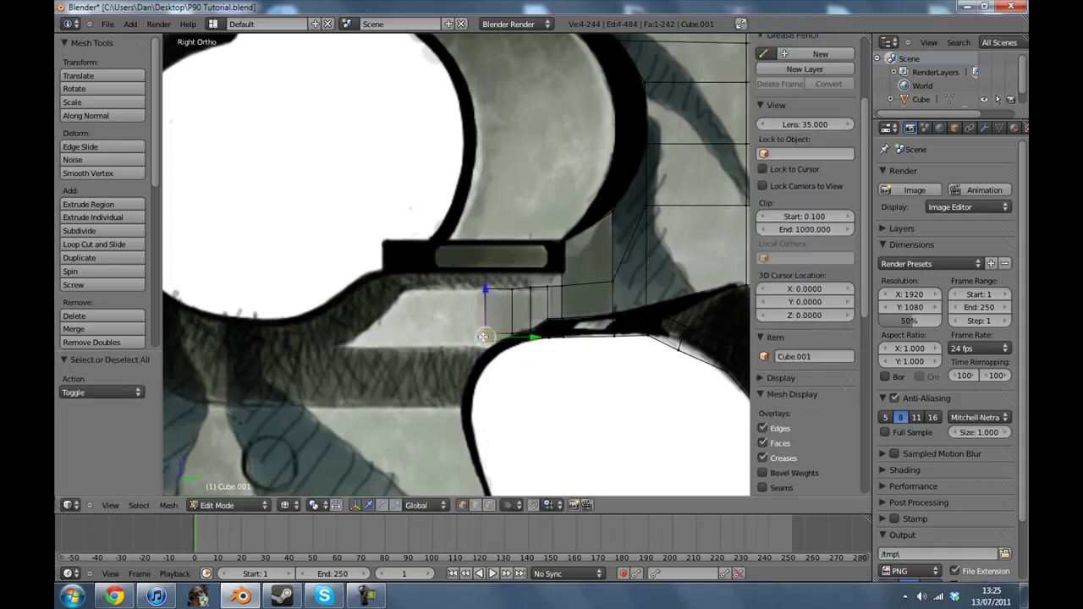
{"action": "left_click_drag", "start_coordinate": [484, 294], "coordinate": [487, 307]}
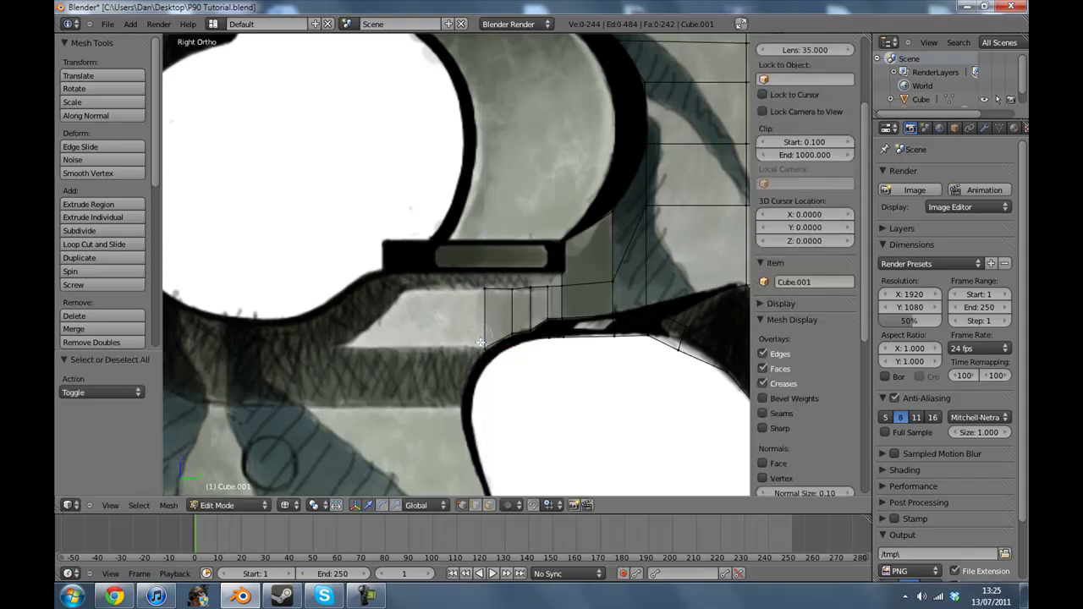
{"action": "key", "text": "z"}
{"action": "mouse_move", "coordinate": [481, 287]}
{"action": "middle_mouse_down"}
{"action": "mouse_move", "coordinate": [513, 278]}
{"action": "mouse_move", "coordinate": [519, 256]}
{"action": "mouse_move", "coordinate": [443, 212]}
{"action": "mouse_move", "coordinate": [423, 314]}
{"action": "mouse_move", "coordinate": [453, 311]}
{"action": "mouse_move", "coordinate": [424, 243]}
{"action": "mouse_move", "coordinate": [551, 302]}
{"action": "middle_mouse_up"}
{"action": "key", "text": "Tab"}
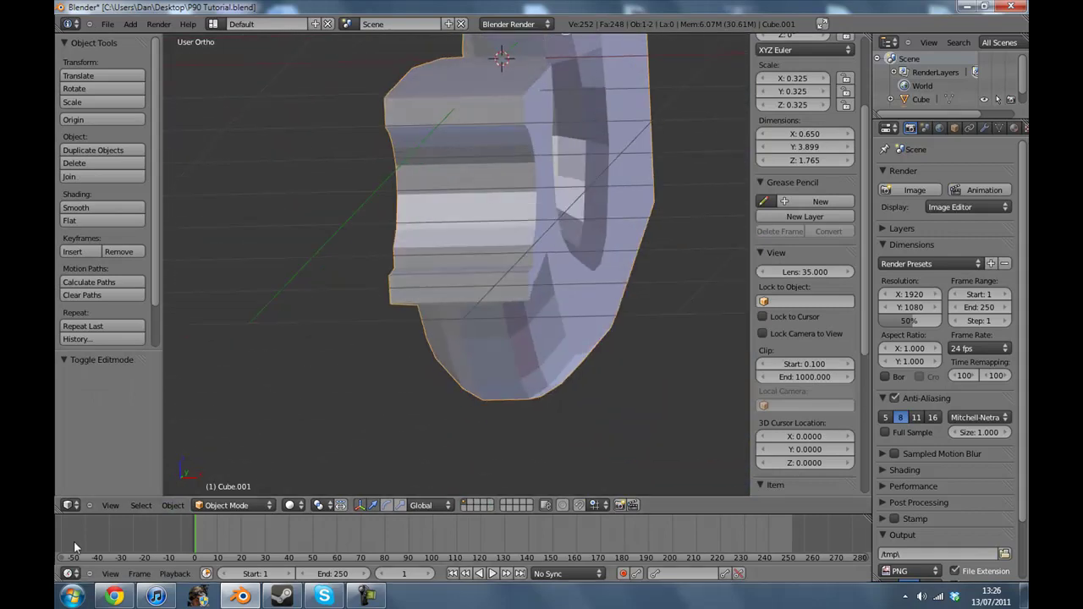
- Return to the right view in Edit Mode and extrude the strip's end face forward in two segments
{"action": "left_click", "coordinate": [110, 505]}
{"action": "left_click", "coordinate": [132, 394]}
{"action": "scroll", "coordinate": [508, 326], "scroll_direction": "up", "scroll_amount": 4}
{"action": "key", "text": "Tab"}
{"action": "key", "text": "e"}
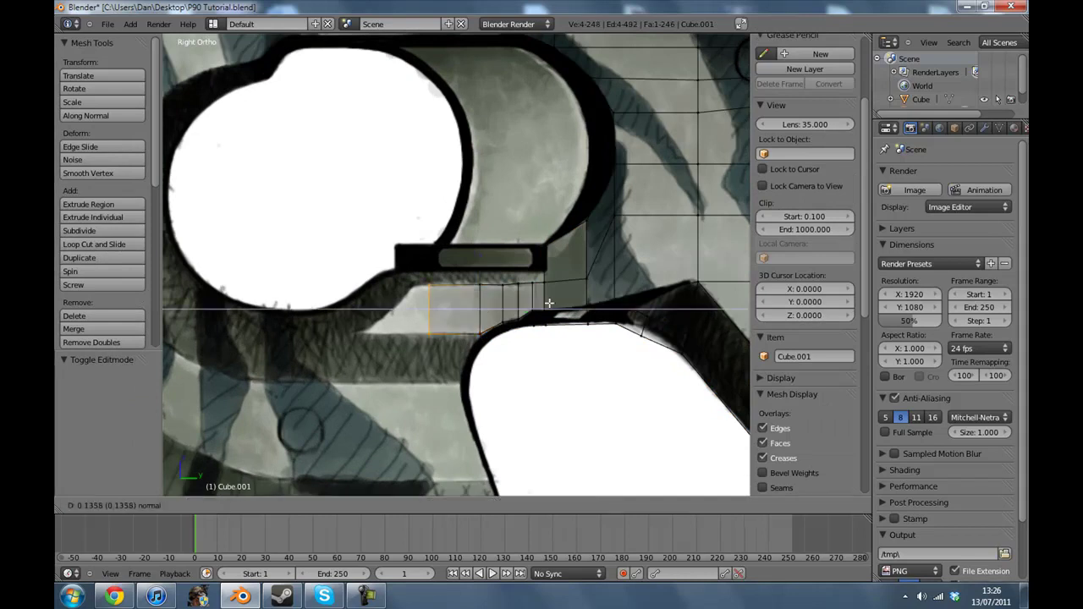
{"action": "left_click", "coordinate": [526, 303]}
{"action": "key", "text": "e"}
{"action": "left_click", "coordinate": [503, 302]}
- Box-select the strip's front end and extrude it about 0.087 forward along Y
{"action": "key", "text": "a"}
{"action": "key", "text": "b"}
{"action": "left_click_drag", "start_coordinate": [384, 271], "coordinate": [398, 362]}
{"action": "key", "text": "a"}
{"action": "key", "text": "b"}
{"action": "key", "text": "e"}
{"action": "left_click", "coordinate": [440, 354]}
- Merge the upper and lower vertices on each side of the strip's front end to form a pointed tip
{"action": "middle_click_drag", "start_coordinate": [346, 345], "coordinate": [480, 347], "text": "shift"}
{"action": "scroll", "coordinate": [481, 347], "scroll_direction": "up", "scroll_amount": 5}
{"action": "right_click", "coordinate": [531, 392]}
{"action": "right_click", "coordinate": [533, 438], "text": "shift"}
{"action": "key", "text": "w"}
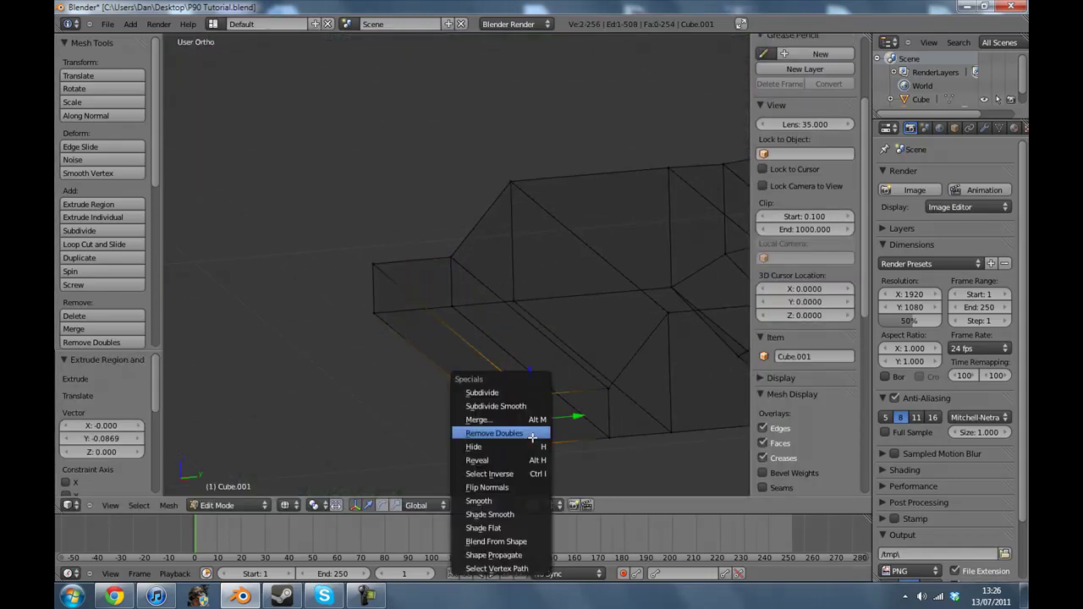
{"action": "left_click", "coordinate": [524, 420]}
{"action": "left_click", "coordinate": [527, 418]}
{"action": "right_click", "coordinate": [373, 267]}
{"action": "right_click", "coordinate": [363, 307], "text": "shift"}
{"action": "key", "text": "w"}
{"action": "left_click", "coordinate": [365, 308]}
{"action": "left_click", "coordinate": [368, 309]}
{"action": "key", "text": "Tab"}
{"action": "scroll", "coordinate": [491, 353], "scroll_direction": "down", "scroll_amount": 2}
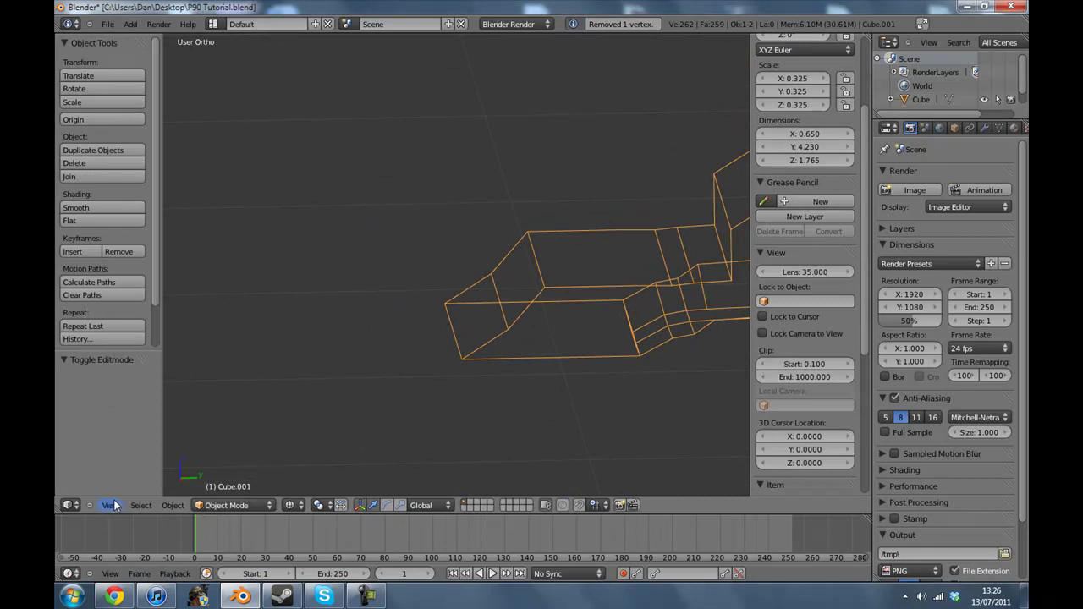
- In the right view, select the vertices along the strip's sloped front and upper edge and extrude them slightly outward
{"action": "left_click", "coordinate": [110, 505]}
{"action": "left_click", "coordinate": [130, 396]}
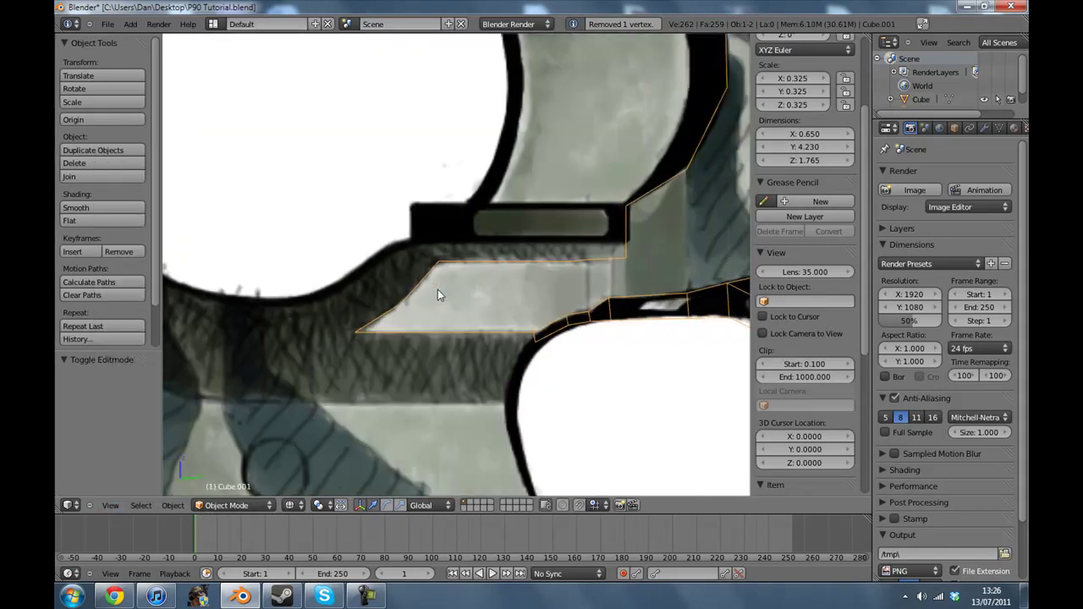
{"action": "key", "text": "Tab"}
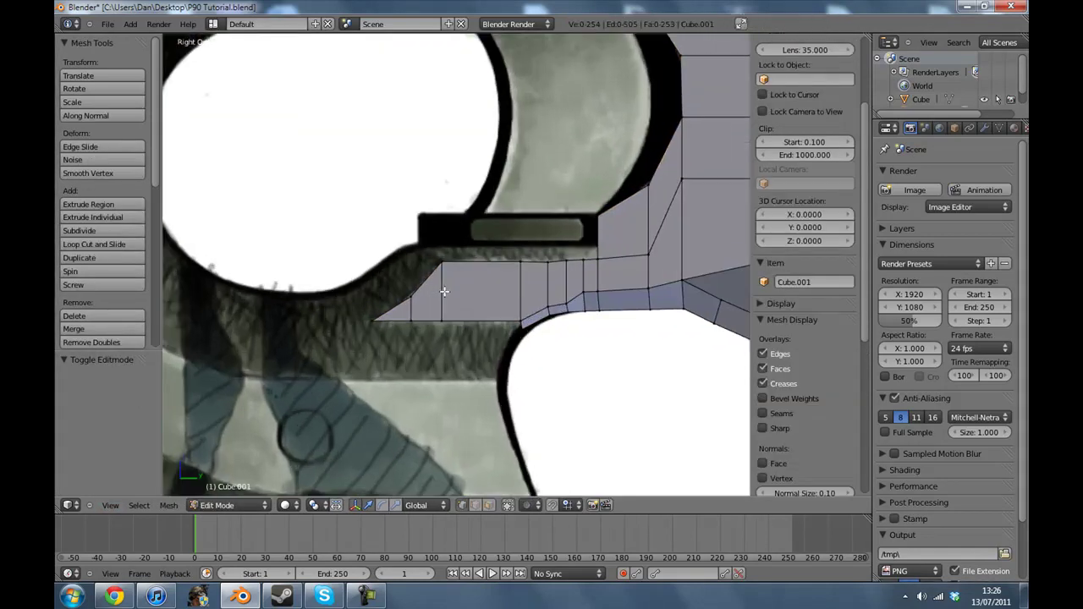
{"action": "key", "text": "a"}
{"action": "key", "text": "a"}
{"action": "right_click", "coordinate": [378, 312]}
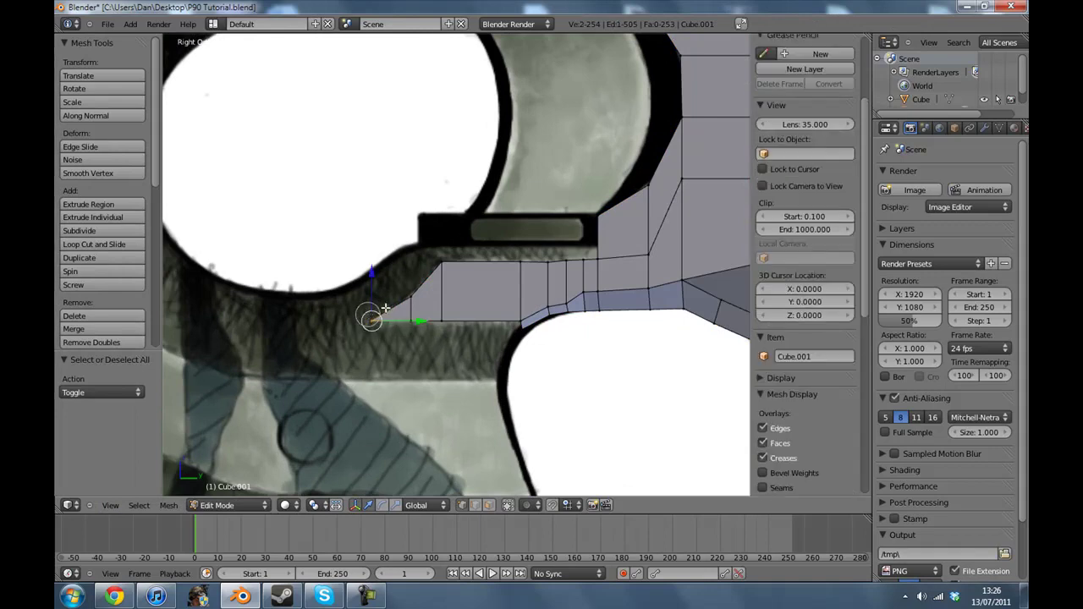
{"action": "right_click", "coordinate": [427, 279], "text": "shift"}
{"action": "right_click", "coordinate": [501, 281], "text": "shift"}
{"action": "right_click", "coordinate": [546, 269], "text": "shift"}
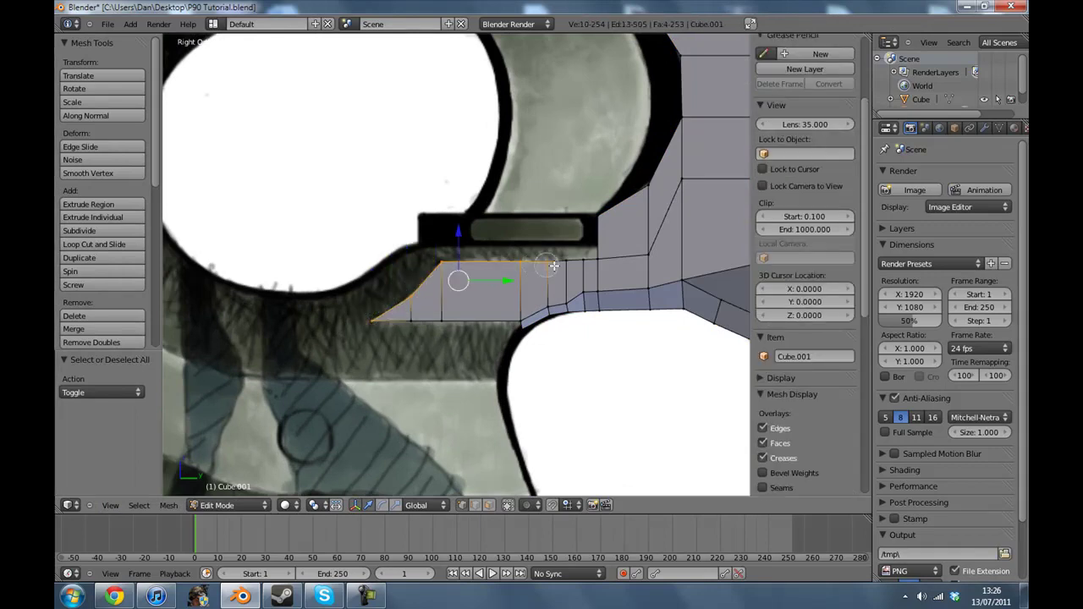
{"action": "key", "text": "e"}
{"action": "left_click", "coordinate": [596, 269]}
{"action": "middle_click_drag", "start_coordinate": [405, 319], "coordinate": [486, 311], "text": "shift"}
{"action": "key", "text": "a"}
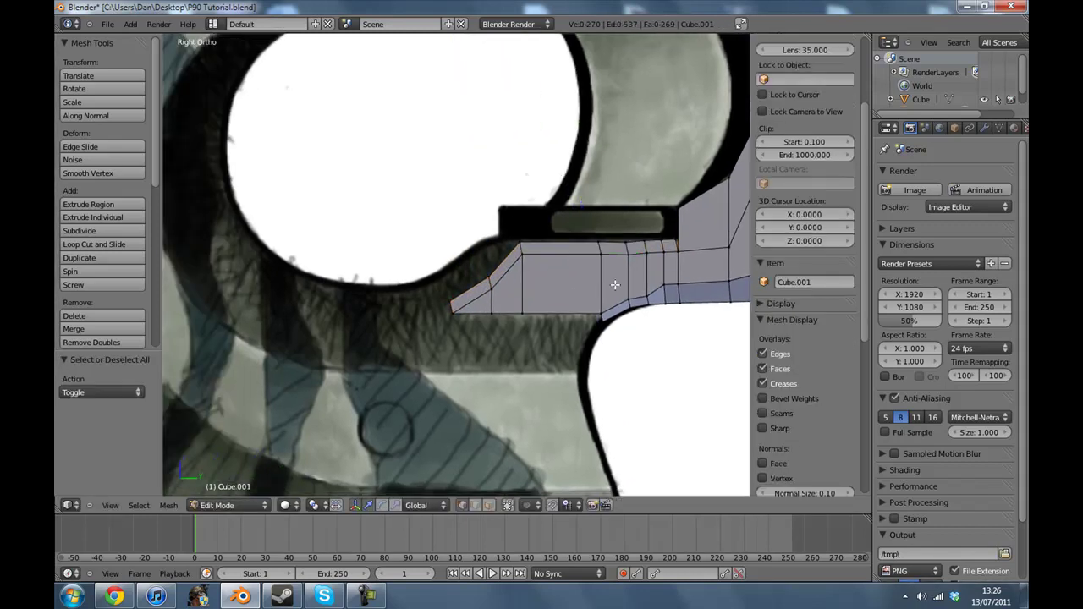
- Reselect the vertices of the strip's extruded upper rim and scale them narrower along X
{"action": "middle_click_drag", "start_coordinate": [396, 271], "coordinate": [403, 291], "text": "shift"}
{"action": "right_click", "coordinate": [461, 313]}
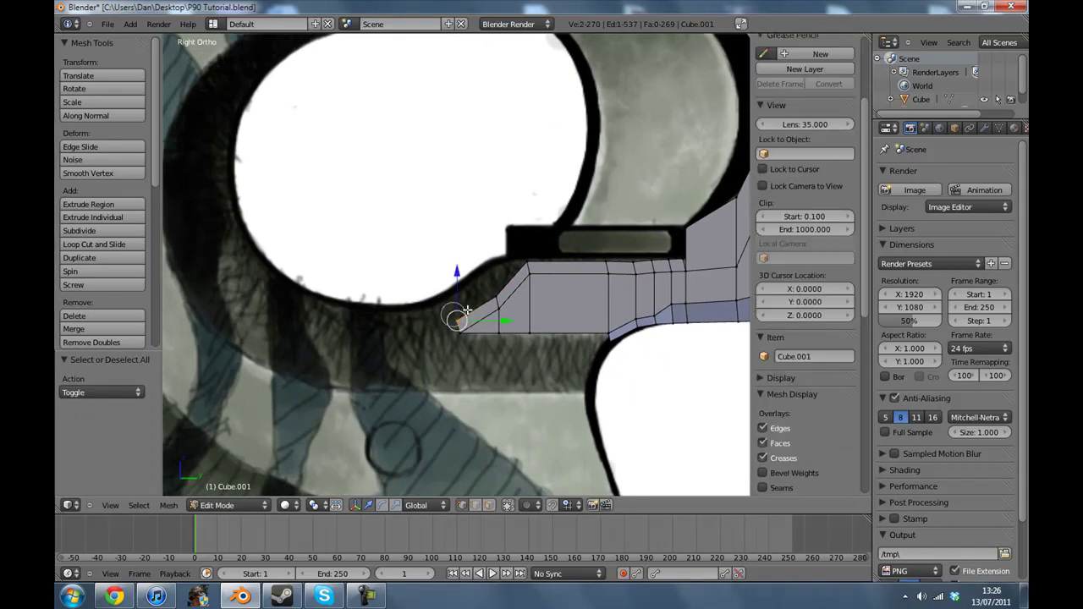
{"action": "right_click", "coordinate": [506, 271], "text": "shift"}
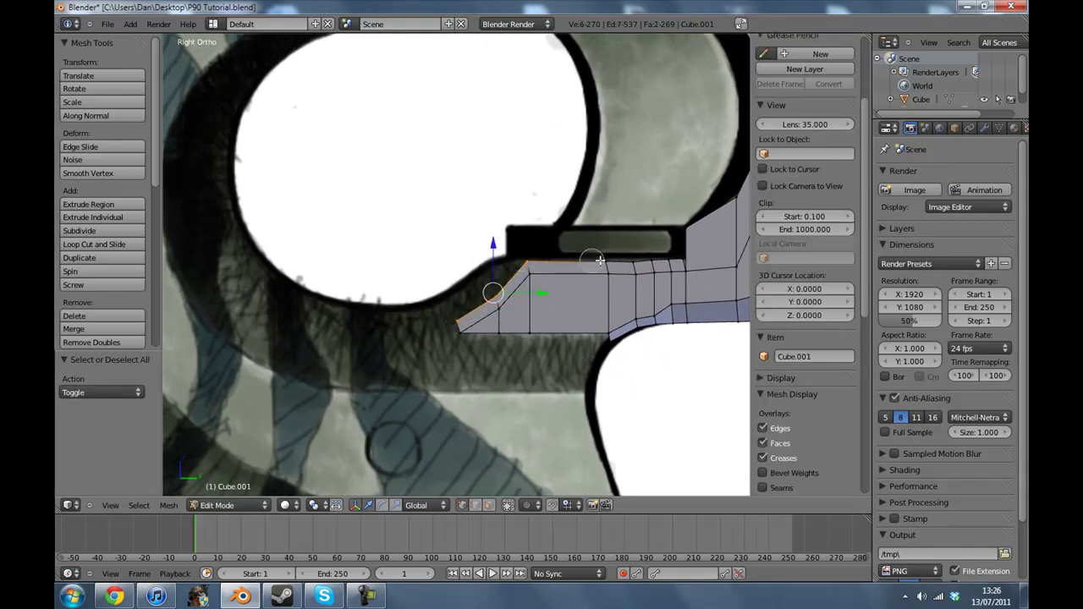
{"action": "right_click", "coordinate": [602, 261], "text": "shift"}
{"action": "right_click", "coordinate": [641, 259], "text": "shift"}
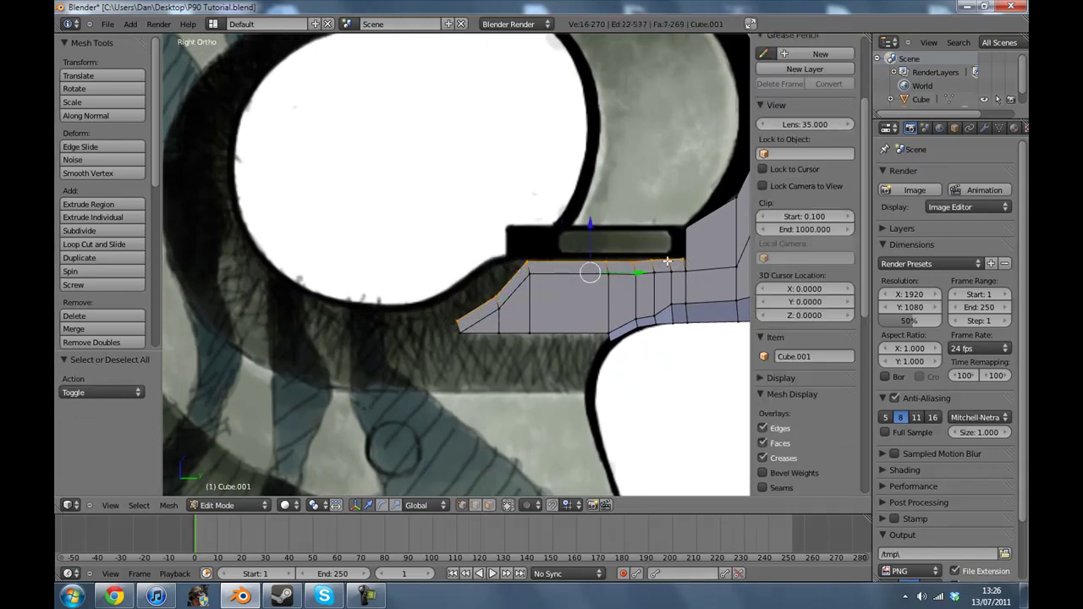
{"action": "middle_click_drag", "start_coordinate": [556, 274], "coordinate": [310, 495]}
{"action": "key", "text": "s"}
{"action": "key", "text": "x"}
{"action": "left_click", "coordinate": [640, 329]}
{"action": "key", "text": "Tab"}
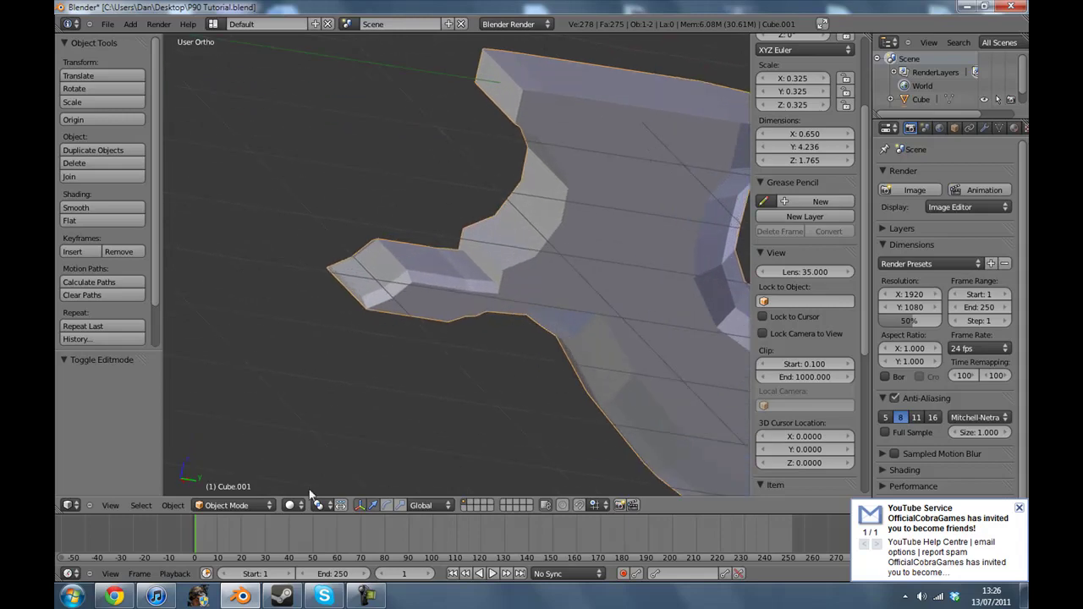
- In the right view, reselect the vertices of the strip's sloped front edge and move them forward along Y
{"action": "left_click", "coordinate": [110, 505]}
{"action": "left_click", "coordinate": [143, 392]}
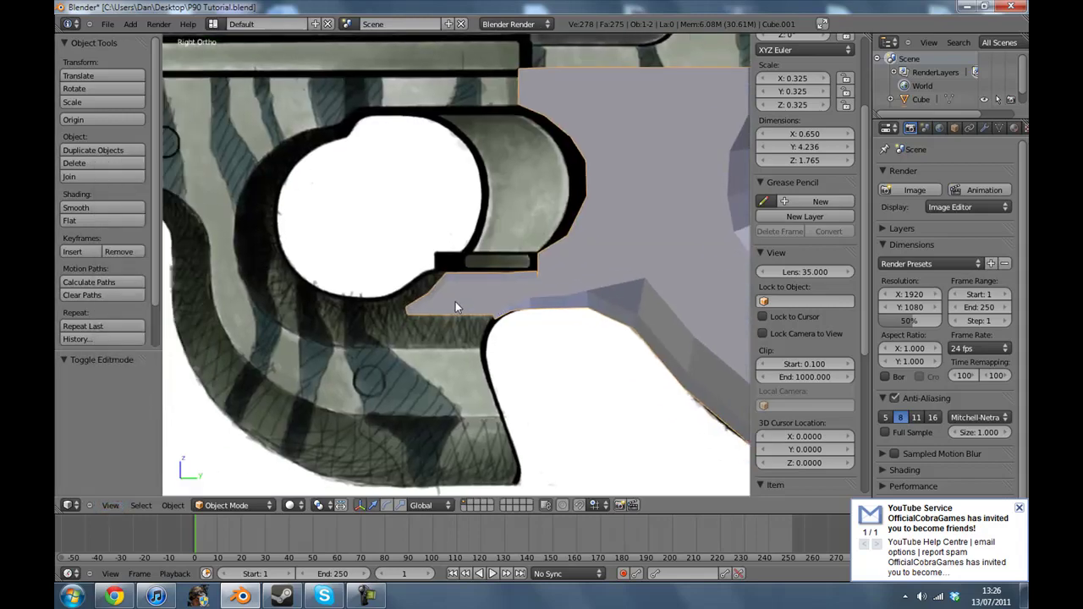
{"action": "scroll", "coordinate": [464, 304], "scroll_direction": "up", "scroll_amount": 4}
{"action": "key", "text": "Tab"}
{"action": "middle_click_drag", "start_coordinate": [455, 318], "coordinate": [500, 320], "text": "shift"}
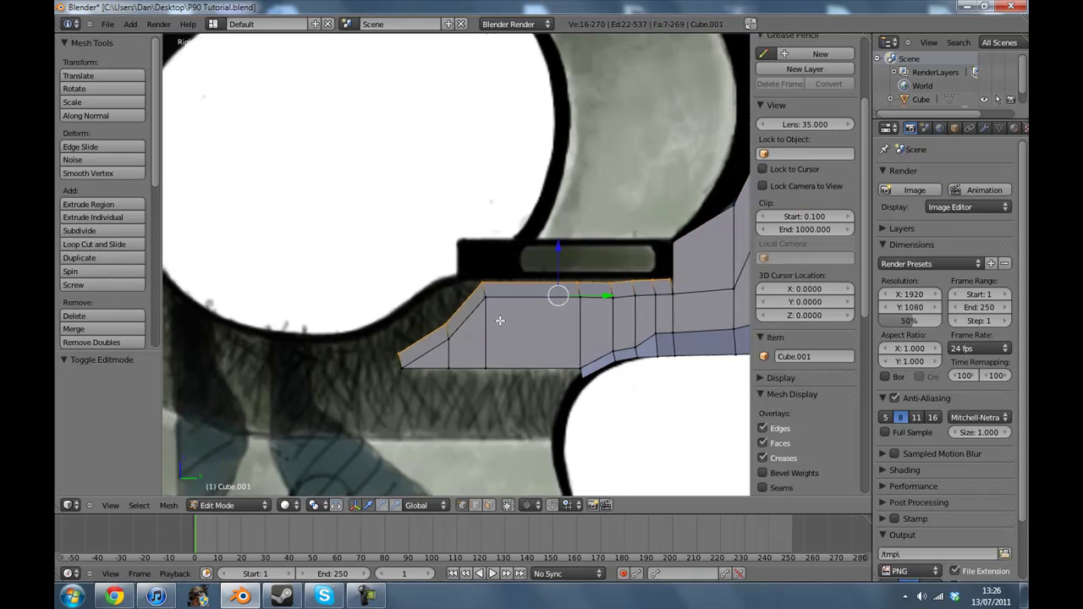
{"action": "key", "text": "a"}
{"action": "right_click", "coordinate": [396, 350]}
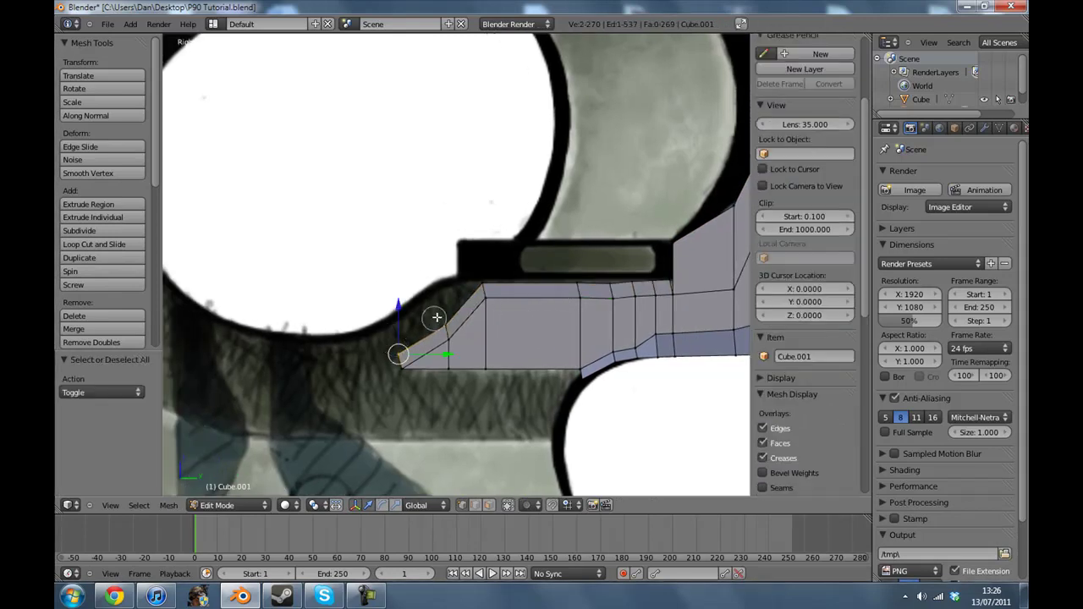
{"action": "right_click", "coordinate": [482, 289], "text": "shift"}
{"action": "key", "text": "a"}
{"action": "key", "text": "c"}
{"action": "left_click", "coordinate": [477, 279]}
{"action": "left_click", "coordinate": [439, 318]}
{"action": "right_click", "coordinate": [408, 340], "text": "shift"}
{"action": "left_click_drag", "start_coordinate": [494, 321], "coordinate": [474, 321]}
- Move the slope's middle vertices and the tip's upper vertices separately toward the trigger opening's outline
{"action": "key", "text": "a"}
{"action": "right_click", "coordinate": [430, 318]}
{"action": "key", "text": "g"}
{"action": "left_click", "coordinate": [423, 318]}
{"action": "key", "text": "a"}
{"action": "right_click", "coordinate": [382, 351]}
{"action": "key", "text": "g"}
{"action": "left_click", "coordinate": [376, 318]}
- Examine the reshaped strip from an orbited angle in solid and wireframe shading
{"action": "key", "text": "Tab"}
{"action": "key", "text": "z"}
{"action": "middle_click_drag", "start_coordinate": [377, 318], "coordinate": [594, 349]}
{"action": "key", "text": "Tab"}
{"action": "scroll", "coordinate": [550, 338], "scroll_direction": "down", "scroll_amount": 6}
{"action": "key", "text": "z"}
{"action": "key", "text": "Tab"}
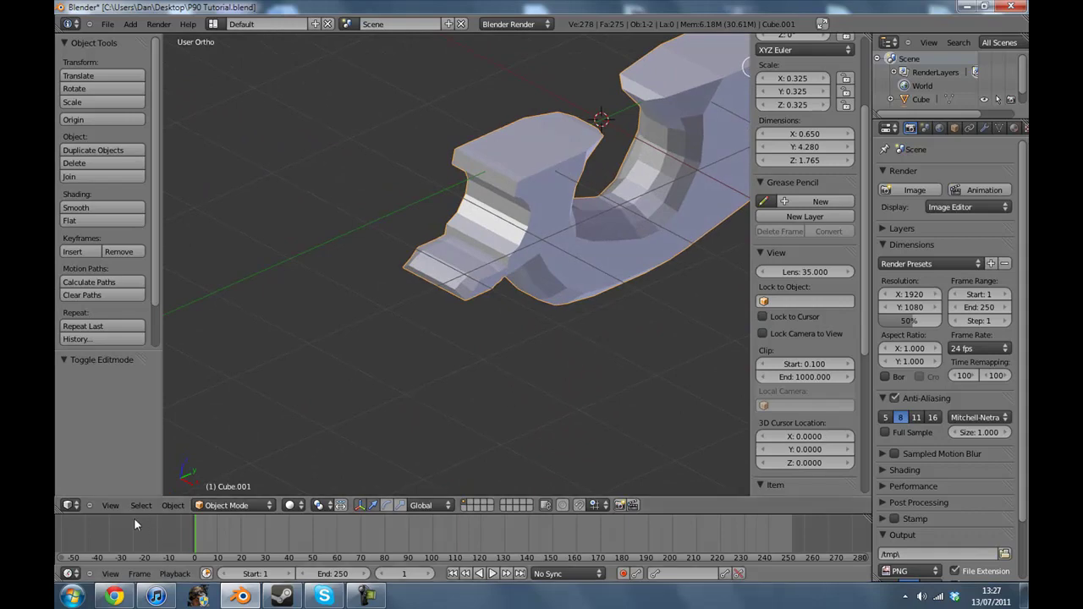
- Restore the right view, then switch to Chrome and examine the trigger area in the fnp90.jpg reference image
{"action": "left_click", "coordinate": [110, 505]}
{"action": "left_click", "coordinate": [117, 407]}
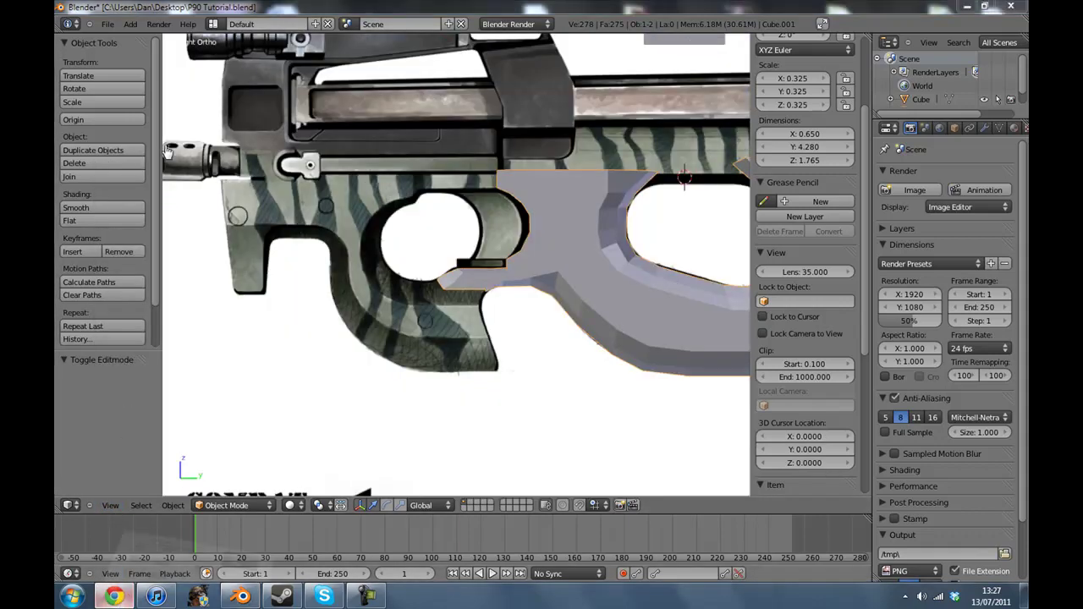
{"action": "left_click", "coordinate": [115, 597]}
{"action": "left_click", "coordinate": [219, 6]}
{"action": "left_click", "coordinate": [139, 6]}
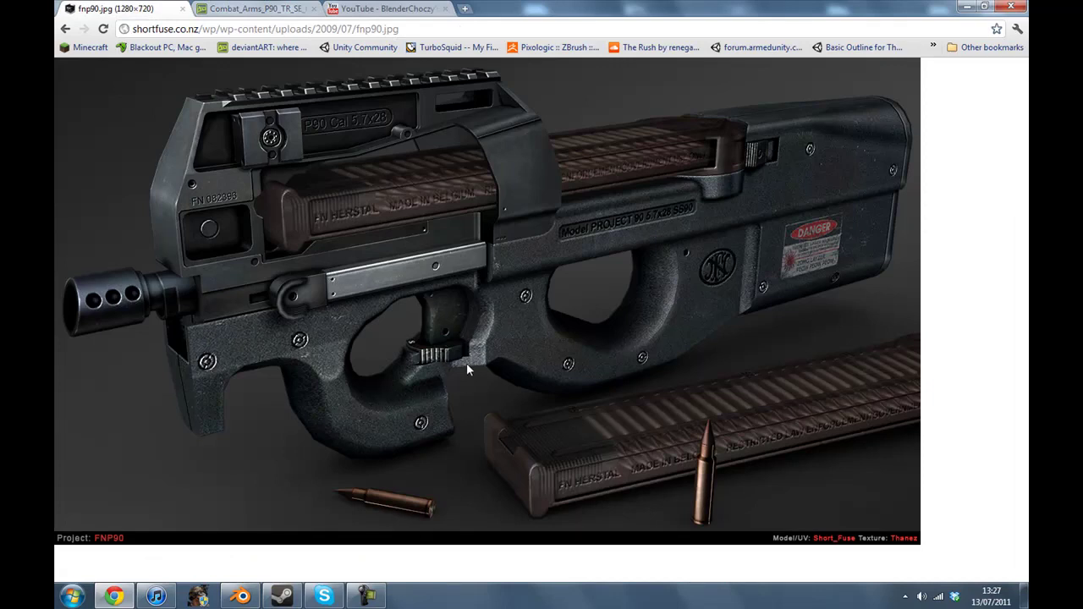
- Switch back to Blender and undo the latest merge, extrusion and vertex edits on the strip
{"action": "left_click", "coordinate": [239, 597]}
{"action": "key", "text": "Tab"}
{"action": "scroll", "coordinate": [416, 273], "scroll_direction": "up", "scroll_amount": 4}
{"action": "key", "text": "ctrl+z"}
{"action": "key", "text": "ctrl+z"}
{"action": "key", "text": "ctrl+z"}
{"action": "key", "text": "ctrl+z"}
{"action": "key", "text": "ctrl+z"}
{"action": "key", "text": "ctrl+z"}
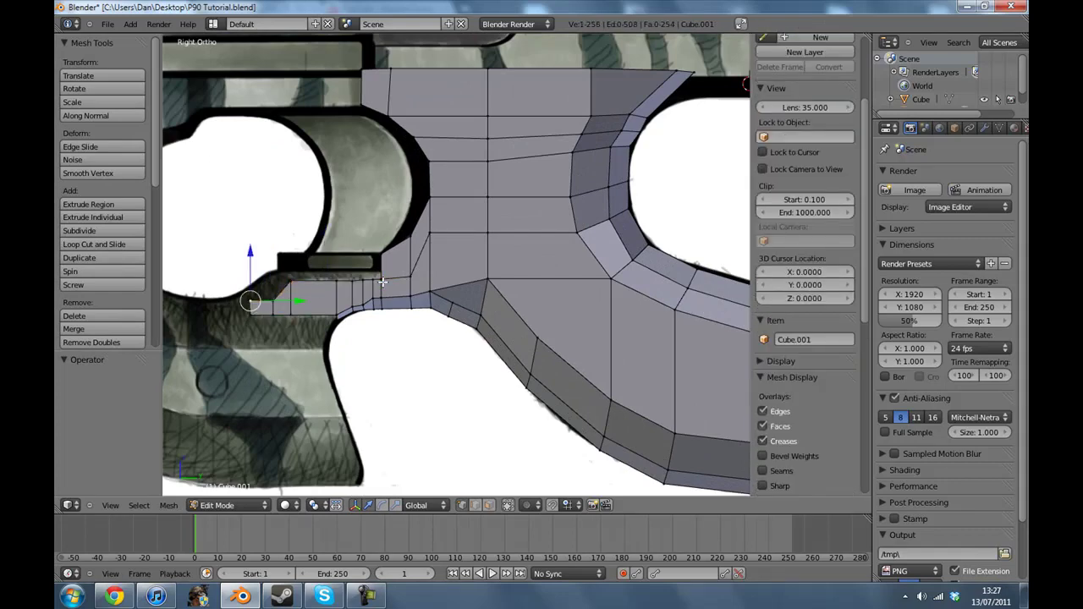
- Box-select the whole forward strip below the trigger and delete its vertices
{"action": "middle_click_drag", "start_coordinate": [382, 282], "coordinate": [510, 216], "text": "shift"}
{"action": "scroll", "coordinate": [491, 232], "scroll_direction": "up", "scroll_amount": 3}
{"action": "key", "text": "b"}
{"action": "left_click_drag", "start_coordinate": [244, 82], "coordinate": [545, 388]}
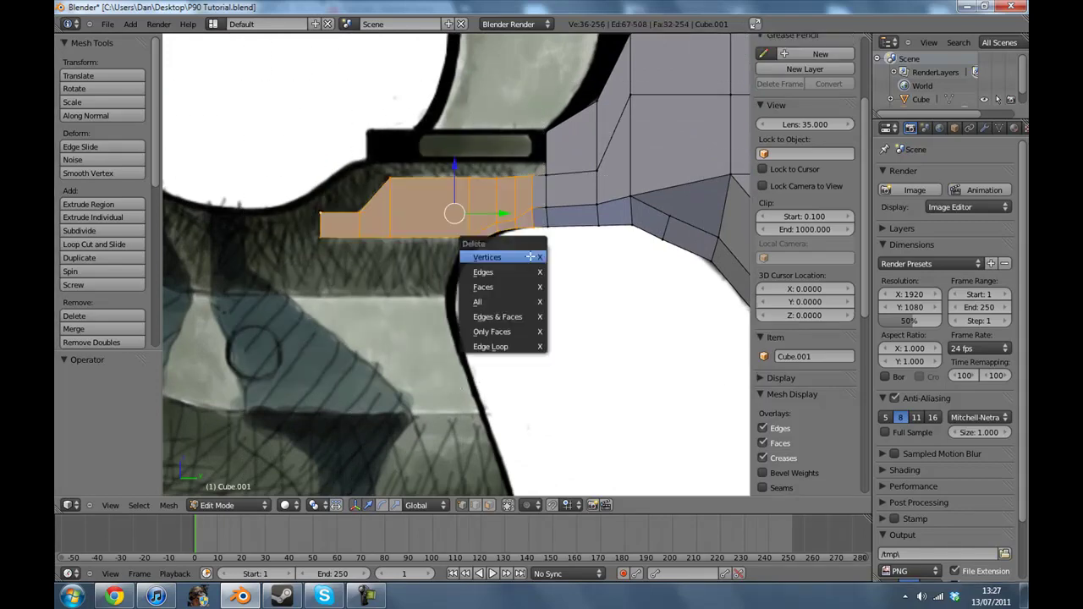
{"action": "key", "text": "x"}
{"action": "left_click", "coordinate": [531, 256]}
- In edge select mode, select two opposite edges of the hole left by the strip and fill them with a face
{"action": "middle_click_drag", "start_coordinate": [499, 248], "coordinate": [515, 512]}
{"action": "key", "text": "z"}
{"action": "scroll", "coordinate": [562, 262], "scroll_direction": "up", "scroll_amount": 3}
{"action": "key", "text": "z"}
{"action": "key", "text": "Tab"}
{"action": "key", "text": "Tab"}
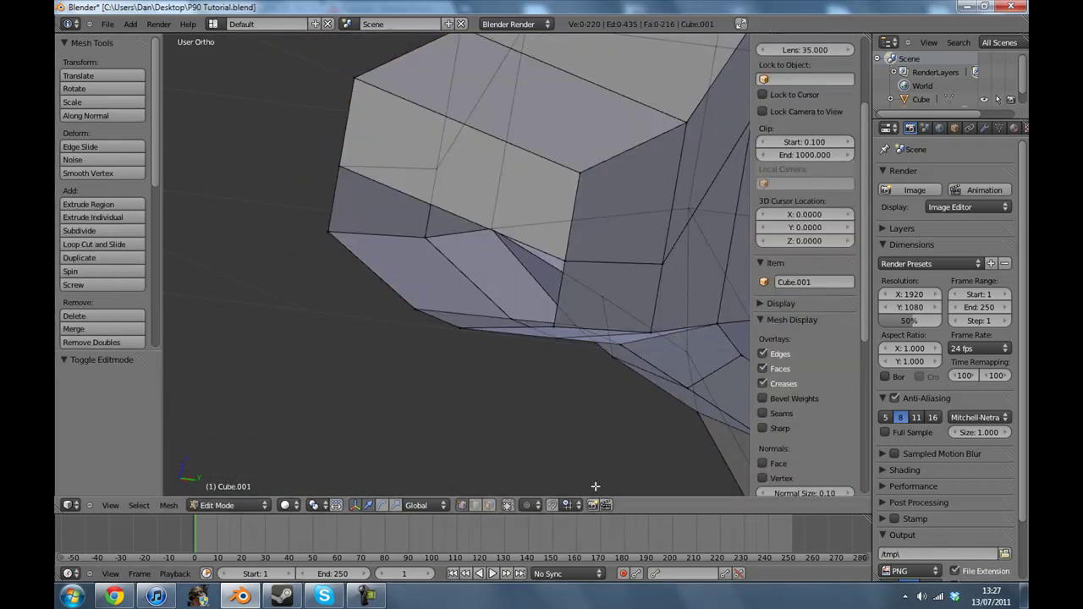
{"action": "left_click", "coordinate": [475, 506]}
{"action": "middle_click_drag", "start_coordinate": [558, 308], "coordinate": [566, 276]}
{"action": "right_click", "coordinate": [565, 275]}
{"action": "middle_click_drag", "start_coordinate": [358, 279], "coordinate": [398, 307], "text": "shift"}
{"action": "right_click", "coordinate": [359, 282], "text": "shift"}
{"action": "key", "text": "f"}
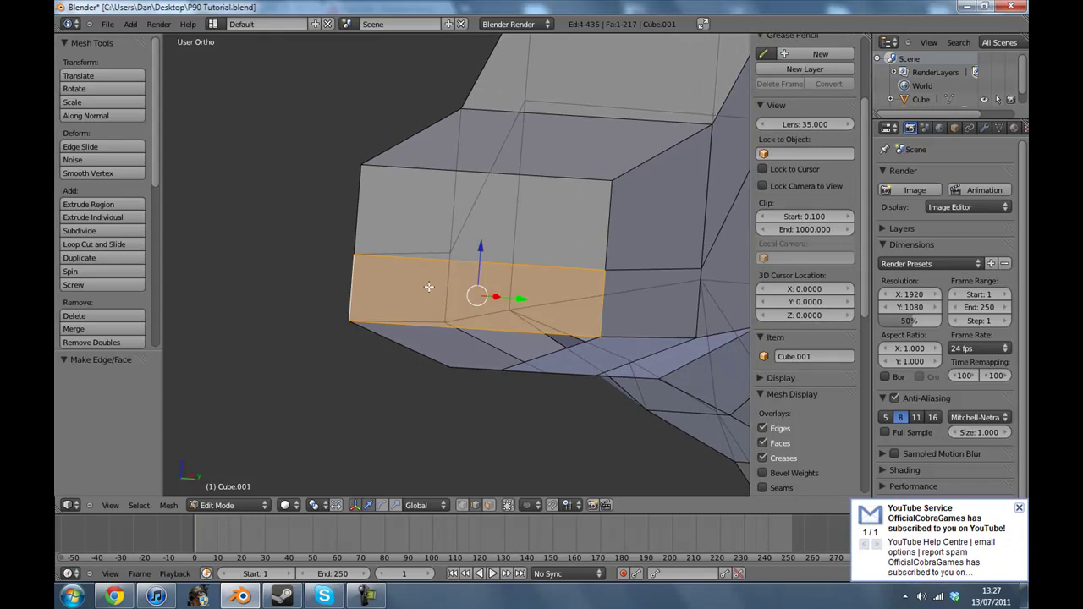
- Fill the remaining gap below the new face from its lower edge and the opposite edge, and review the solid result
{"action": "middle_click_drag", "start_coordinate": [426, 288], "coordinate": [487, 310]}
{"action": "right_click", "coordinate": [487, 310]}
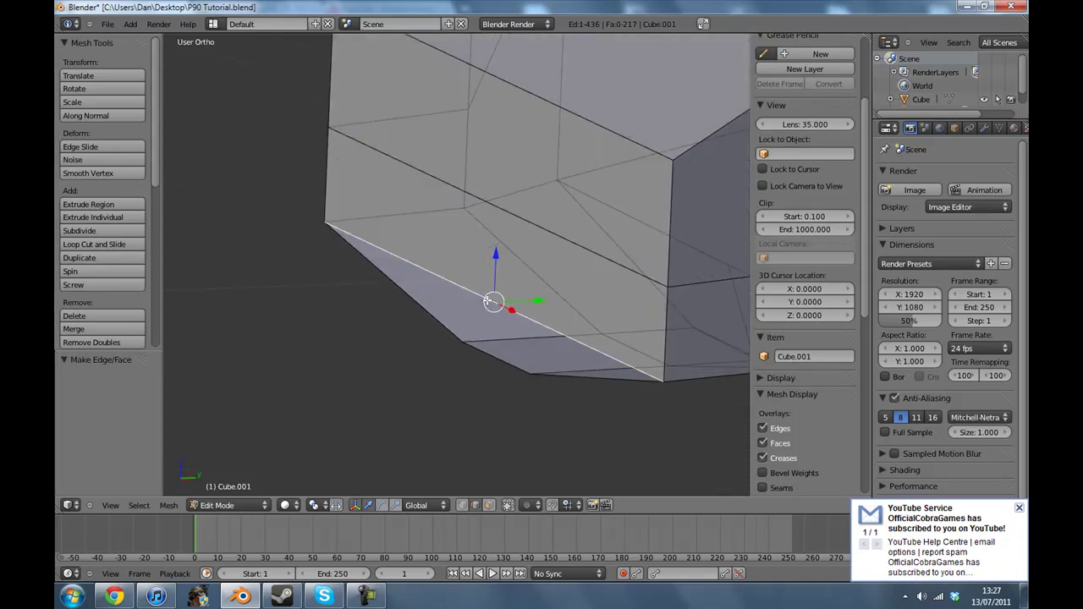
{"action": "right_click", "coordinate": [496, 368], "text": "shift"}
{"action": "key", "text": "f"}
{"action": "key", "text": "a"}
{"action": "middle_click_drag", "start_coordinate": [496, 359], "coordinate": [446, 332]}
{"action": "key", "text": "Tab"}
{"action": "scroll", "coordinate": [489, 305], "scroll_direction": "down", "scroll_amount": 4}
- In the right view with vertex selection and wireframe, move the front face's upper vertices up to the trigger base's underside
{"action": "left_click", "coordinate": [110, 505]}
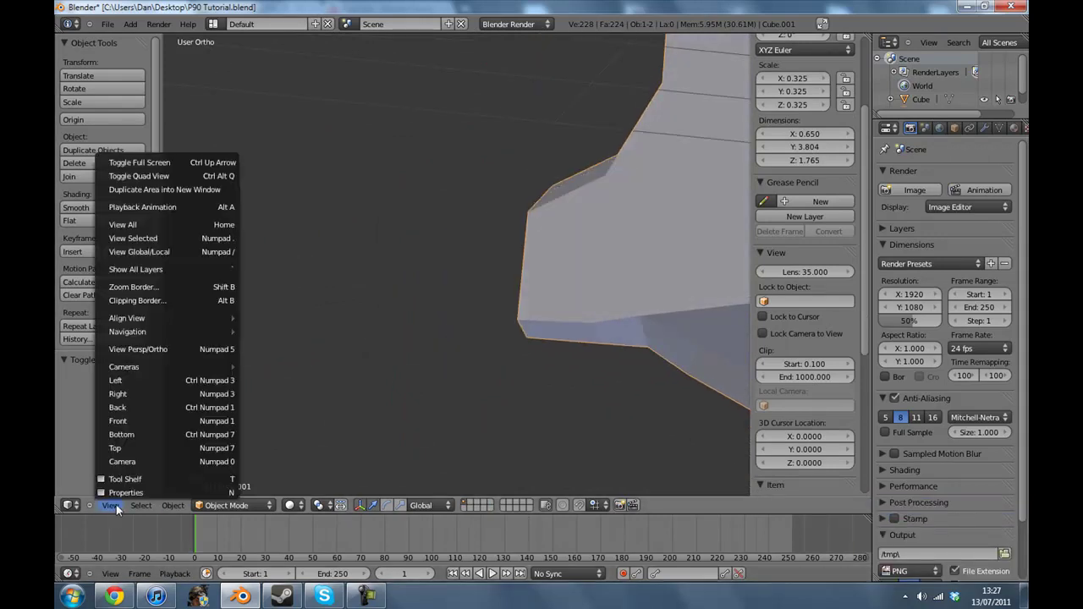
{"action": "left_click", "coordinate": [136, 393]}
{"action": "scroll", "coordinate": [446, 337], "scroll_direction": "up", "scroll_amount": 3}
{"action": "key", "text": "Tab"}
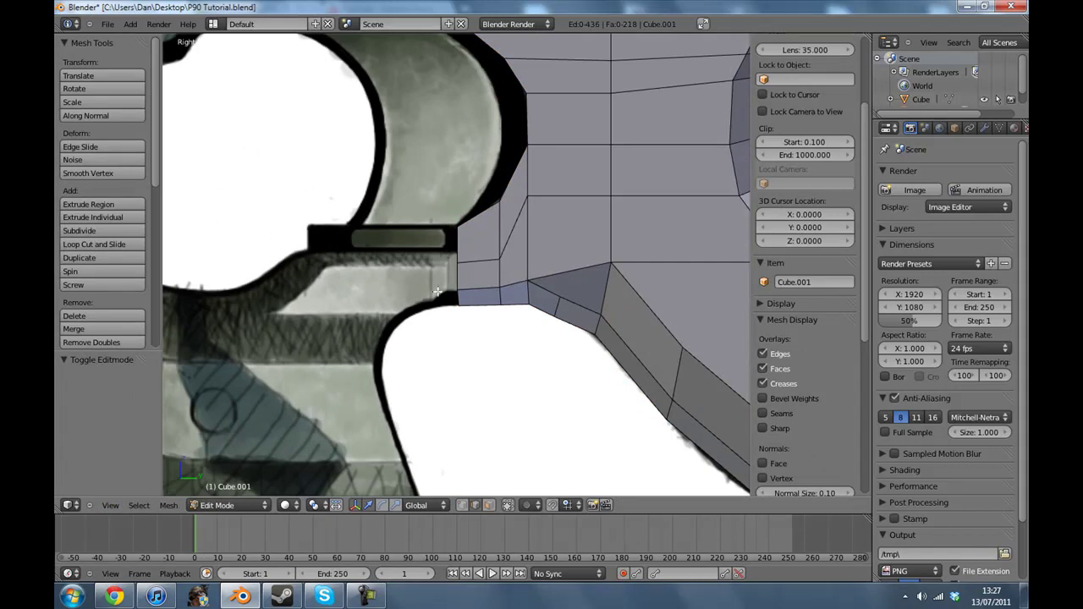
{"action": "middle_click_drag", "start_coordinate": [452, 279], "coordinate": [466, 280], "text": "shift"}
{"action": "left_click", "coordinate": [461, 505]}
{"action": "scroll", "coordinate": [508, 362], "scroll_direction": "up", "scroll_amount": 2}
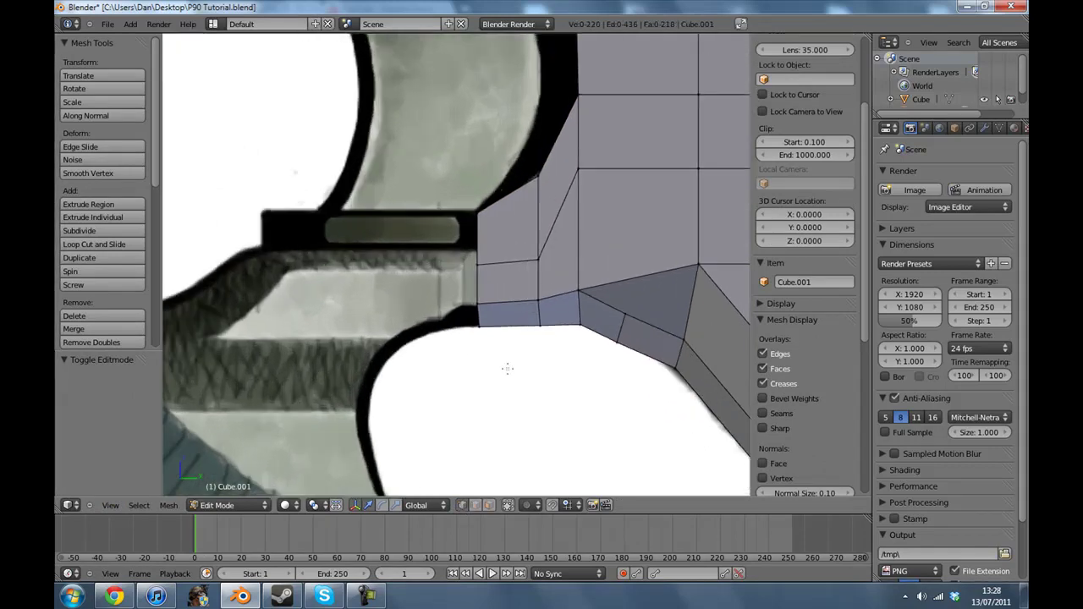
{"action": "key", "text": "z"}
{"action": "left_click", "coordinate": [486, 267]}
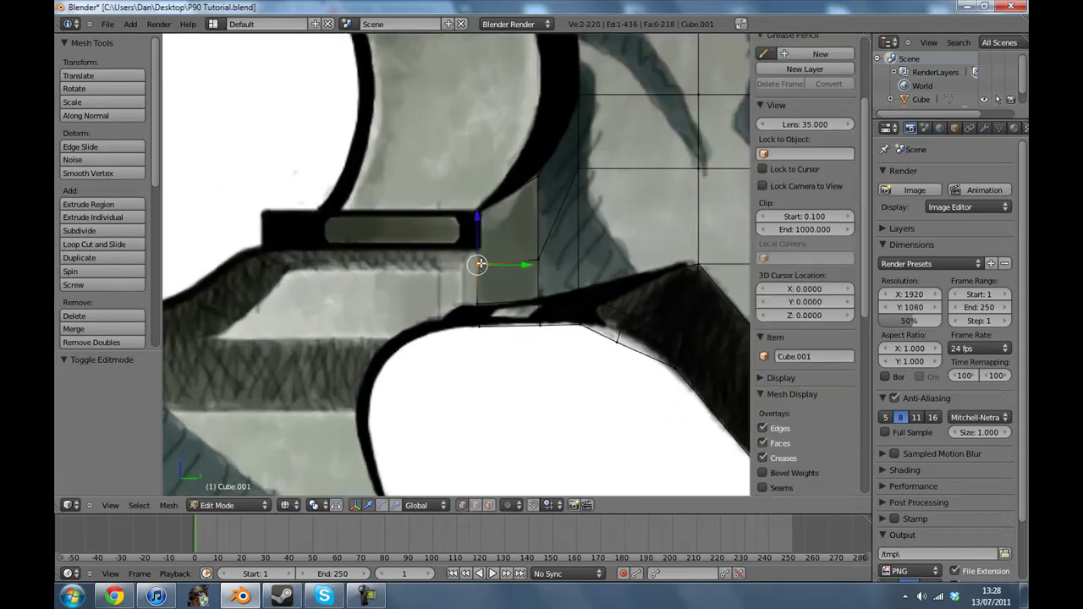
{"action": "right_click", "coordinate": [480, 254]}
{"action": "left_click_drag", "start_coordinate": [479, 242], "coordinate": [479, 234]}
{"action": "left_click", "coordinate": [479, 228]}
{"action": "key", "text": "a"}
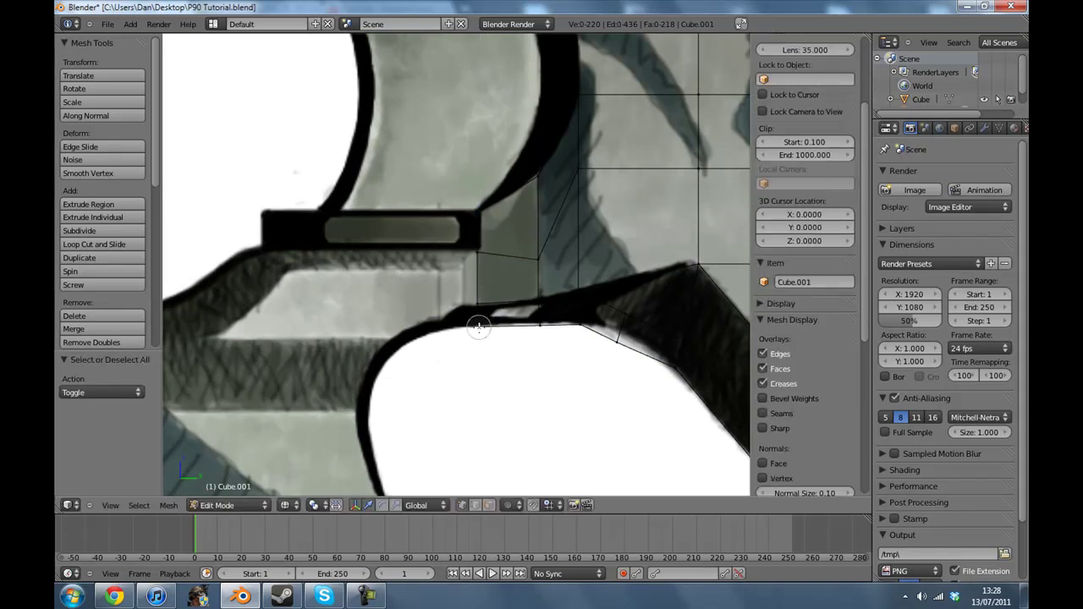
- Circle-select the front end's vertices below the trigger base and extrude them about 0.02 forward
{"action": "left_click_drag", "start_coordinate": [479, 327], "coordinate": [479, 254]}
{"action": "right_click", "coordinate": [479, 255]}
{"action": "key", "text": "e"}
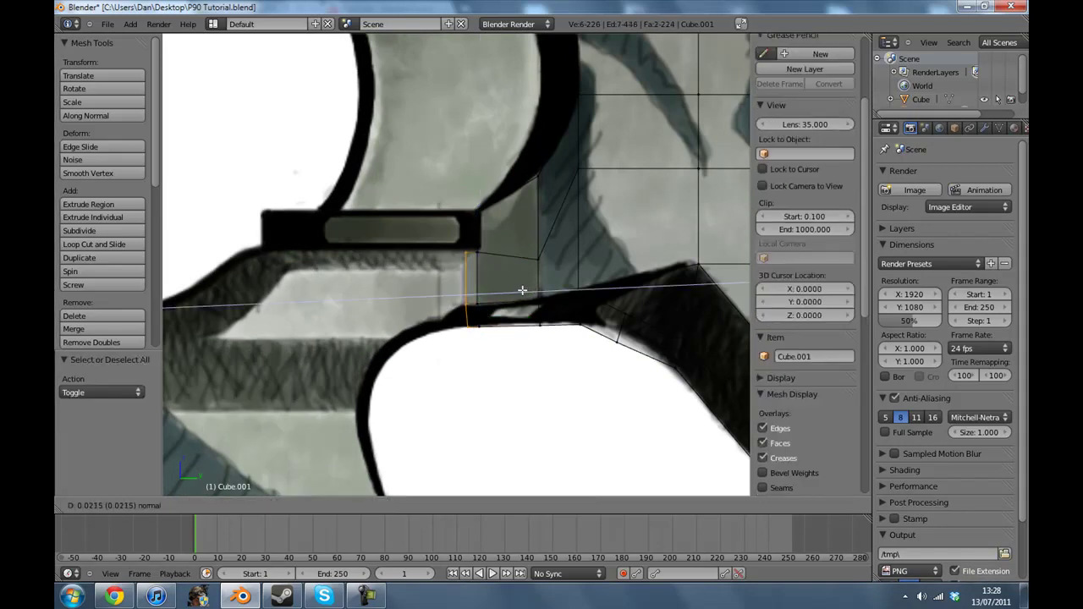
{"action": "left_click", "coordinate": [520, 290]}
- Select the extruded end's upper vertices and lower them 0.02263 along Z
{"action": "key", "text": "a"}
{"action": "key", "text": "c"}
{"action": "left_click", "coordinate": [455, 248]}
{"action": "right_click", "coordinate": [455, 250]}
{"action": "left_click_drag", "start_coordinate": [459, 226], "coordinate": [460, 240]}
- Reselect all vertices of the extruded end and scale them by 0.661 along X
{"action": "key", "text": "c"}
{"action": "left_click_drag", "start_coordinate": [462, 280], "coordinate": [461, 338]}
{"action": "right_click", "coordinate": [462, 339]}
{"action": "middle_click_drag", "start_coordinate": [425, 240], "coordinate": [584, 289]}
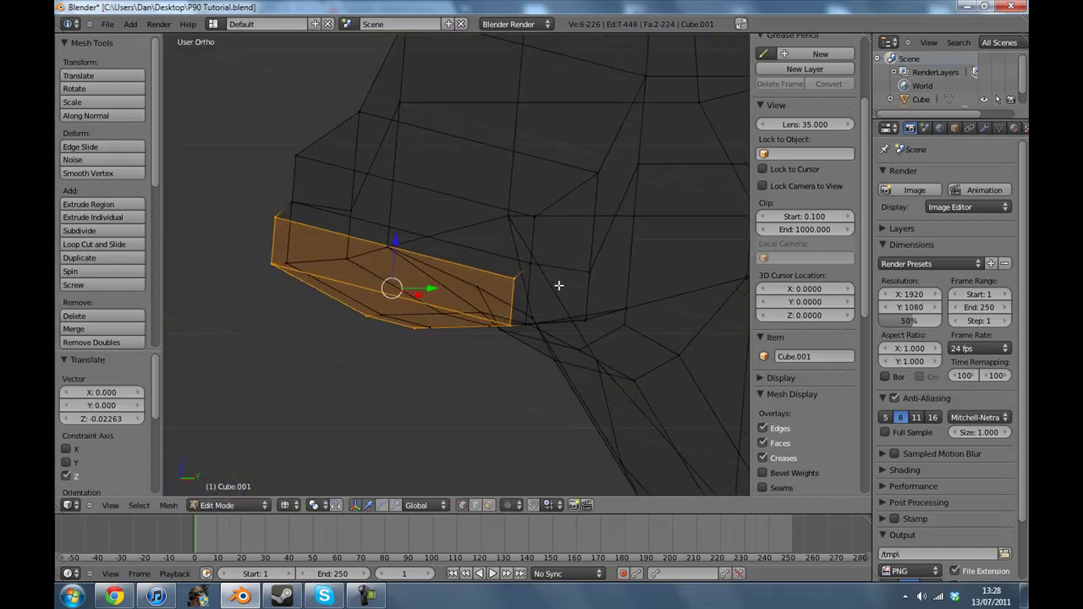
{"action": "key", "text": "z"}
{"action": "key", "text": "s"}
{"action": "key", "text": "x"}
{"action": "left_click", "coordinate": [546, 302]}
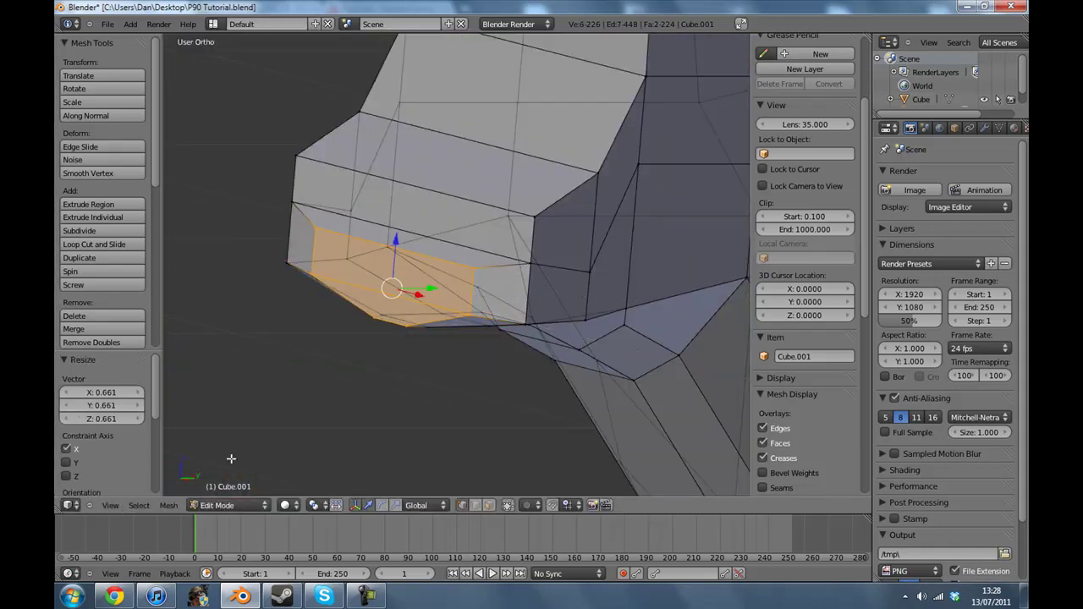
- Return to the right view and extrude the narrowed end forward to the start of the cutout's rounded corner
{"action": "left_click", "coordinate": [111, 506]}
{"action": "left_click", "coordinate": [127, 391]}
{"action": "key", "text": "e"}
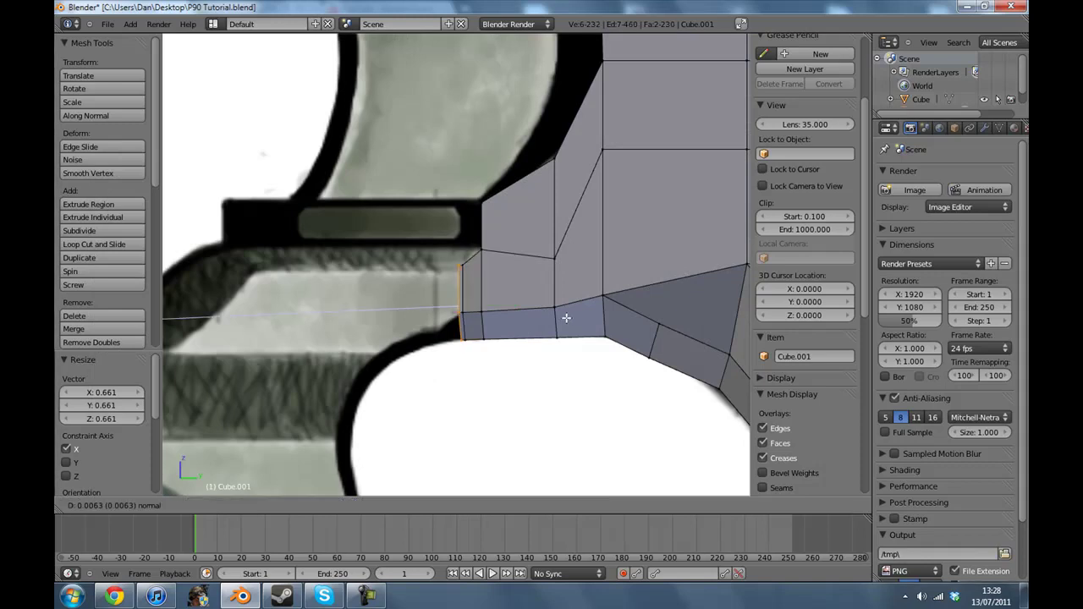
{"action": "left_click", "coordinate": [547, 320]}
{"action": "key", "text": "a"}
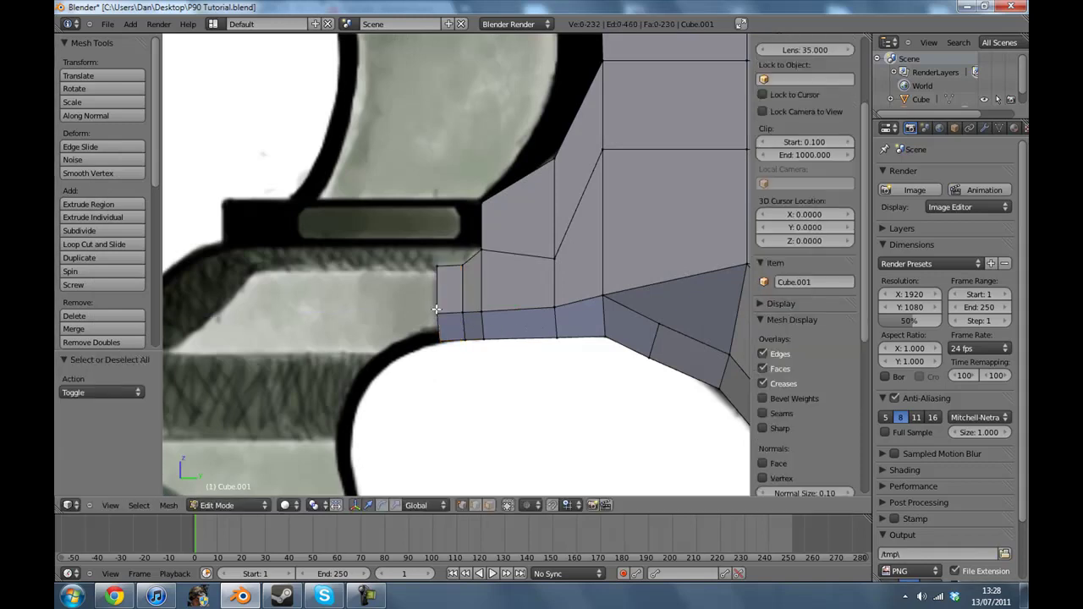
- Select all vertices of the extruded front end and scale them by 0.707 along X
{"action": "right_click", "coordinate": [435, 310]}
{"action": "left_click_drag", "start_coordinate": [441, 271], "coordinate": [437, 287]}
{"action": "key", "text": "c"}
{"action": "left_click", "coordinate": [436, 264]}
{"action": "left_click", "coordinate": [439, 340]}
{"action": "mouse_move", "coordinate": [433, 289]}
{"action": "middle_mouse_down"}
{"action": "mouse_move", "coordinate": [546, 302]}
{"action": "mouse_move", "coordinate": [508, 288]}
{"action": "mouse_move", "coordinate": [456, 296]}
{"action": "middle_mouse_up"}
{"action": "key", "text": "z"}
{"action": "key", "text": "s"}
{"action": "key", "text": "x"}
{"action": "left_click", "coordinate": [574, 304]}
{"action": "left_click", "coordinate": [110, 506]}
{"action": "left_click", "coordinate": [127, 416]}
{"action": "key", "text": "z"}
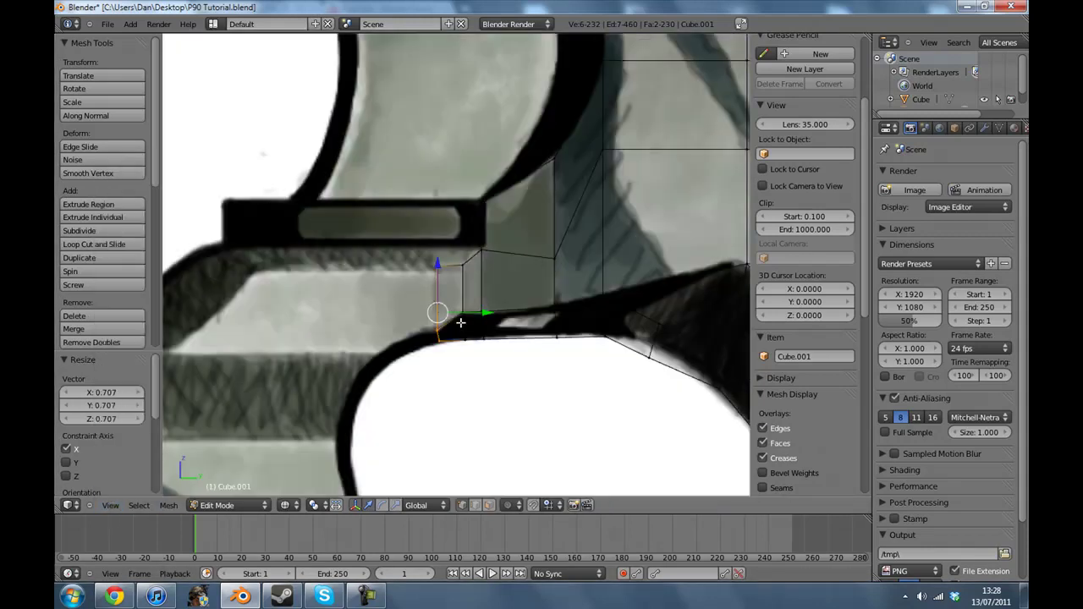
- Select the row of vertices just behind the front end and narrow it along X to smooth the taper
{"action": "key", "text": "a"}
{"action": "left_click_drag", "start_coordinate": [466, 335], "coordinate": [462, 265]}
{"action": "right_click", "coordinate": [463, 266]}
{"action": "key", "text": "z"}
{"action": "mouse_move", "coordinate": [463, 287]}
{"action": "middle_mouse_down"}
{"action": "mouse_move", "coordinate": [493, 322]}
{"action": "mouse_move", "coordinate": [524, 332]}
{"action": "mouse_move", "coordinate": [466, 326]}
{"action": "mouse_move", "coordinate": [464, 415]}
{"action": "mouse_move", "coordinate": [483, 317]}
{"action": "mouse_move", "coordinate": [418, 272]}
{"action": "middle_mouse_up"}
{"action": "key", "text": "s"}
{"action": "key", "text": "x"}
{"action": "left_click", "coordinate": [546, 346]}
{"action": "key", "text": "Tab"}
{"action": "middle_click_drag", "start_coordinate": [396, 347], "coordinate": [168, 512]}
{"action": "left_click", "coordinate": [110, 505]}
{"action": "left_click", "coordinate": [161, 400]}
{"action": "scroll", "coordinate": [483, 286], "scroll_direction": "up", "scroll_amount": 4}
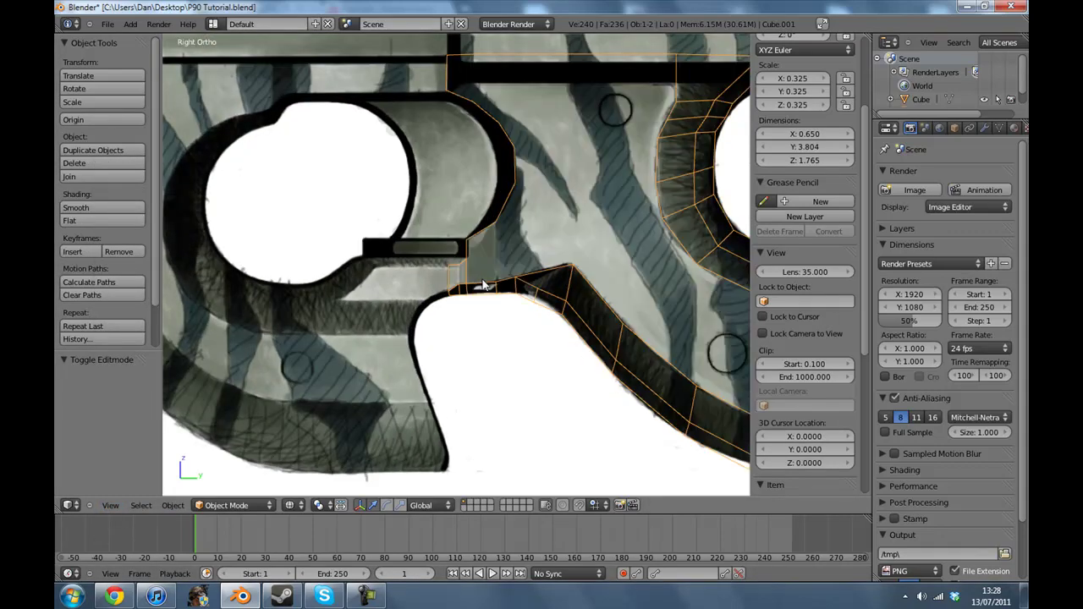
- Box-select the front end's six vertices and extrude them about 0.28 forward along Y beneath the trigger base
{"action": "key", "text": "Tab"}
{"action": "scroll", "coordinate": [483, 286], "scroll_direction": "up", "scroll_amount": 2}
{"action": "key", "text": "a"}
{"action": "scroll", "coordinate": [448, 291], "scroll_direction": "up", "scroll_amount": 2}
{"action": "key", "text": "b"}
{"action": "left_click_drag", "start_coordinate": [417, 221], "coordinate": [449, 374]}
{"action": "scroll", "coordinate": [457, 338], "scroll_direction": "down", "scroll_amount": 2}
{"action": "middle_click_drag", "start_coordinate": [496, 313], "coordinate": [536, 309], "text": "shift"}
{"action": "scroll", "coordinate": [535, 309], "scroll_direction": "up", "scroll_amount": 2}
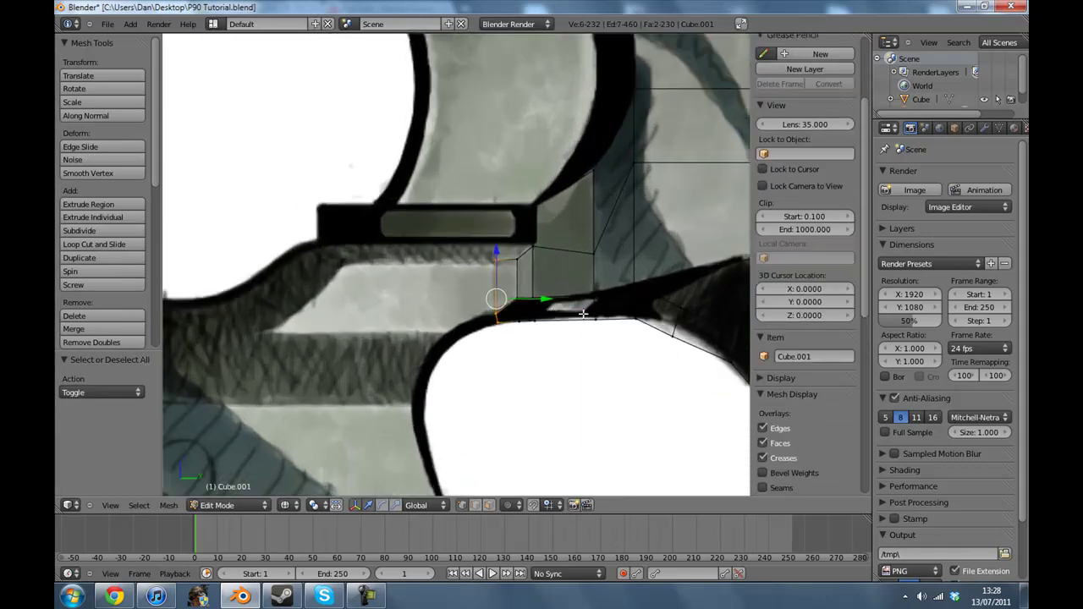
{"action": "key", "text": "e"}
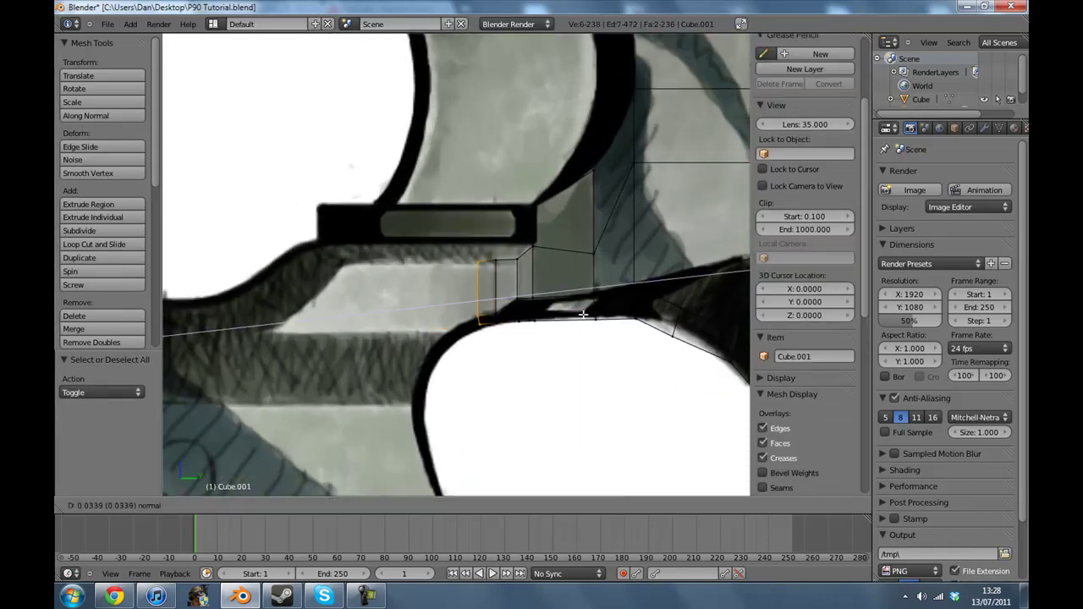
{"action": "right_click", "coordinate": [583, 314]}
{"action": "left_click_drag", "start_coordinate": [550, 299], "coordinate": [548, 300]}
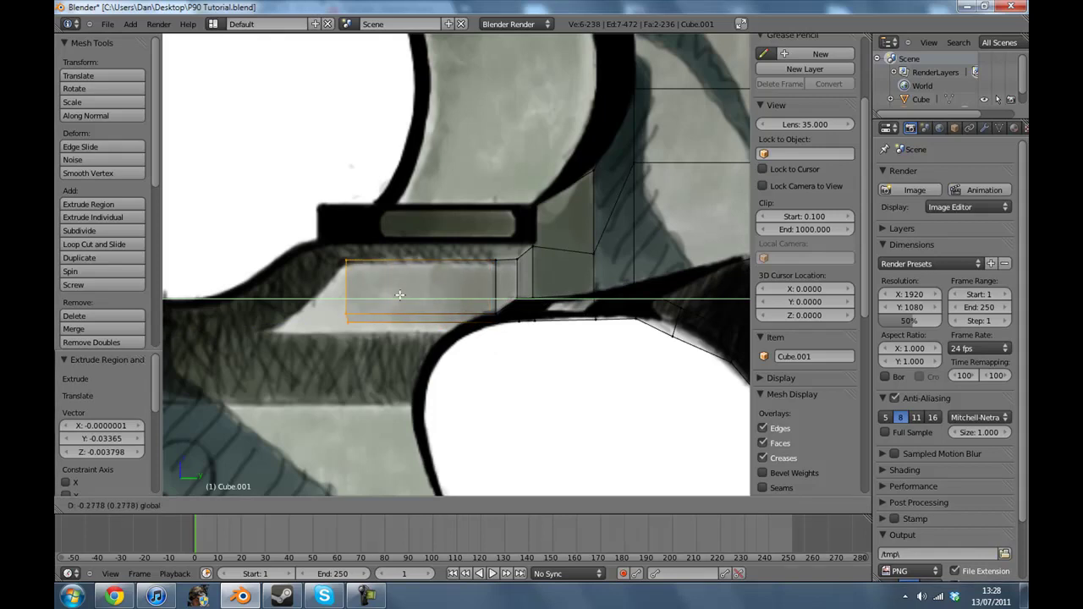
{"action": "left_click", "coordinate": [396, 296]}
- Select the new front end's bottom vertices and lower them to the bottom edge of the light panel
{"action": "key", "text": "a"}
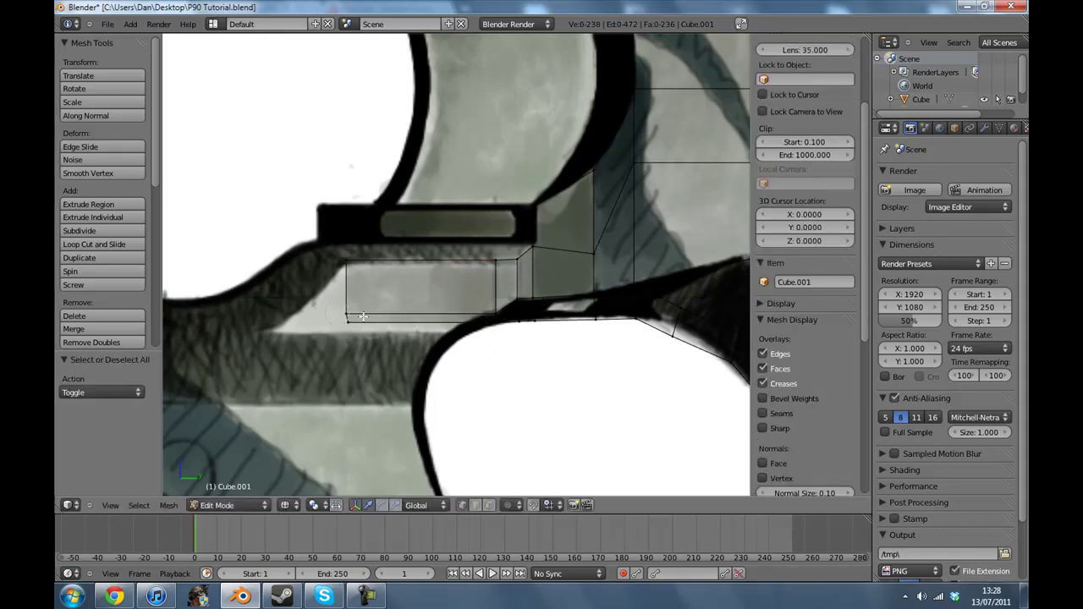
{"action": "right_click", "coordinate": [345, 317]}
{"action": "left_click_drag", "start_coordinate": [351, 266], "coordinate": [351, 279]}
- Try a lengthwise loop cut along the extruded section
{"action": "key", "text": "a"}
{"action": "left_click", "coordinate": [140, 244]}
{"action": "left_click", "coordinate": [483, 284]}
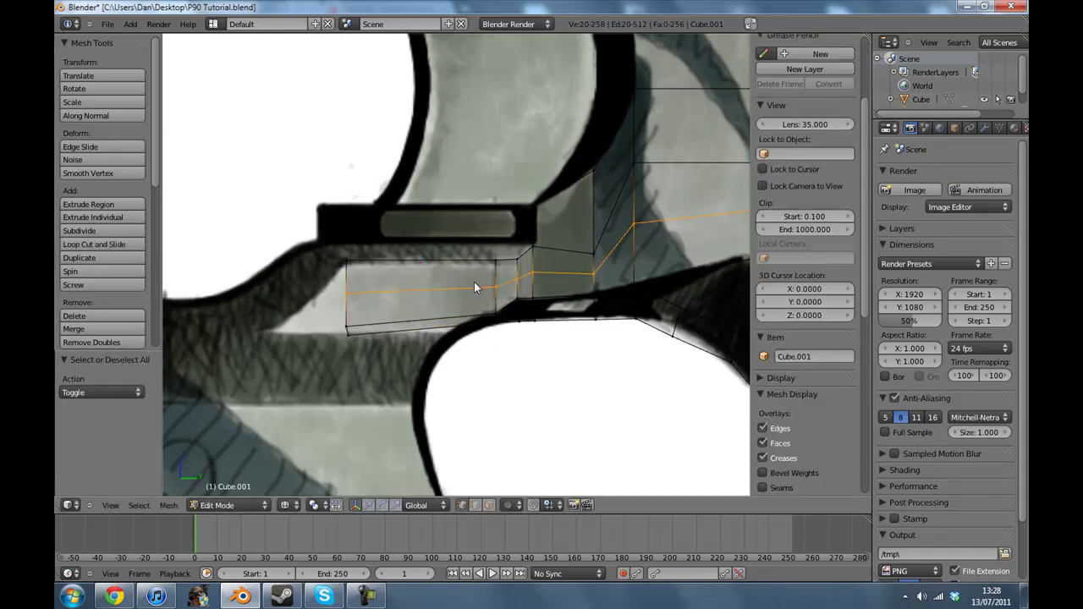
{"action": "left_click", "coordinate": [469, 288]}
{"action": "key", "text": "ctrl+z"}
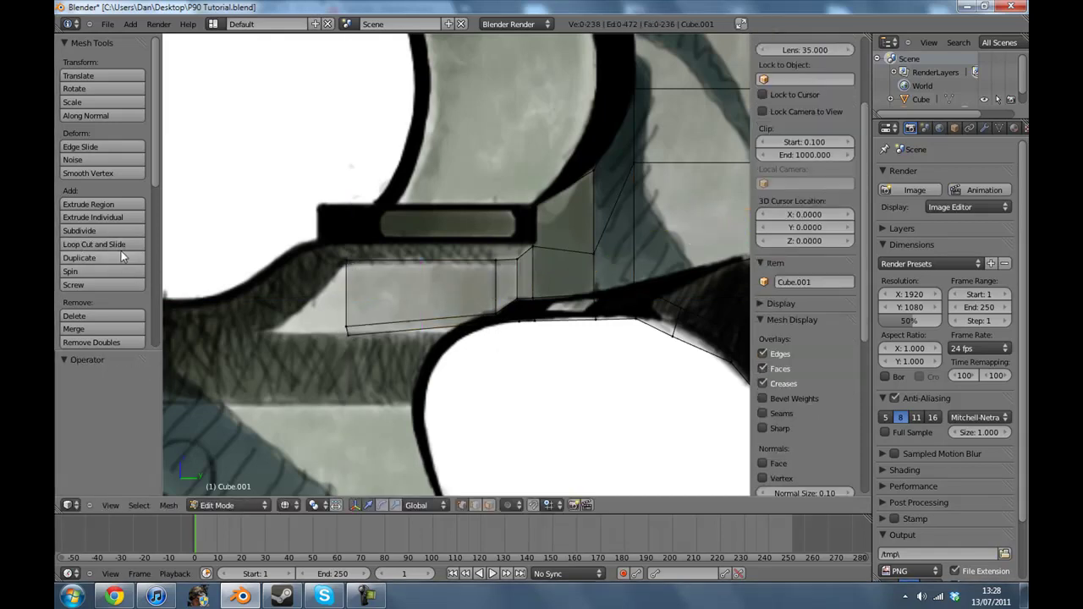
- Add a vertical loop cut where the cutout's corner begins and lower its bottom vertices 0.02263 along Z
{"action": "left_click", "coordinate": [120, 245]}
{"action": "left_click", "coordinate": [470, 261]}
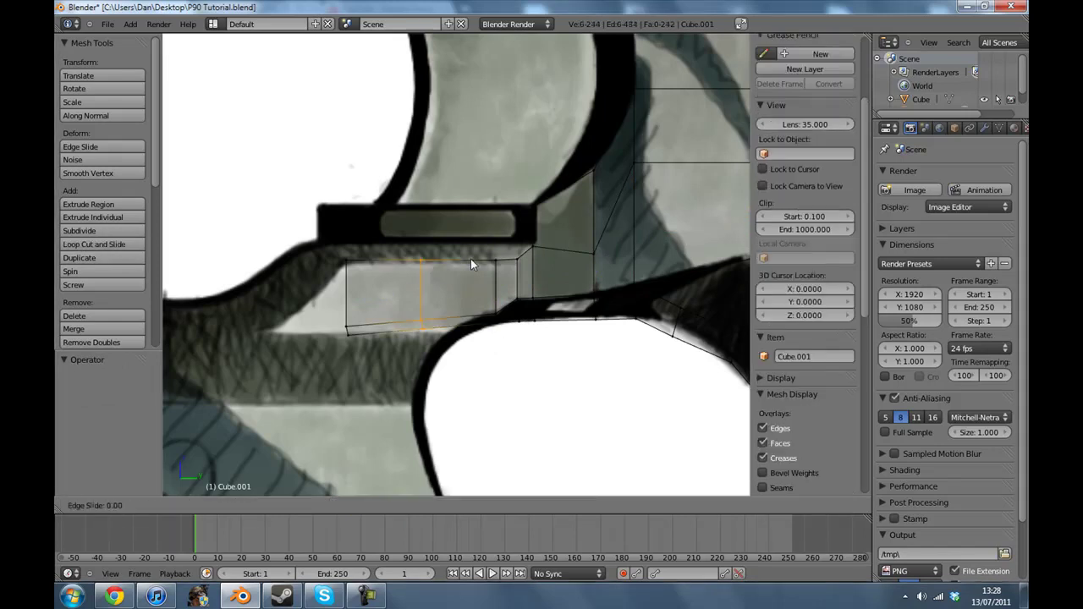
{"action": "left_click", "coordinate": [504, 284]}
{"action": "key", "text": "a"}
{"action": "key", "text": "b"}
{"action": "left_click_drag", "start_coordinate": [481, 308], "coordinate": [447, 335]}
{"action": "left_click_drag", "start_coordinate": [452, 287], "coordinate": [454, 295]}
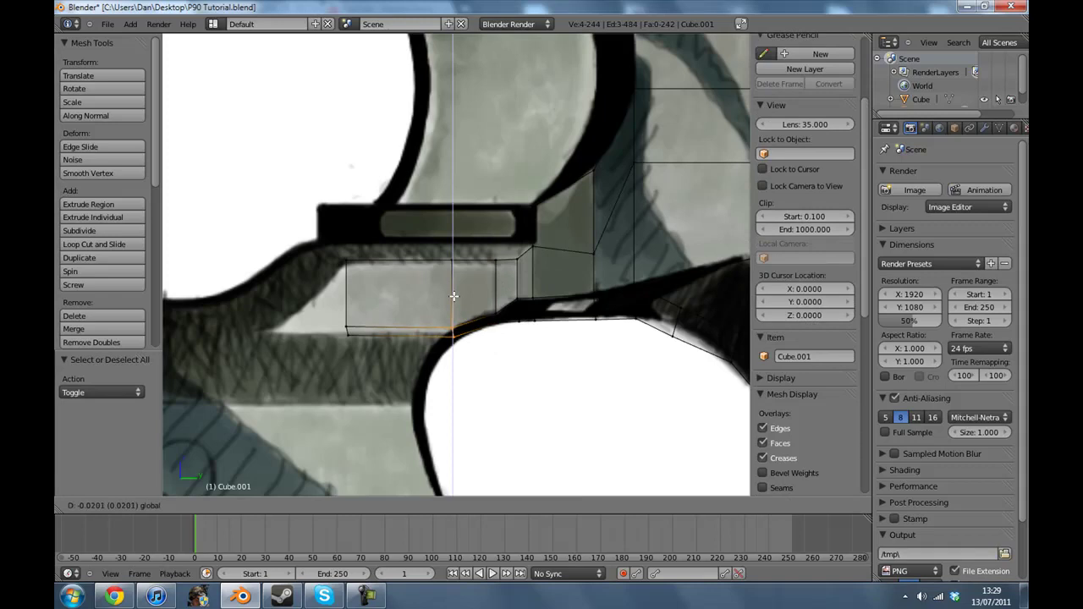
{"action": "left_click", "coordinate": [453, 298]}
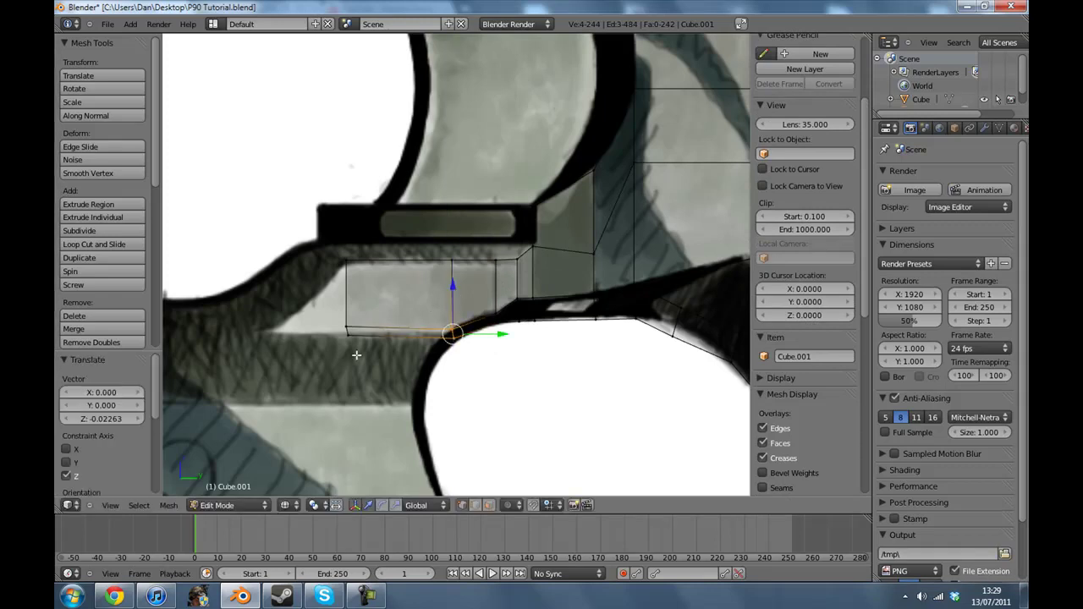
- Lower the front end's bottom vertices slightly along Z to level them with the new loop's bottom
{"action": "right_click", "coordinate": [347, 329]}
{"action": "key", "text": "g"}
{"action": "key", "text": "z"}
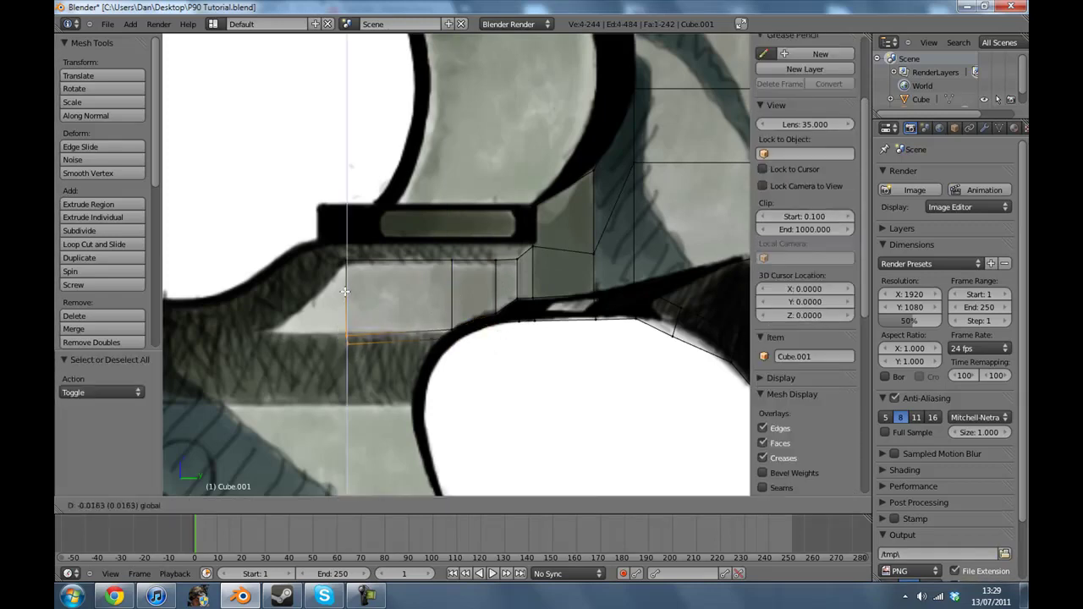
{"action": "left_click", "coordinate": [346, 288]}
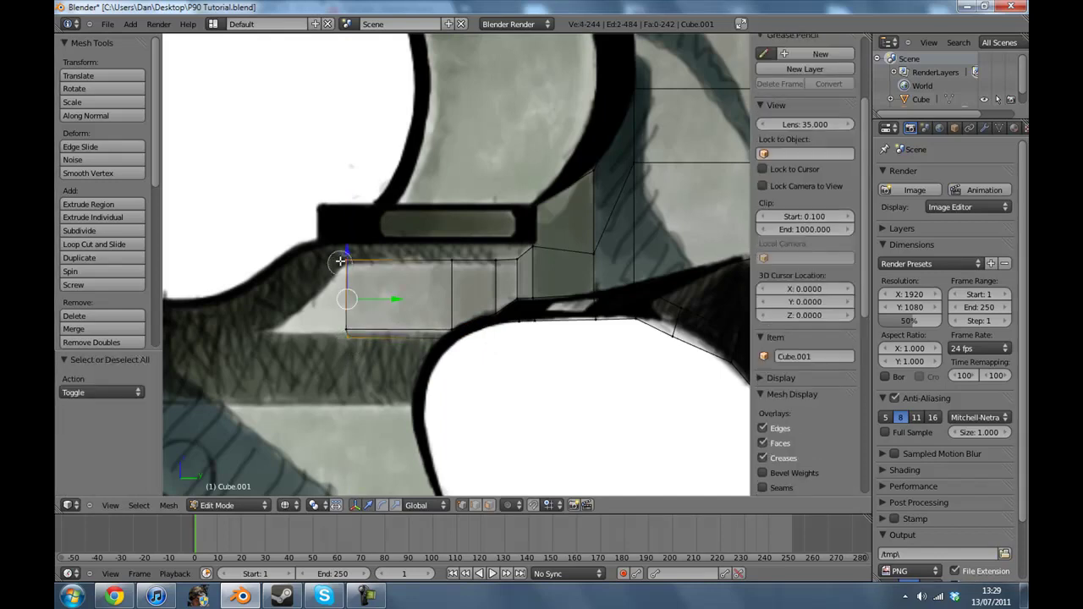
- Box-select the front end and extrude it forward along Y towards the light panel's pointed tip
{"action": "right_click", "coordinate": [400, 314]}
{"action": "key", "text": "ctrl+z"}
{"action": "key", "text": "b"}
{"action": "left_click_drag", "start_coordinate": [310, 204], "coordinate": [388, 418]}
{"action": "key", "text": "e"}
{"action": "left_click", "coordinate": [411, 303]}
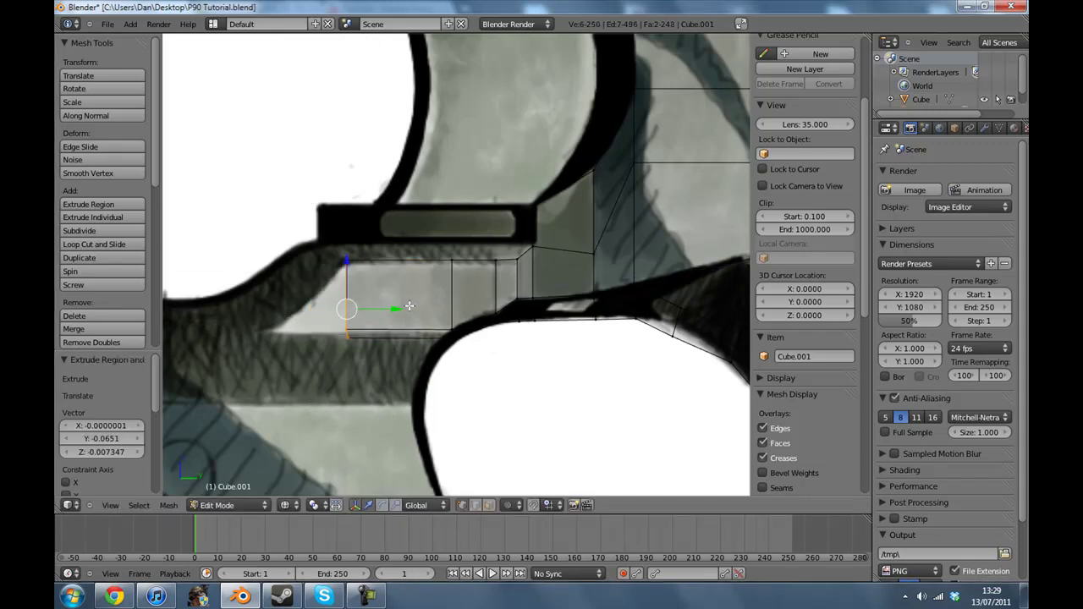
{"action": "key", "text": "g"}
{"action": "key", "text": "y"}
{"action": "left_click", "coordinate": [318, 313]}
- Move the new end's upper vertices down onto the panel's sloped edge and align the lower vertices beneath them along Y
{"action": "key", "text": "a"}
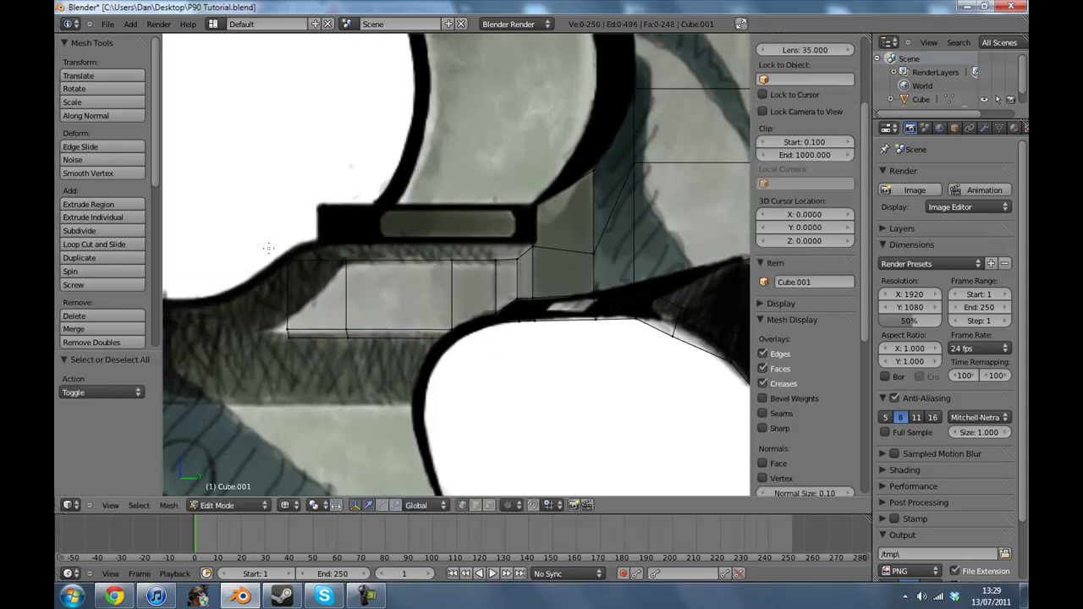
{"action": "key", "text": "b"}
{"action": "left_click_drag", "start_coordinate": [270, 246], "coordinate": [307, 273]}
{"action": "key", "text": "g"}
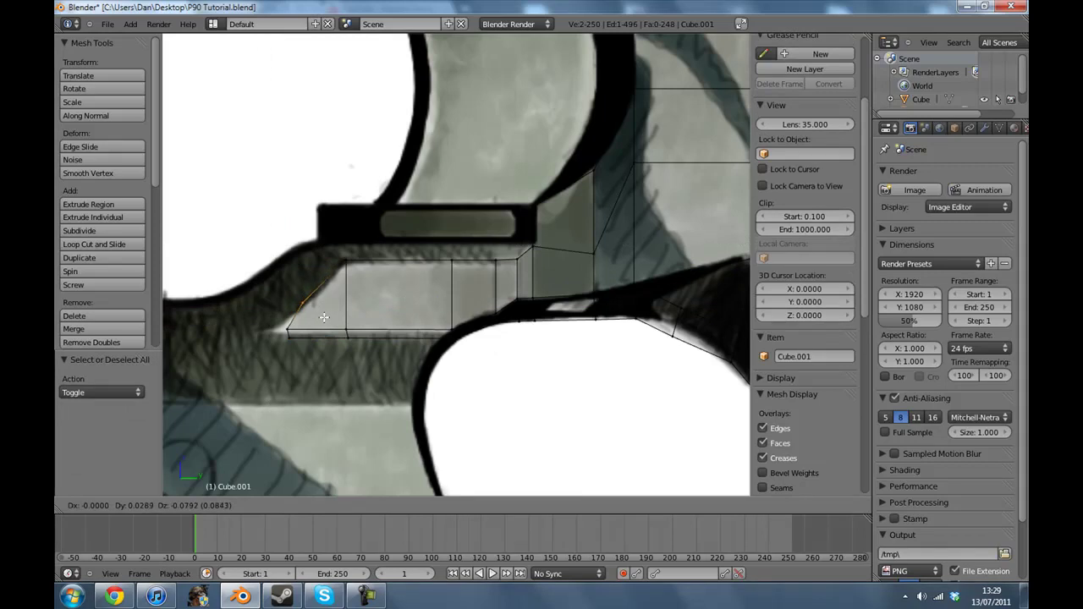
{"action": "left_click", "coordinate": [323, 317]}
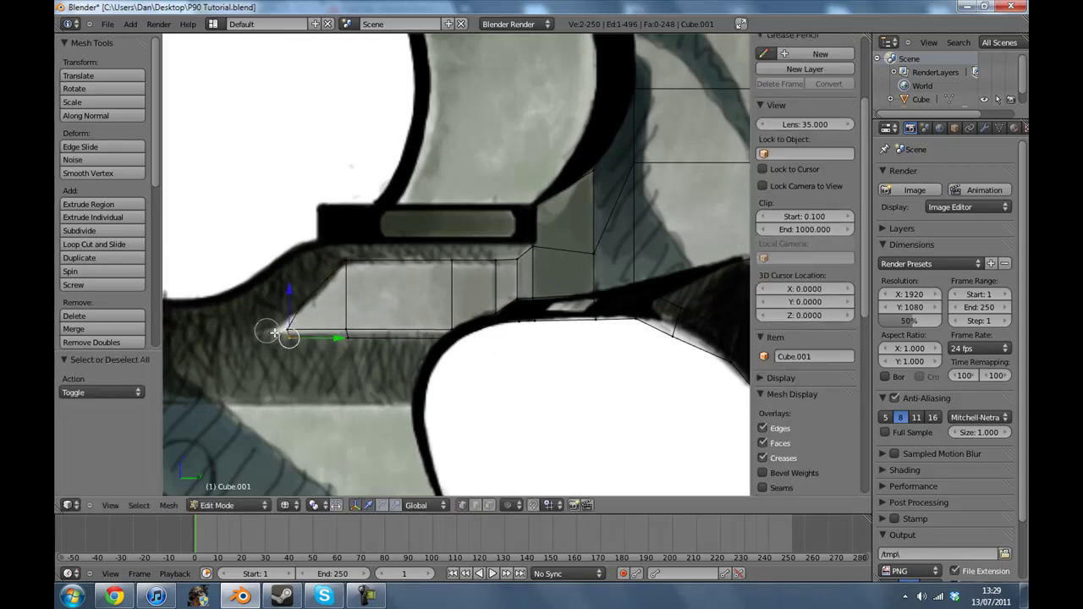
{"action": "left_click_drag", "start_coordinate": [332, 333], "coordinate": [299, 310]}
{"action": "key", "text": "c"}
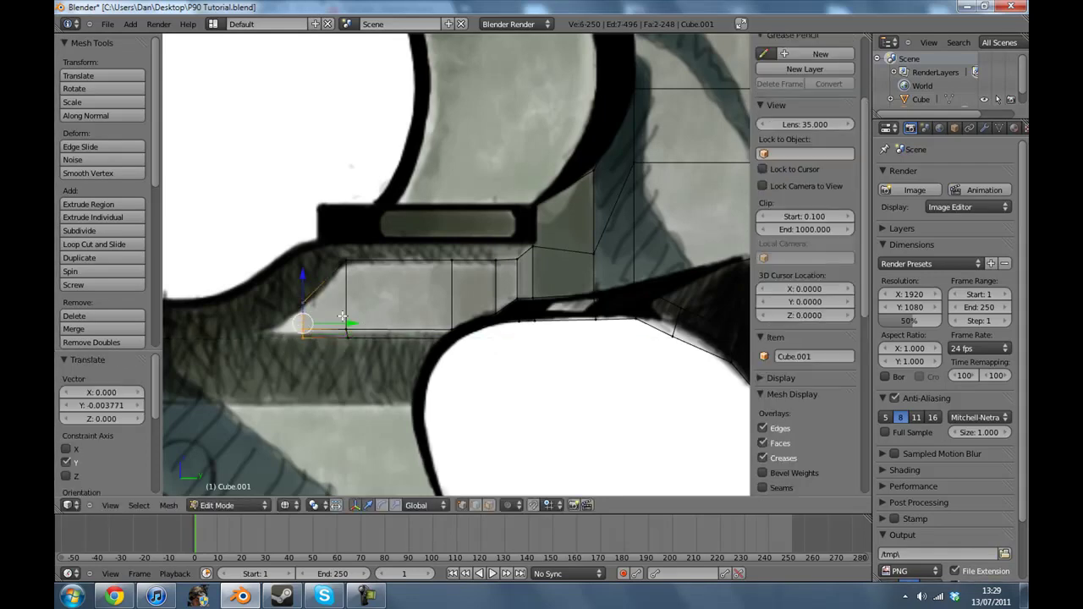
- Extrude the aligned end forward to the pointed tip of the light panel
{"action": "middle_click_drag", "start_coordinate": [360, 315], "coordinate": [524, 286], "text": "shift"}
{"action": "scroll", "coordinate": [604, 325], "scroll_direction": "up", "scroll_amount": 3}
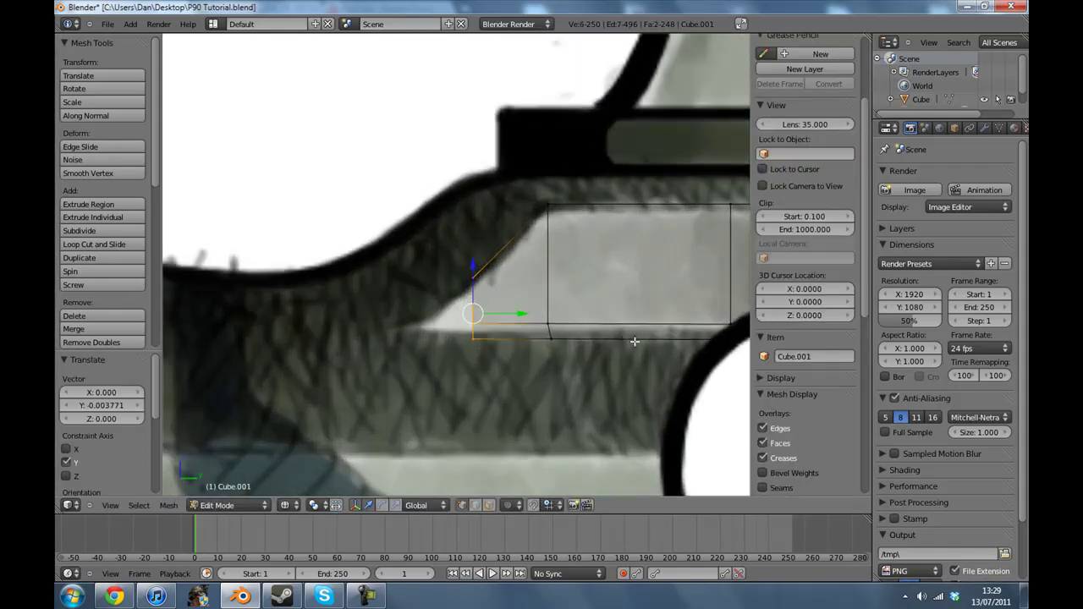
{"action": "key", "text": "e"}
{"action": "left_click", "coordinate": [561, 347]}
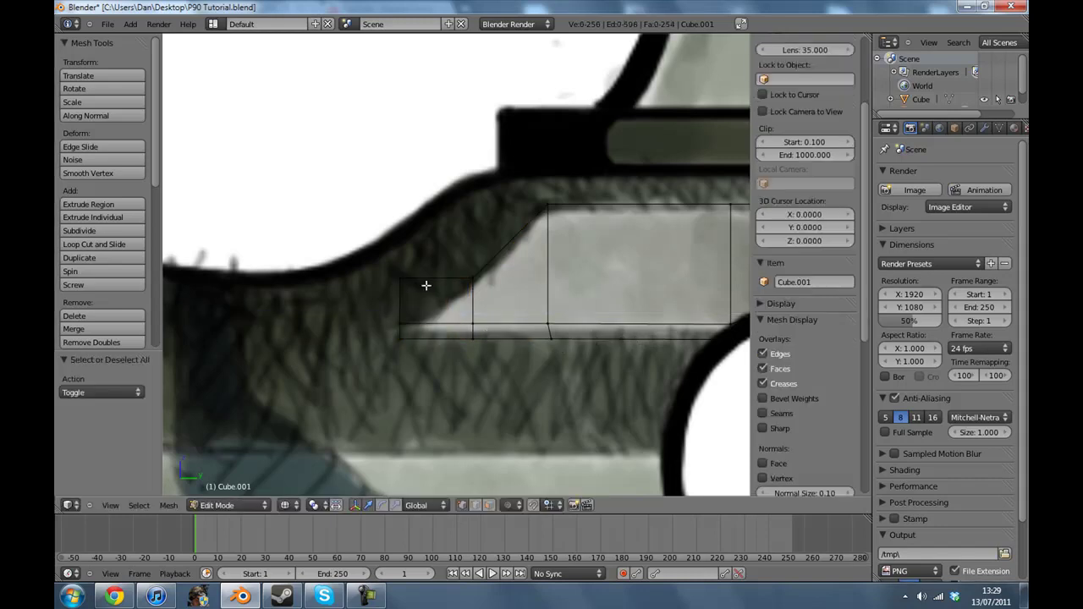
- Try to merge the tip's near-side lower vertex into the upper vertex above it
{"action": "middle_click_drag", "start_coordinate": [415, 285], "coordinate": [416, 334]}
{"action": "key", "text": "z"}
{"action": "key", "text": "a"}
{"action": "right_click", "coordinate": [369, 346]}
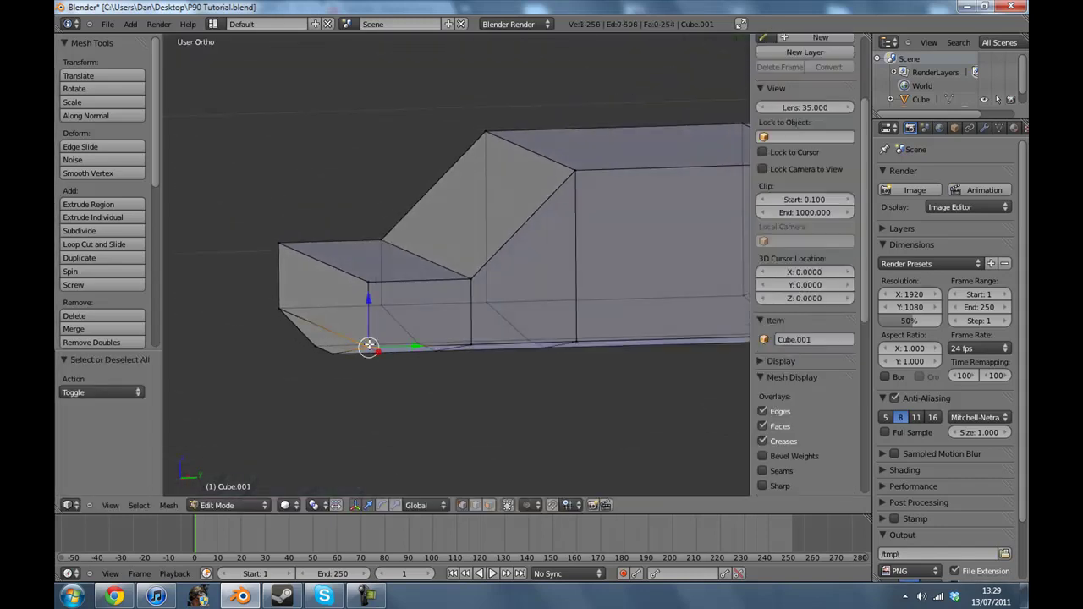
{"action": "right_click", "coordinate": [370, 282], "text": "shift"}
{"action": "key", "text": "w"}
{"action": "left_click", "coordinate": [372, 280]}
{"action": "left_click", "coordinate": [372, 280]}
{"action": "key", "text": "a"}
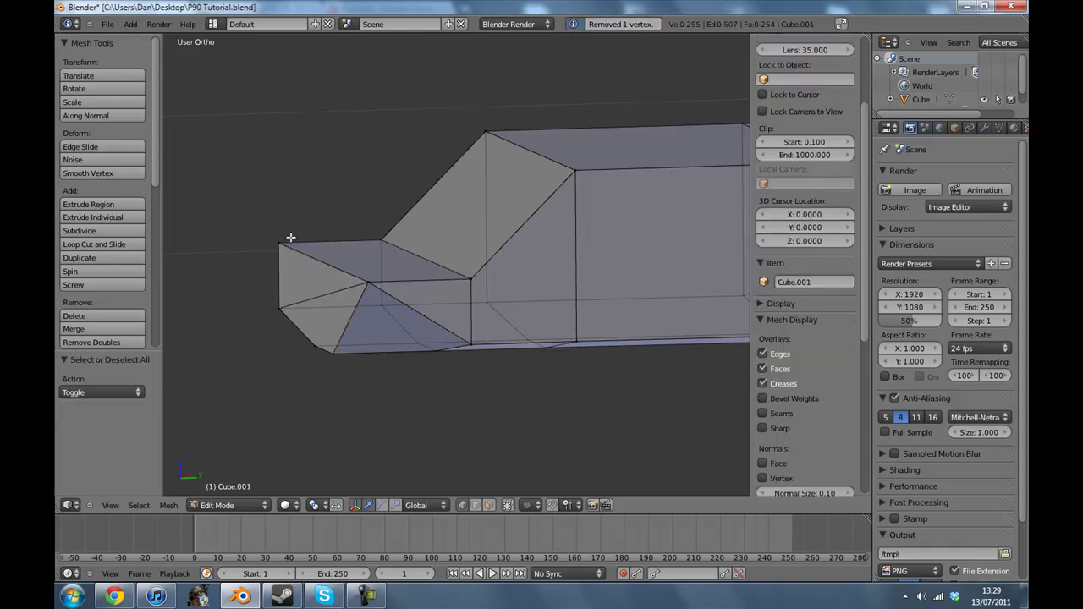
- Merge the tip's upper vertices into the lower vertices on both sides to form a pointed end
{"action": "right_click", "coordinate": [370, 280]}
{"action": "right_click", "coordinate": [369, 346], "text": "shift"}
{"action": "key", "text": "w"}
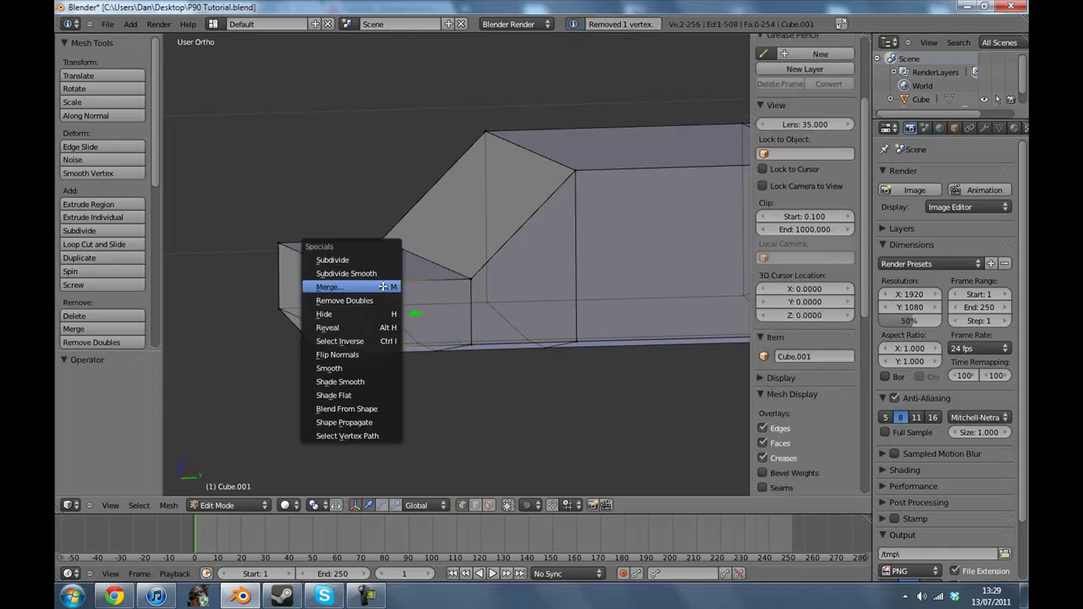
{"action": "left_click", "coordinate": [376, 282]}
{"action": "left_click", "coordinate": [381, 273]}
{"action": "right_click", "coordinate": [279, 244], "text": "shift"}
{"action": "key", "text": "w"}
{"action": "left_click", "coordinate": [292, 300]}
{"action": "left_click", "coordinate": [291, 300]}
{"action": "middle_click_drag", "start_coordinate": [292, 301], "coordinate": [604, 261]}
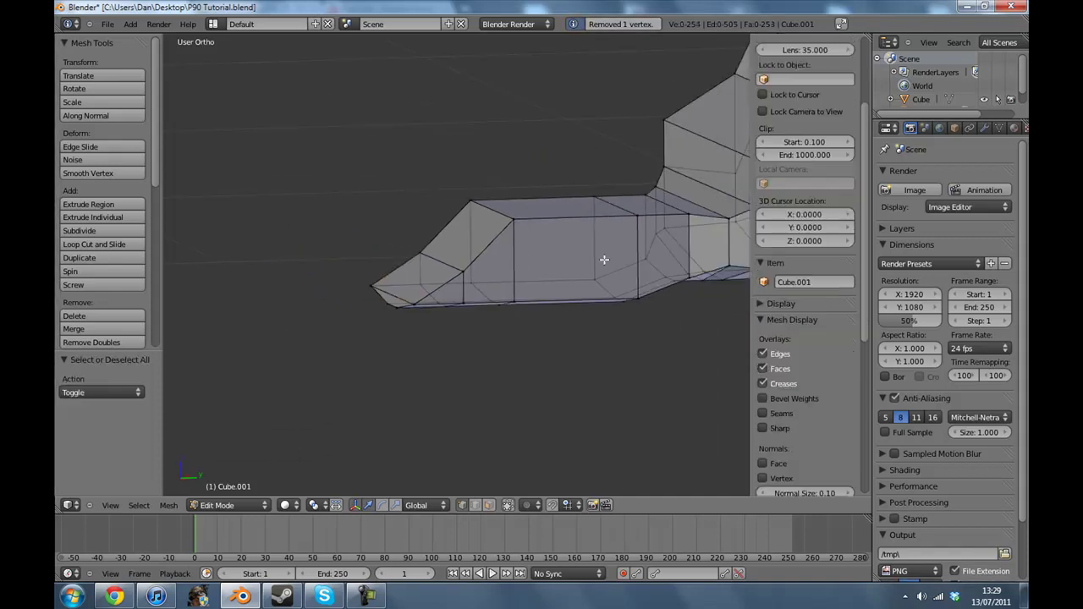
{"action": "key", "text": "Tab"}
{"action": "middle_click_drag", "start_coordinate": [534, 254], "coordinate": [257, 390]}
- In the right view, select the narrowed section's top and sloped front faces and extrude them about 0.034 outward
{"action": "left_click", "coordinate": [108, 505]}
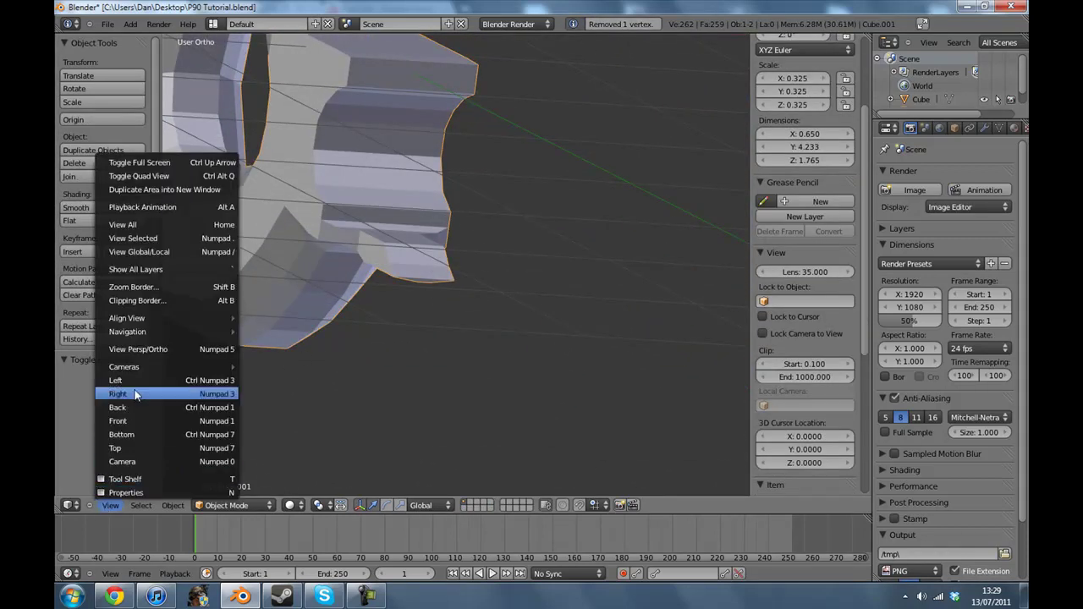
{"action": "left_click", "coordinate": [118, 393]}
{"action": "left_click", "coordinate": [101, 505]}
{"action": "left_click", "coordinate": [118, 407]}
{"action": "key", "text": "z"}
{"action": "scroll", "coordinate": [569, 334], "scroll_direction": "up", "scroll_amount": 5}
{"action": "key", "text": "z"}
{"action": "key", "text": "Tab"}
{"action": "key", "text": "a"}
{"action": "scroll", "coordinate": [569, 301], "scroll_direction": "up", "scroll_amount": 3}
{"action": "key", "text": "a"}
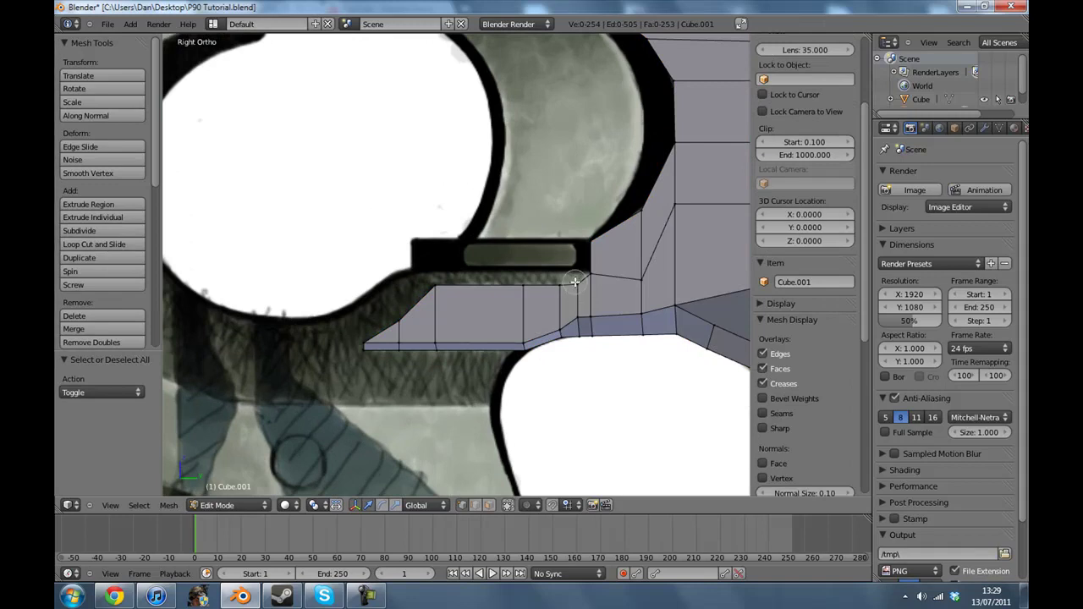
{"action": "mouse_move", "coordinate": [573, 283]}
{"action": "left_mouse_down"}
{"action": "mouse_move", "coordinate": [423, 288]}
{"action": "mouse_move", "coordinate": [370, 330]}
{"action": "left_mouse_up"}
{"action": "key", "text": "e"}
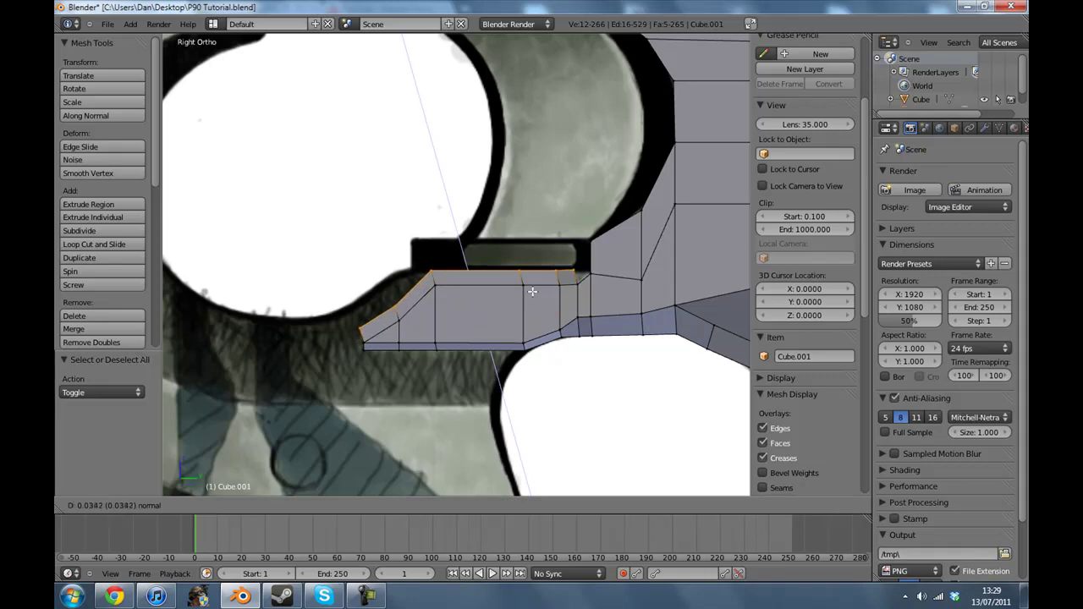
{"action": "left_click", "coordinate": [532, 291]}
- Scale the extruded top faces by 0.546 along X to form a bevelled ridge
{"action": "middle_click_drag", "start_coordinate": [532, 291], "coordinate": [593, 300]}
{"action": "key", "text": "s"}
{"action": "key", "text": "x"}
{"action": "left_click", "coordinate": [518, 294]}
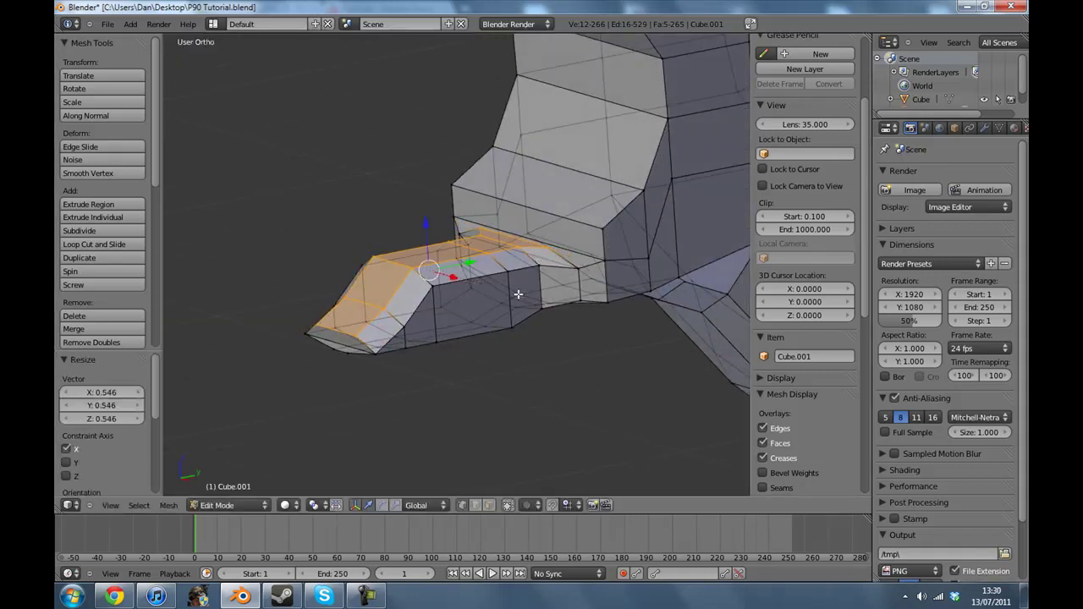
{"action": "key", "text": "Tab"}
{"action": "middle_click_drag", "start_coordinate": [517, 294], "coordinate": [265, 402]}
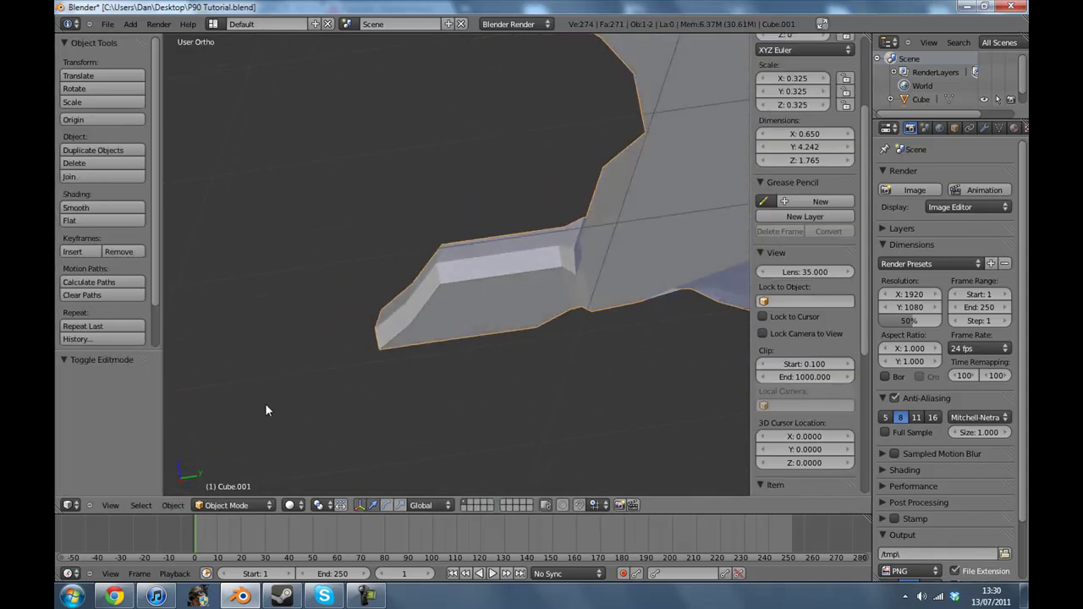
- In the right view, select the ridge's rear end vertices and extrude them backward along Y to meet the main body
{"action": "left_click", "coordinate": [110, 505]}
{"action": "left_click", "coordinate": [141, 395]}
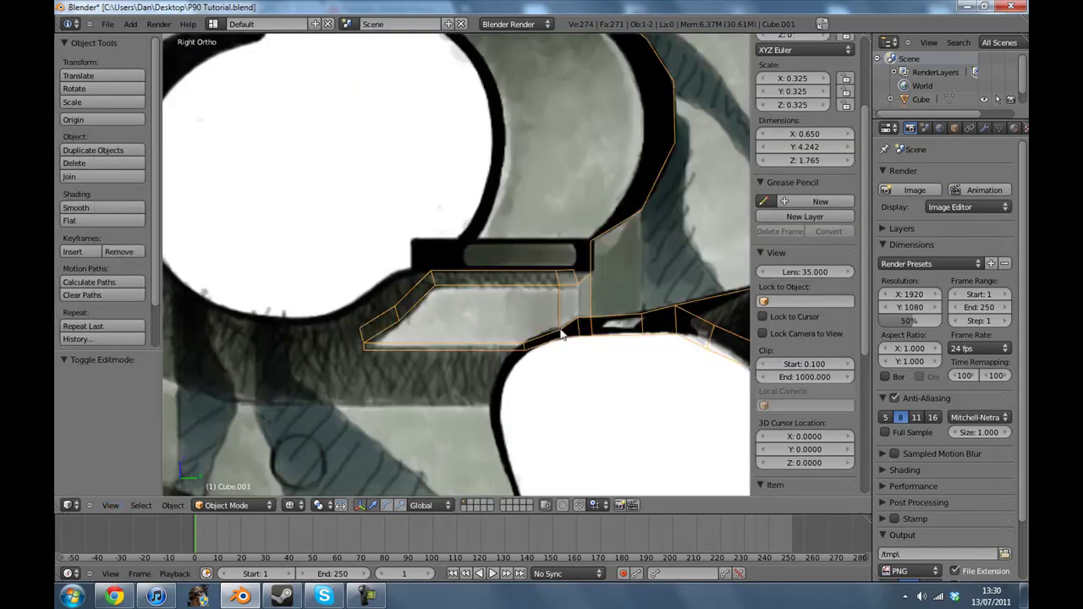
{"action": "middle_click_drag", "start_coordinate": [614, 331], "coordinate": [567, 336], "text": "shift"}
{"action": "key", "text": "Tab"}
{"action": "scroll", "coordinate": [566, 317], "scroll_direction": "up", "scroll_amount": 2}
{"action": "key", "text": "a"}
{"action": "key", "text": "c"}
{"action": "left_click", "coordinate": [558, 289]}
{"action": "key", "text": "e"}
{"action": "right_click", "coordinate": [585, 311]}
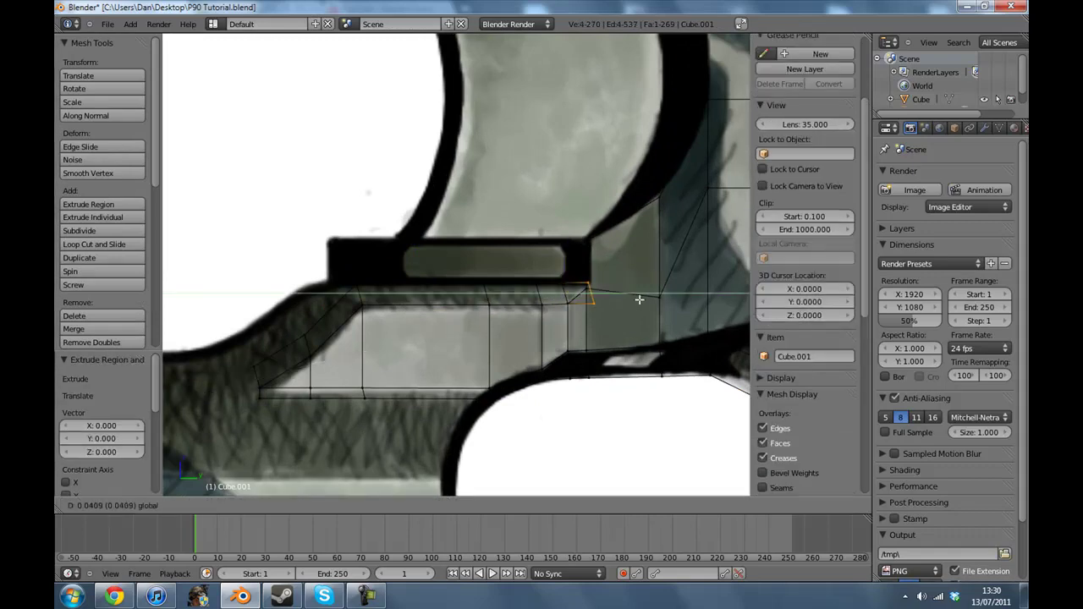
- Inspect the ridge and its joint with the body in solid shading, and compare the outline with the right-view reference
{"action": "key", "text": "Tab"}
{"action": "key", "text": "z"}
{"action": "mouse_move", "coordinate": [391, 307]}
{"action": "middle_mouse_down"}
{"action": "mouse_move", "coordinate": [507, 357]}
{"action": "mouse_move", "coordinate": [609, 375]}
{"action": "mouse_move", "coordinate": [635, 367]}
{"action": "mouse_move", "coordinate": [369, 316]}
{"action": "mouse_move", "coordinate": [599, 343]}
{"action": "mouse_move", "coordinate": [317, 410]}
{"action": "mouse_move", "coordinate": [375, 296]}
{"action": "mouse_move", "coordinate": [130, 444]}
{"action": "middle_mouse_up"}
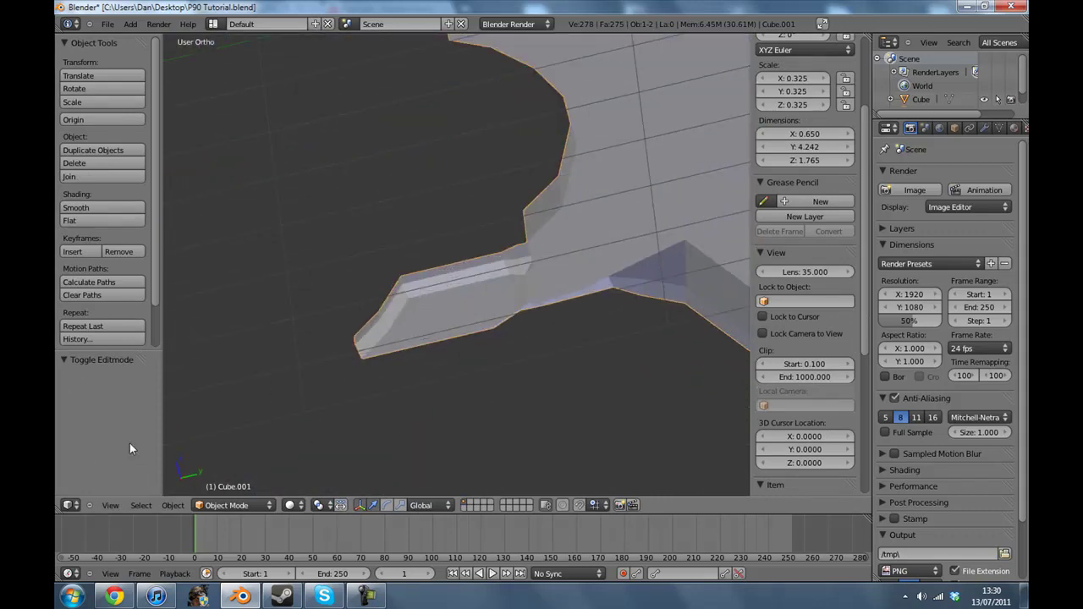
{"action": "left_click", "coordinate": [111, 505]}
{"action": "left_click", "coordinate": [135, 393]}
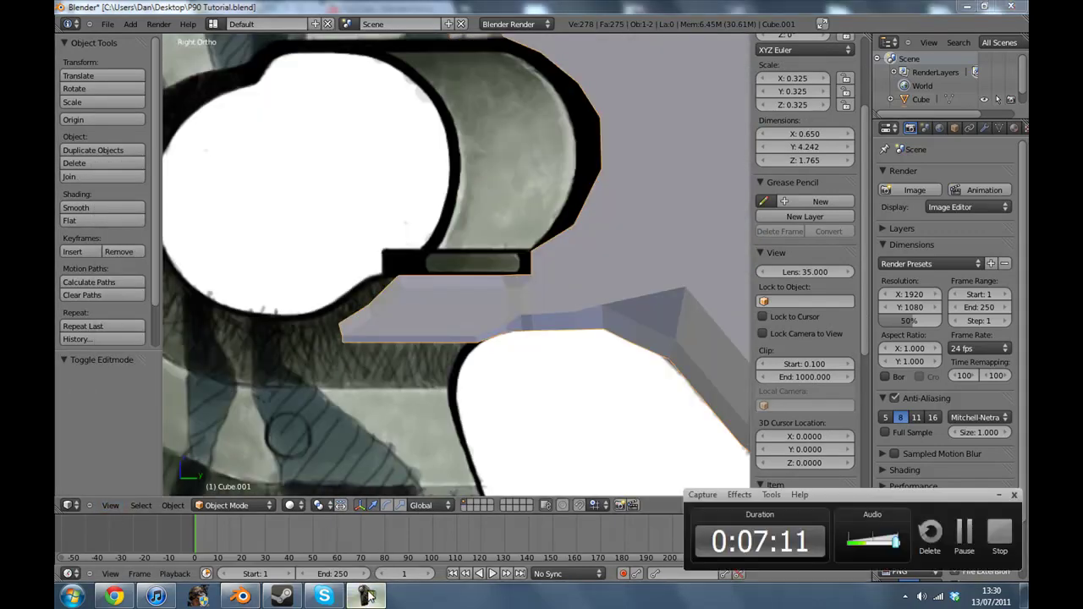
{"action": "scroll", "coordinate": [455, 221], "scroll_direction": "down", "scroll_amount": 5}
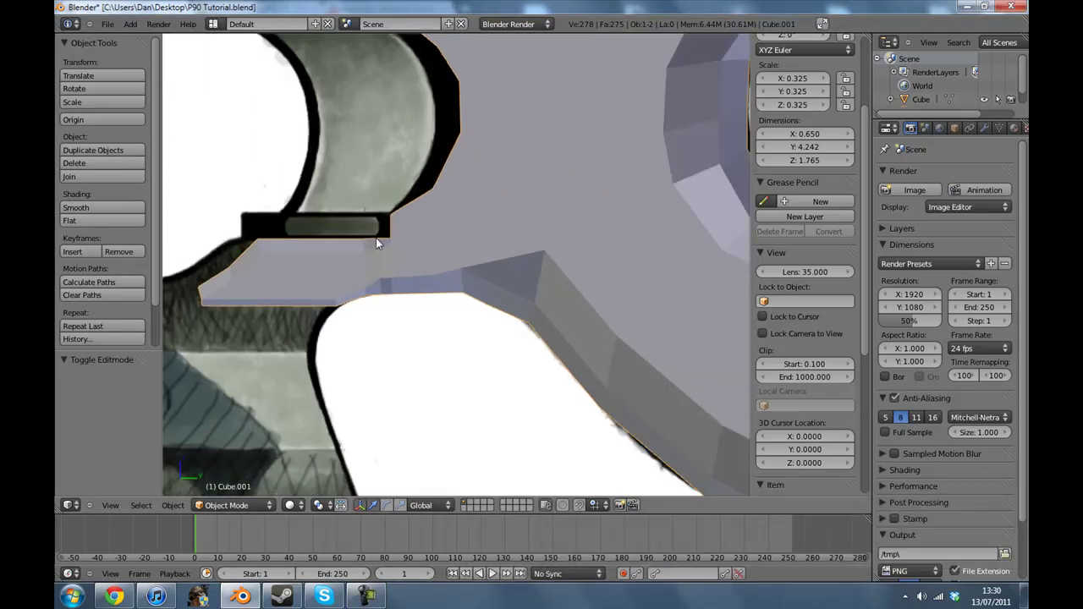
{"action": "scroll", "coordinate": [440, 291], "scroll_direction": "up", "scroll_amount": 6}
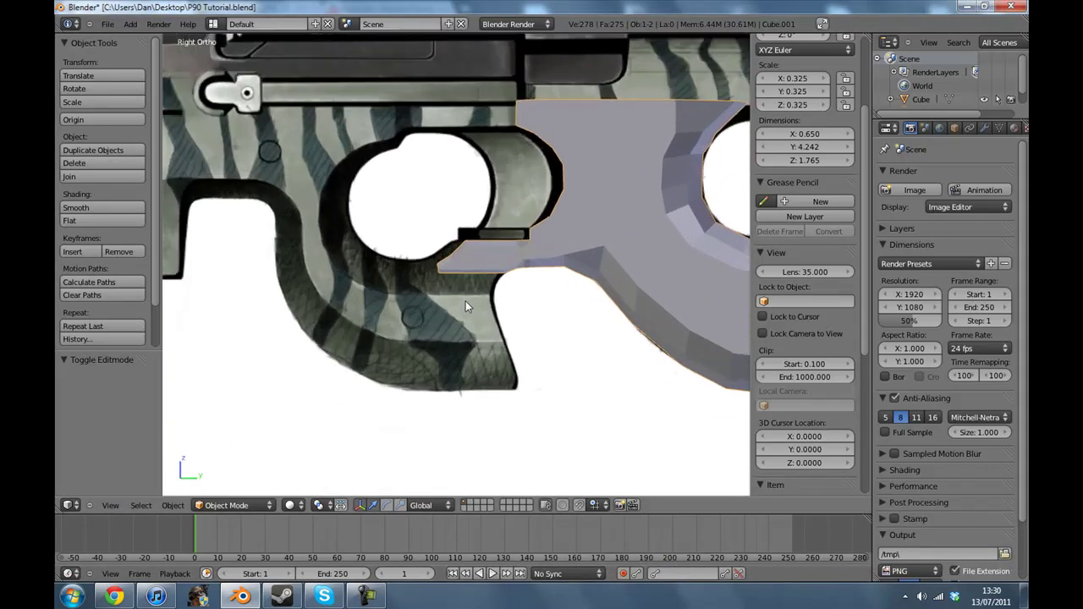
- Select the narrowed panel's sloped front vertices in the right view and extrude them up toward the trigger hole's outline
{"action": "key", "text": "Tab"}
{"action": "key", "text": "a"}
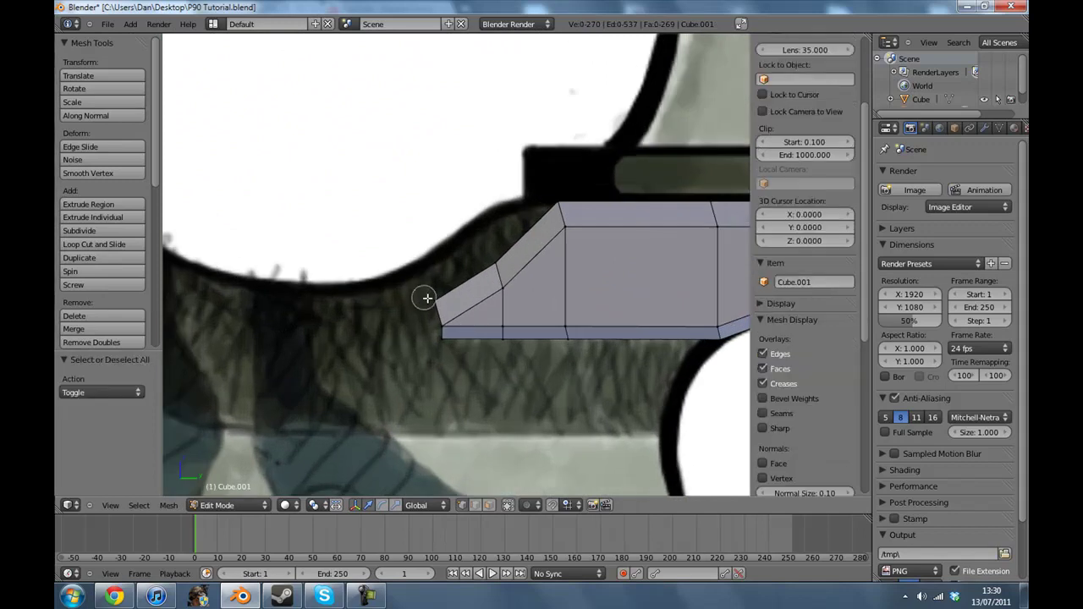
{"action": "right_click", "coordinate": [429, 298]}
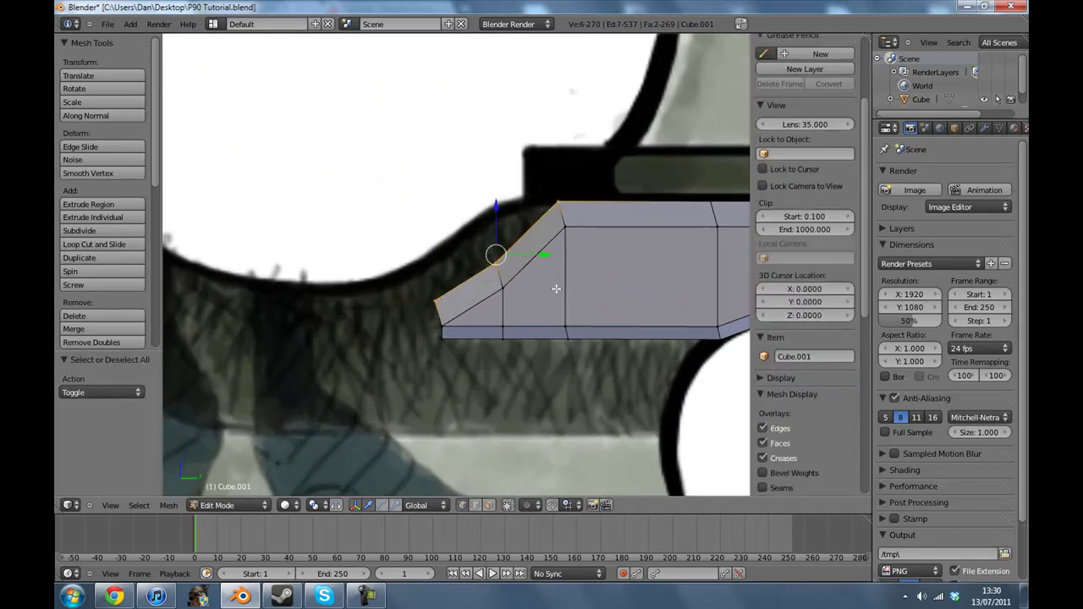
{"action": "key", "text": "e"}
{"action": "left_click", "coordinate": [478, 239]}
{"action": "key", "text": "a"}
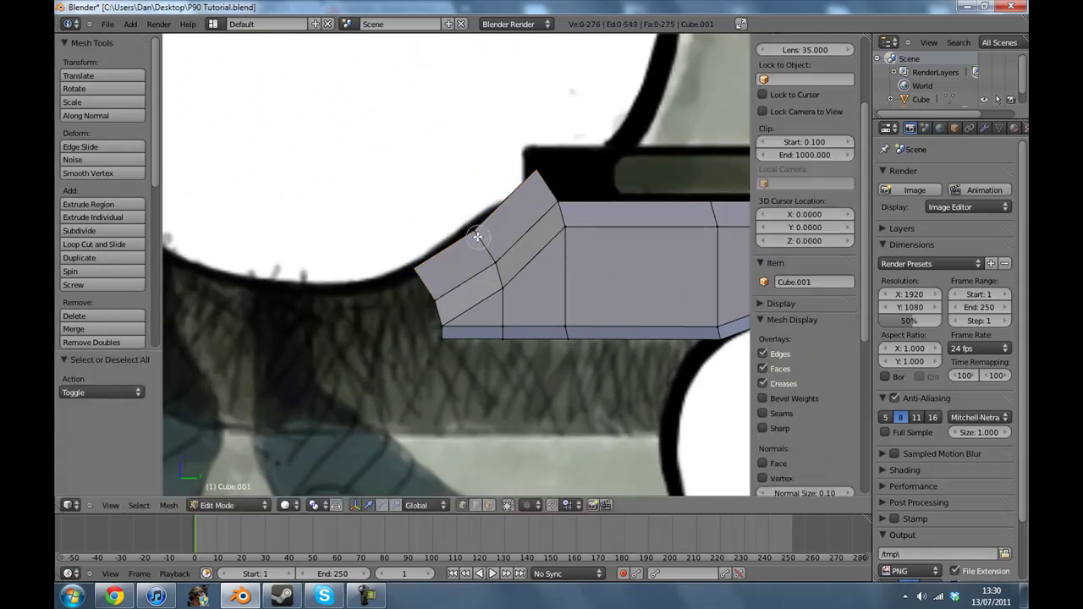
- Fit the extruded vertices to the trigger hole's outline, moving the rear pair -0.0445 in Y and -0.048 in Z
{"action": "left_click", "coordinate": [477, 236]}
{"action": "right_click", "coordinate": [477, 236]}
{"action": "key", "text": "g"}
{"action": "left_click", "coordinate": [467, 229]}
{"action": "key", "text": "a"}
{"action": "key", "text": "c"}
{"action": "left_click", "coordinate": [530, 174]}
{"action": "key", "text": "g"}
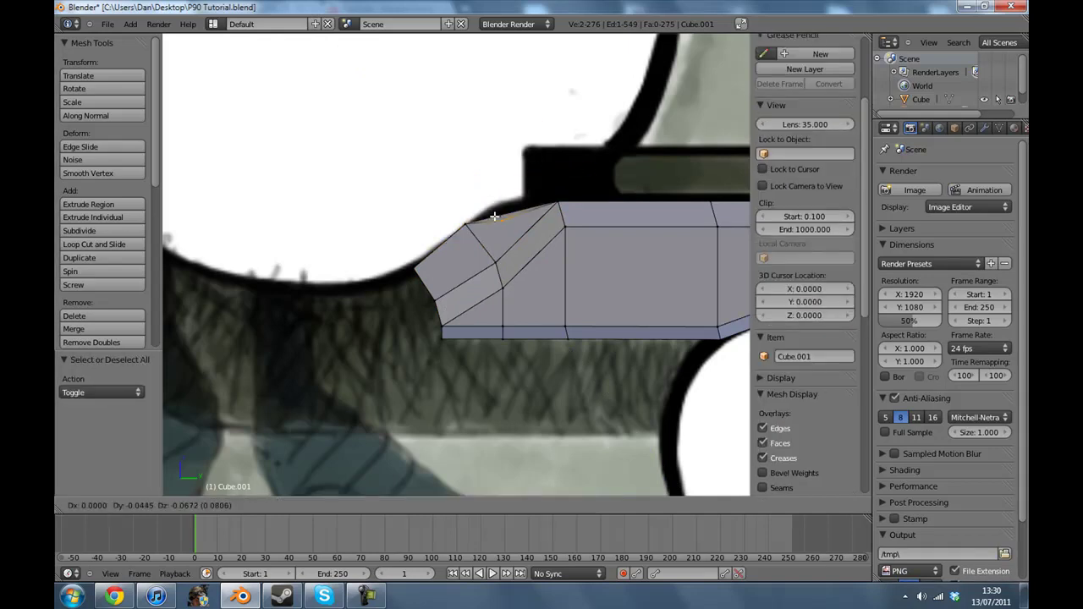
{"action": "left_click", "coordinate": [495, 209]}
- Scale all six extruded front vertices by about 0.34 along X, then return the object to the right view
{"action": "key", "text": "c"}
{"action": "left_click", "coordinate": [461, 226]}
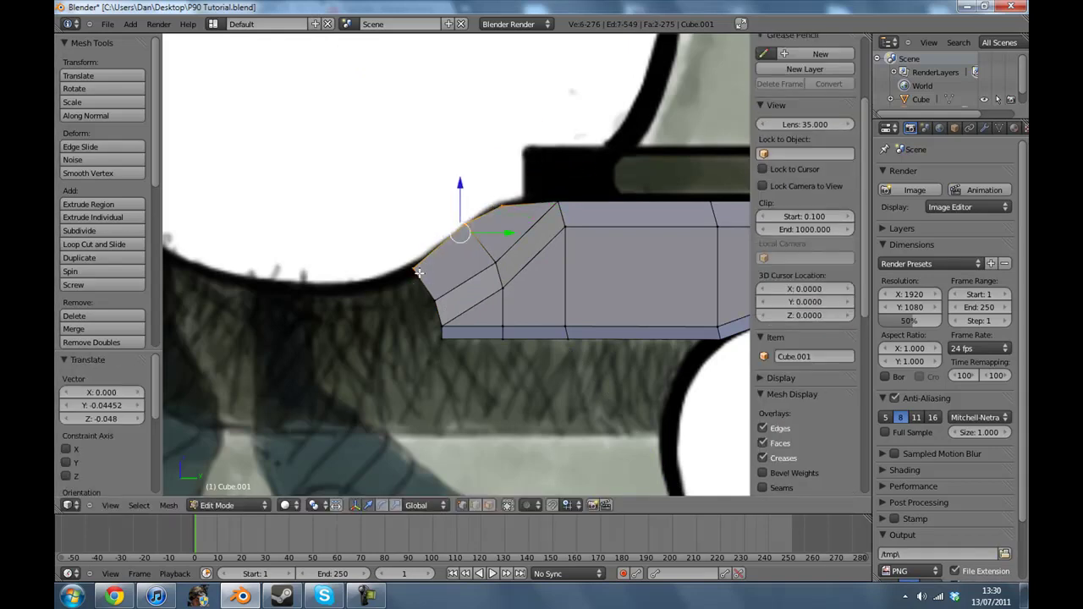
{"action": "middle_click_drag", "start_coordinate": [425, 263], "coordinate": [626, 284]}
{"action": "key", "text": "s"}
{"action": "key", "text": "x"}
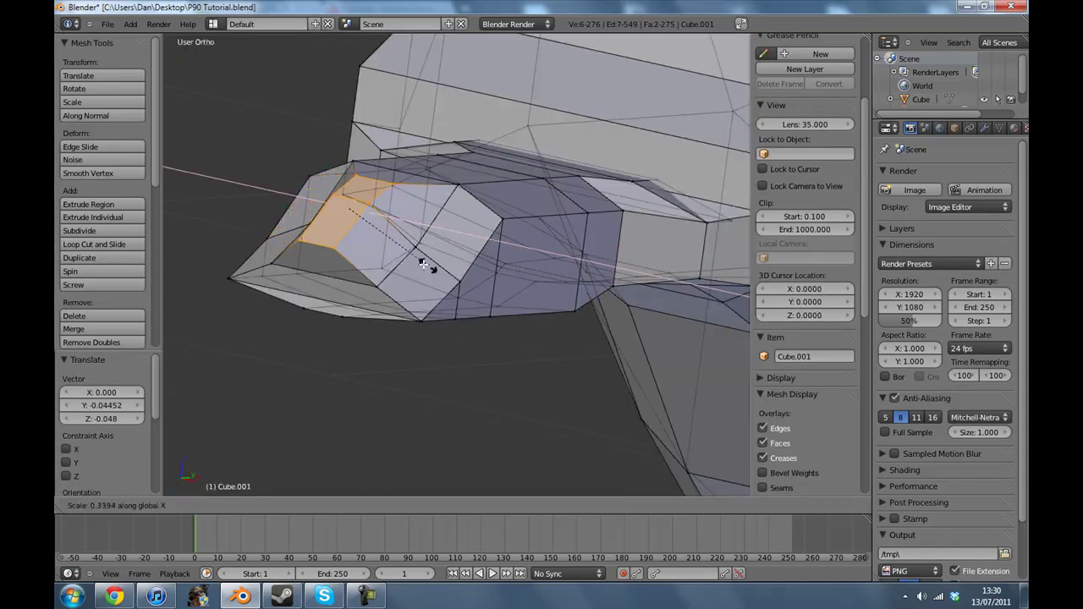
{"action": "left_click", "coordinate": [423, 265]}
{"action": "key", "text": "Tab"}
{"action": "middle_click_drag", "start_coordinate": [423, 265], "coordinate": [378, 255]}
{"action": "left_click", "coordinate": [110, 505]}
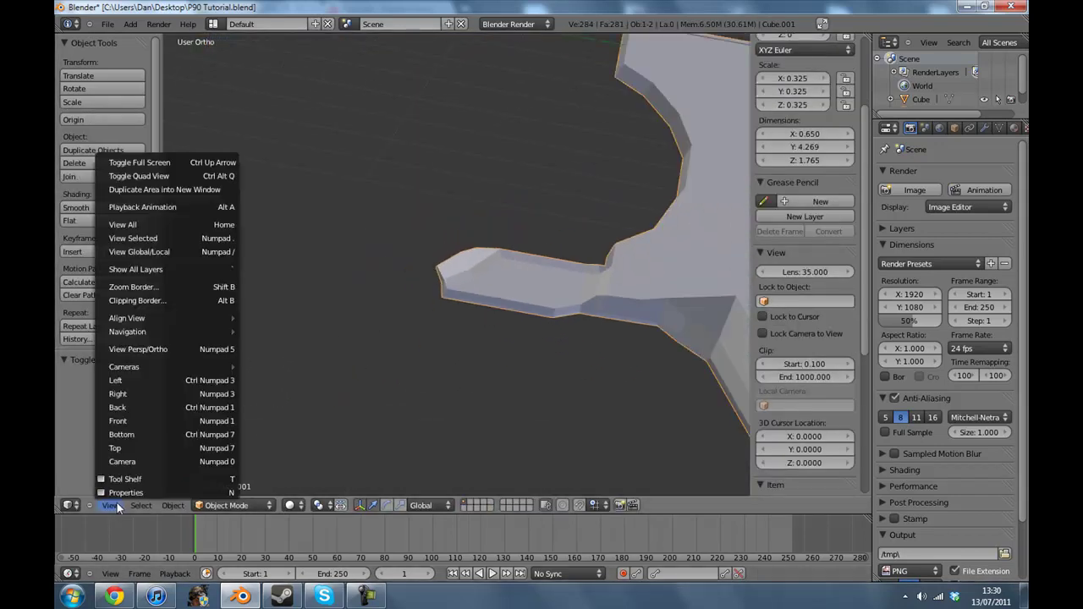
{"action": "left_click", "coordinate": [127, 394]}
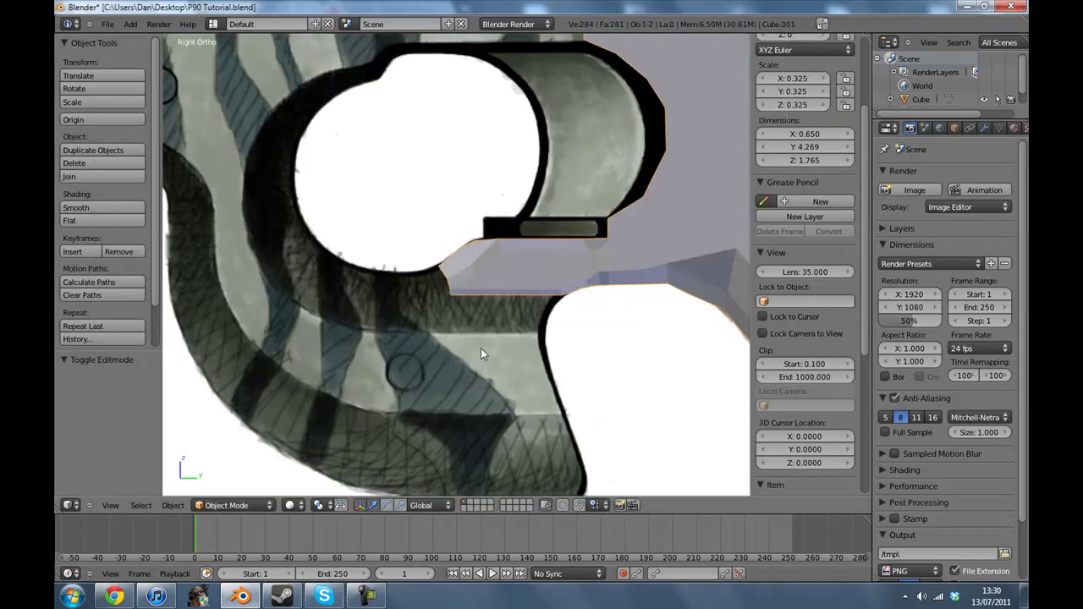
- Extrude the panel's front tip forward and down along the trigger hole's lower outline
{"action": "scroll", "coordinate": [468, 306], "scroll_direction": "up", "scroll_amount": 3}
{"action": "key", "text": "Tab"}
{"action": "left_click", "coordinate": [424, 271]}
{"action": "right_click", "coordinate": [424, 271]}
{"action": "left_click", "coordinate": [448, 313]}
{"action": "key", "text": "g"}
{"action": "left_click", "coordinate": [445, 320]}
{"action": "key", "text": "Tab"}
{"action": "scroll", "coordinate": [458, 330], "scroll_direction": "down", "scroll_amount": 3}
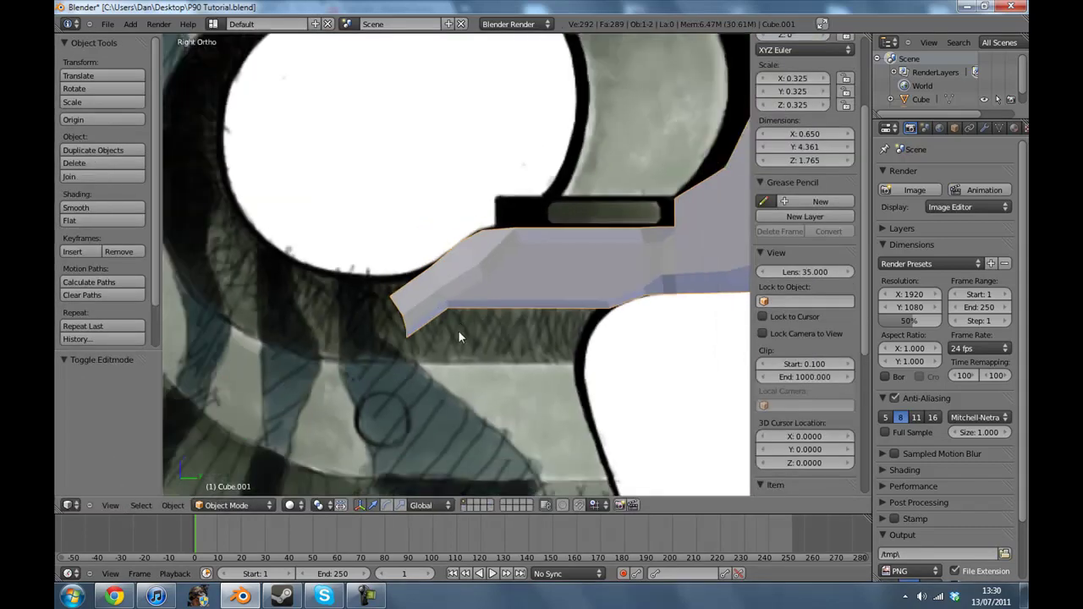
- Duplicate the separate cube above the gun and place the copy over the lower part of the front grip
{"action": "key", "text": "z"}
{"action": "key", "text": "z"}
{"action": "scroll", "coordinate": [456, 299], "scroll_direction": "down", "scroll_amount": 1}
{"action": "key", "text": "a"}
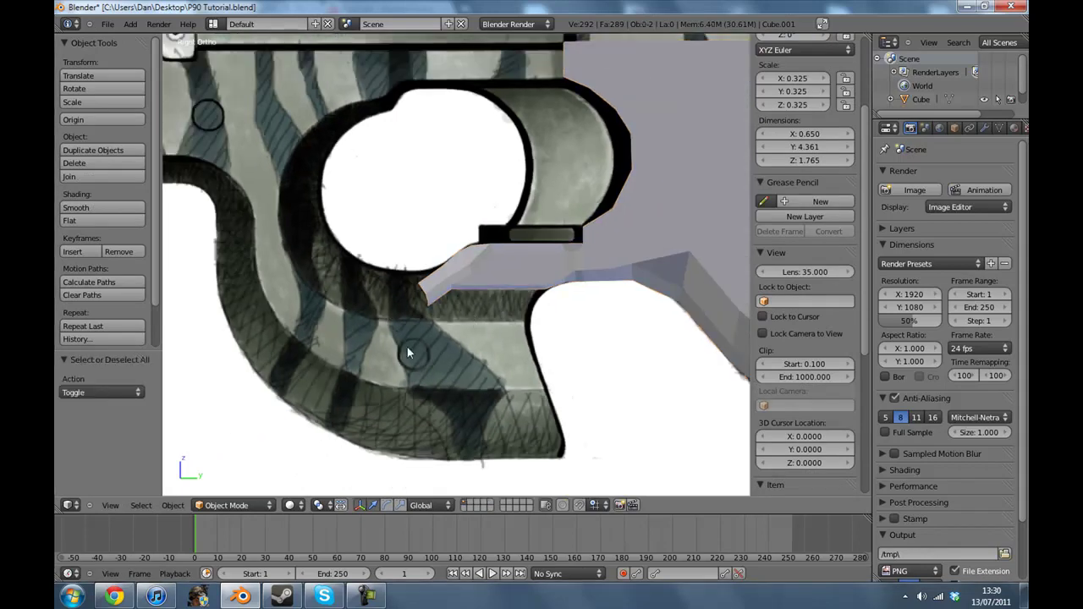
{"action": "scroll", "coordinate": [472, 323], "scroll_direction": "down", "scroll_amount": 3}
{"action": "scroll", "coordinate": [379, 309], "scroll_direction": "down", "scroll_amount": 3}
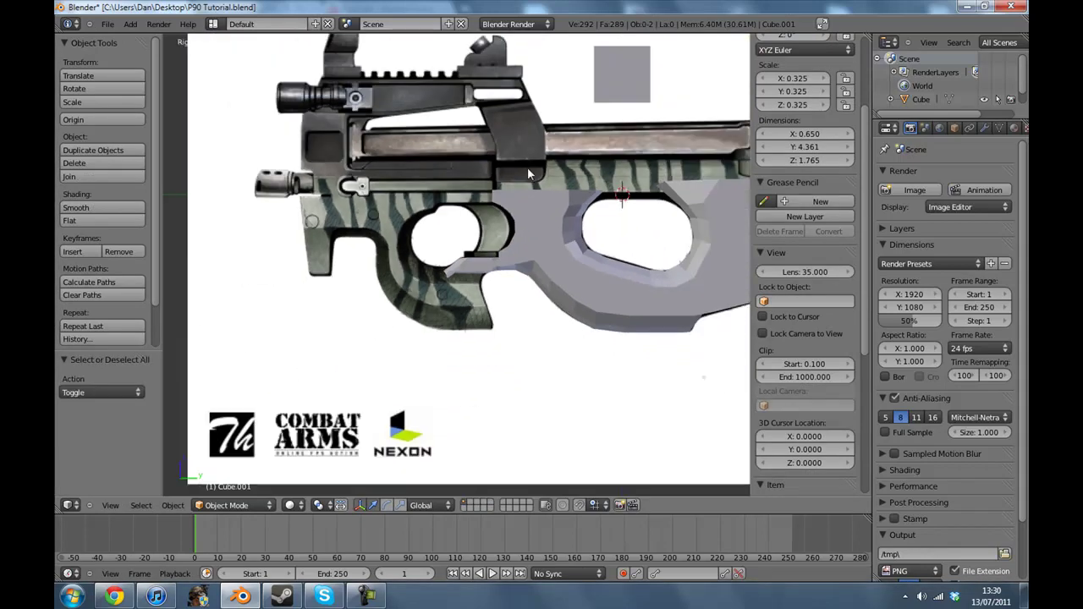
{"action": "right_click", "coordinate": [631, 103]}
{"action": "key", "text": "shift+d"}
{"action": "left_click", "coordinate": [533, 319]}
{"action": "scroll", "coordinate": [627, 322], "scroll_direction": "up", "scroll_amount": 3}
{"action": "scroll", "coordinate": [626, 323], "scroll_direction": "up", "scroll_amount": 2}
- Scale the copied cube down and position it within the pale striped band of the lower front grip
{"action": "key", "text": "s"}
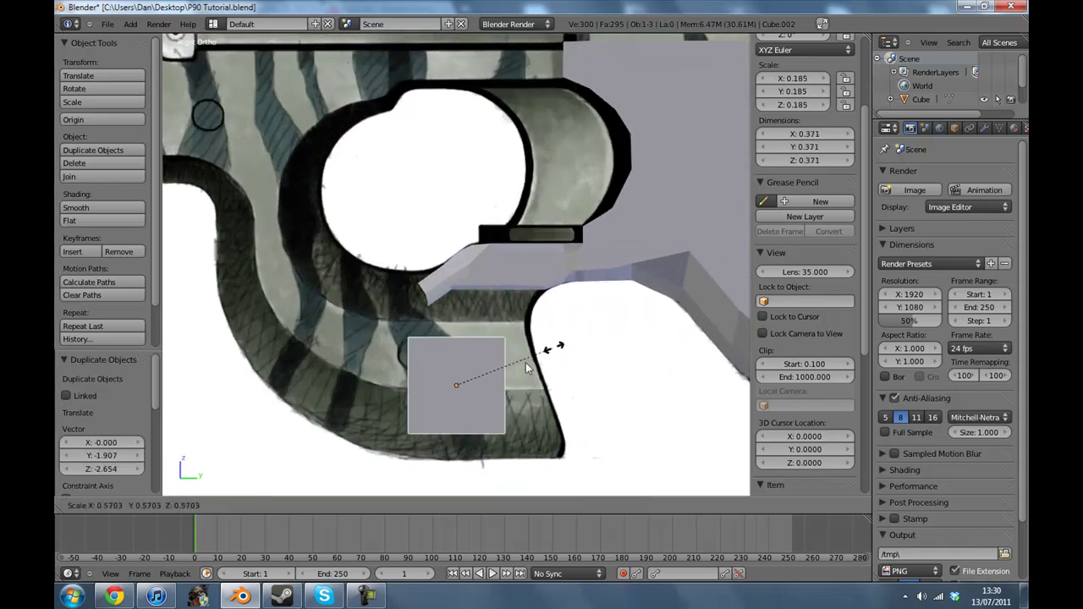
{"action": "left_click", "coordinate": [513, 364]}
{"action": "key", "text": "g"}
{"action": "left_click", "coordinate": [521, 339]}
{"action": "key", "text": "s"}
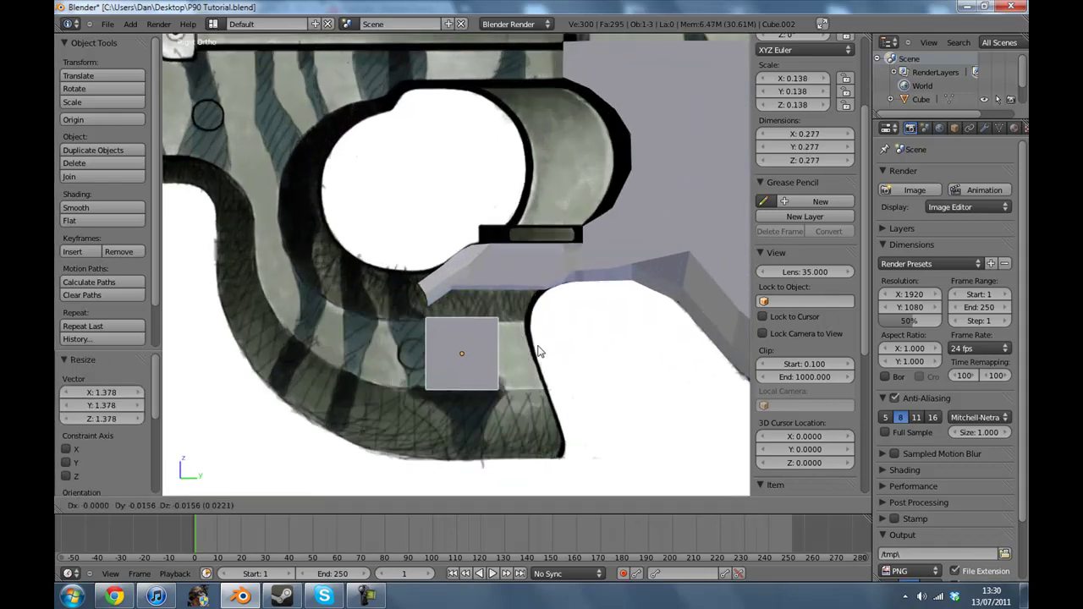
{"action": "left_click", "coordinate": [530, 354]}
- Move the cube's rear vertices to fill the pale band and follow the slanted rear edge of the grip
{"action": "key", "text": "Tab"}
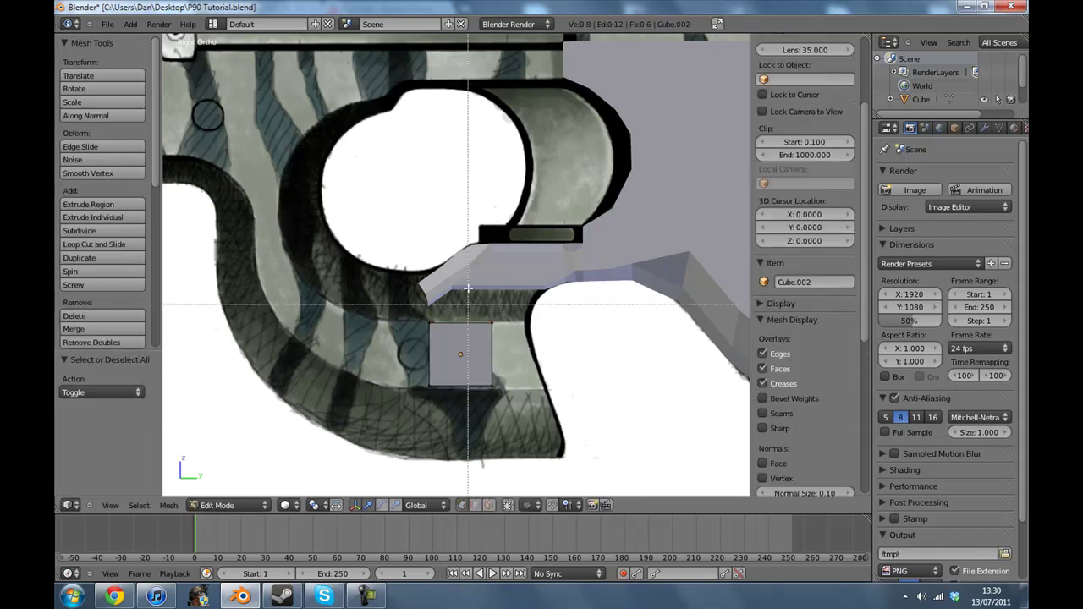
{"action": "left_click_drag", "start_coordinate": [544, 354], "coordinate": [575, 357]}
{"action": "key", "text": "a"}
{"action": "key", "text": "b"}
{"action": "left_click_drag", "start_coordinate": [511, 375], "coordinate": [591, 394]}
{"action": "key", "text": "a"}
{"action": "key", "text": "b"}
{"action": "left_click_drag", "start_coordinate": [433, 350], "coordinate": [561, 428]}
{"action": "key", "text": "b"}
{"action": "left_click_drag", "start_coordinate": [417, 377], "coordinate": [515, 431]}
{"action": "left_click_drag", "start_coordinate": [488, 346], "coordinate": [488, 353]}
{"action": "key", "text": "a"}
- Select the cube's front vertices and extrude them about -0.227 along Y into the grip's band
{"action": "key", "text": "b"}
{"action": "left_click_drag", "start_coordinate": [412, 291], "coordinate": [462, 429]}
{"action": "middle_click_drag", "start_coordinate": [565, 360], "coordinate": [667, 370], "text": "shift"}
{"action": "key", "text": "e"}
{"action": "left_click", "coordinate": [586, 365]}
{"action": "key", "text": "g"}
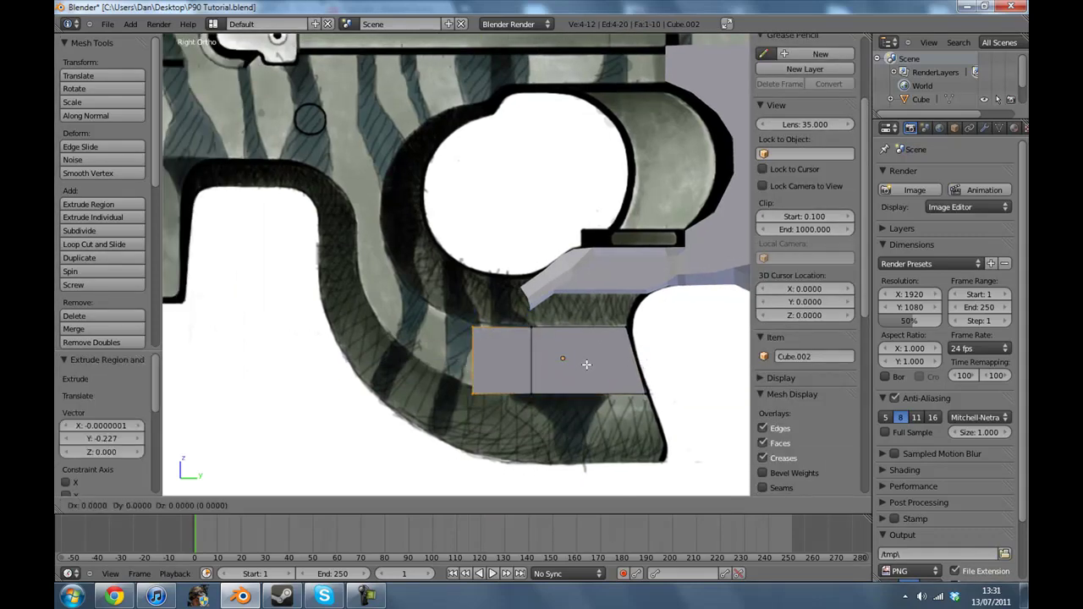
{"action": "left_click", "coordinate": [587, 362]}
- Scale the extruded front end by 0.908 along Z and move it about 0.0026 in Z
{"action": "key", "text": "s"}
{"action": "key", "text": "z"}
{"action": "left_click", "coordinate": [557, 278]}
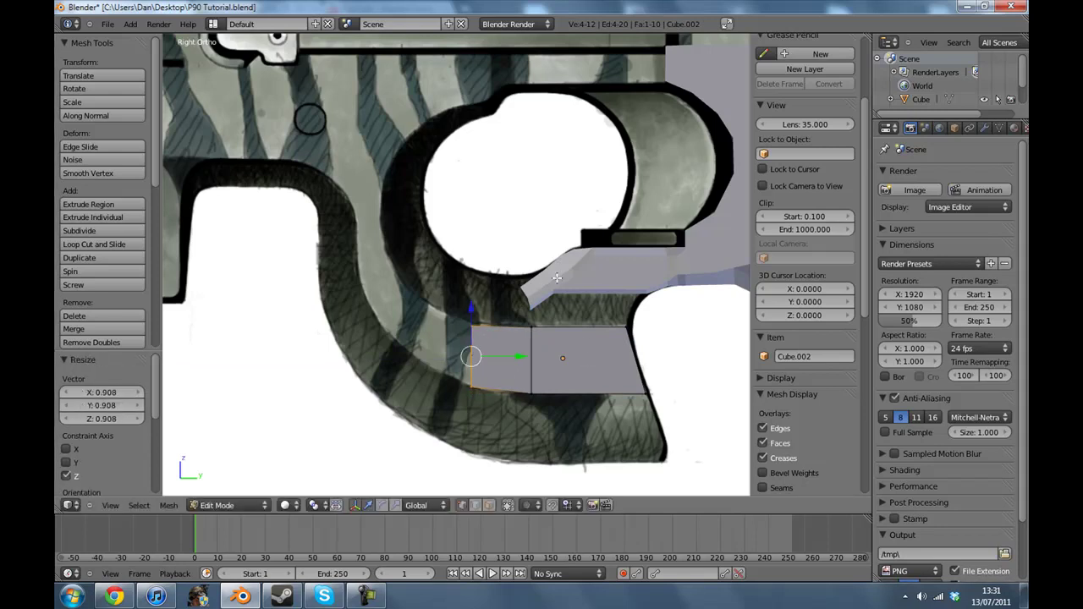
{"action": "key", "text": "g"}
{"action": "key", "text": "z"}
{"action": "left_click", "coordinate": [567, 358]}
{"action": "key", "text": "s"}
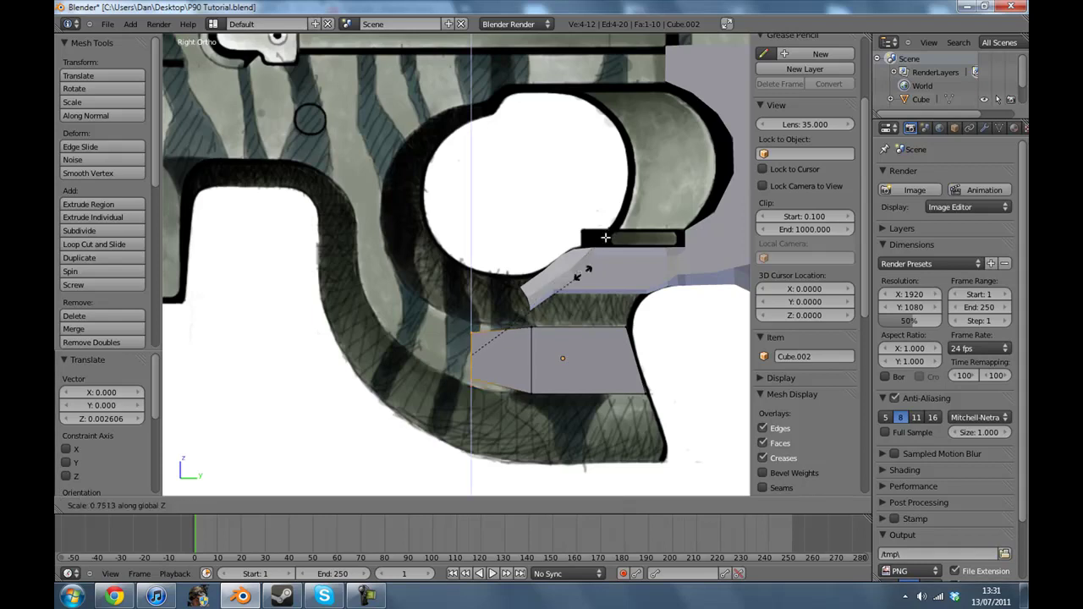
{"action": "key", "text": "g"}
{"action": "right_click", "coordinate": [615, 291]}
{"action": "key", "text": "a"}
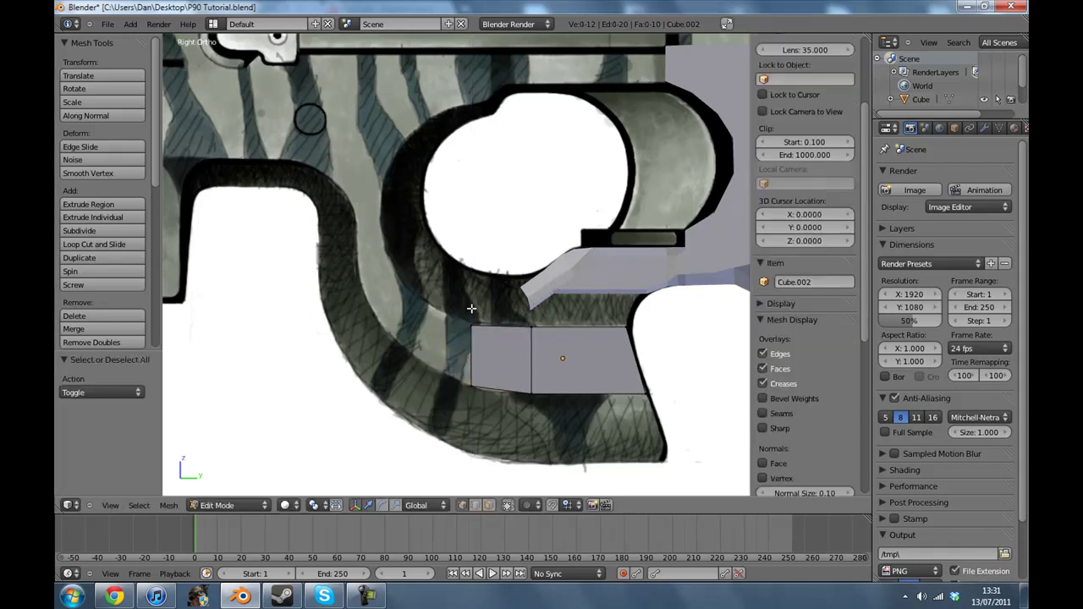
{"action": "right_click", "coordinate": [480, 368]}
{"action": "key", "text": "s"}
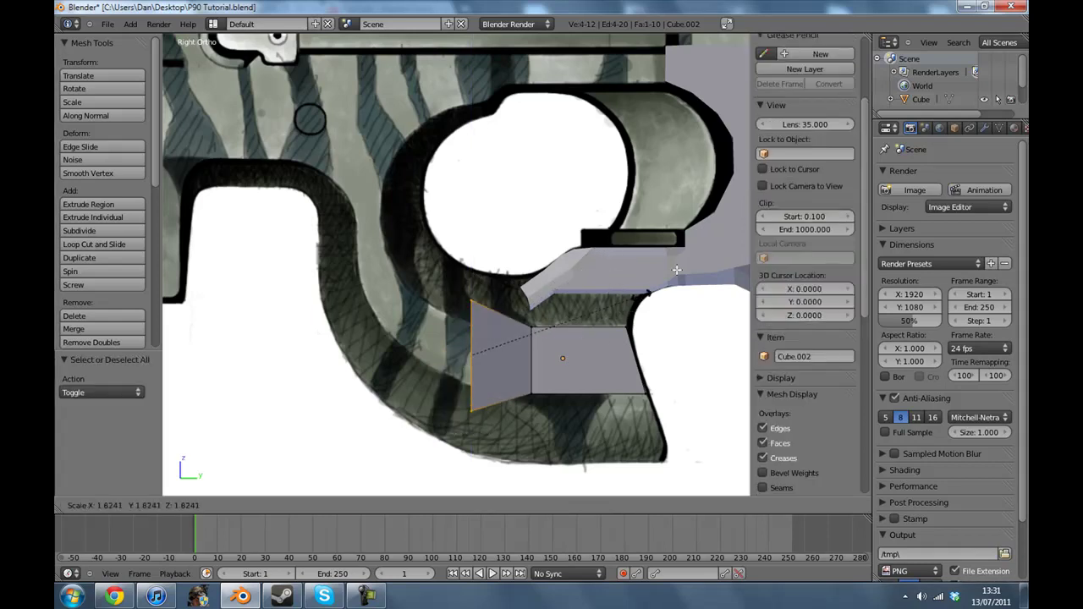
{"action": "right_click", "coordinate": [679, 220]}
- Extrude the front end another -0.176 along Y and move it -0.0217 in Y and 0.111 in Z
{"action": "scroll", "coordinate": [567, 366], "scroll_direction": "up", "scroll_amount": 1}
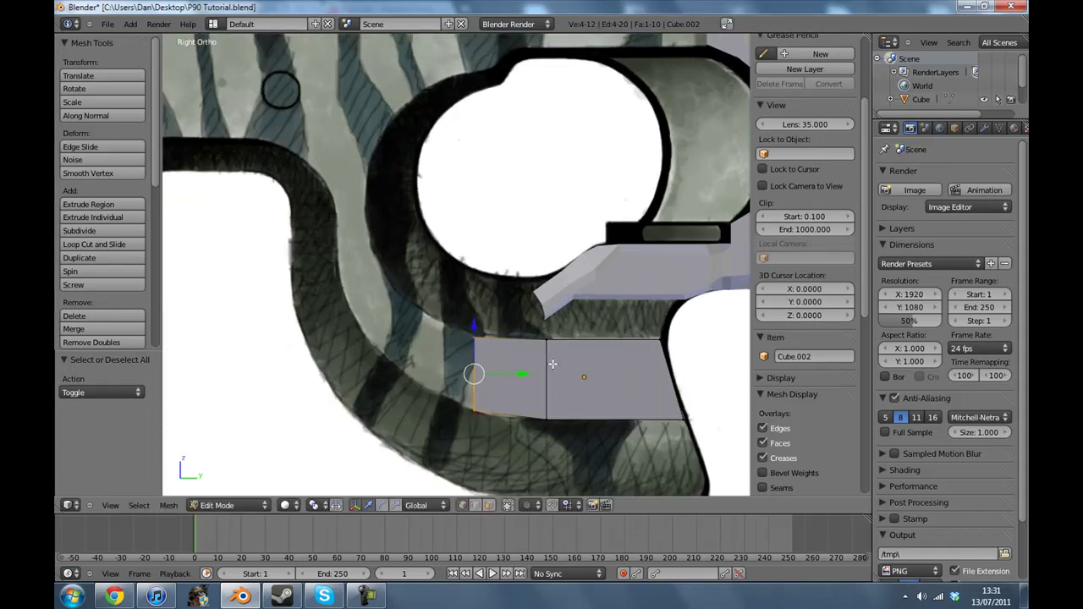
{"action": "key", "text": "e"}
{"action": "left_click", "coordinate": [547, 391]}
{"action": "key", "text": "g"}
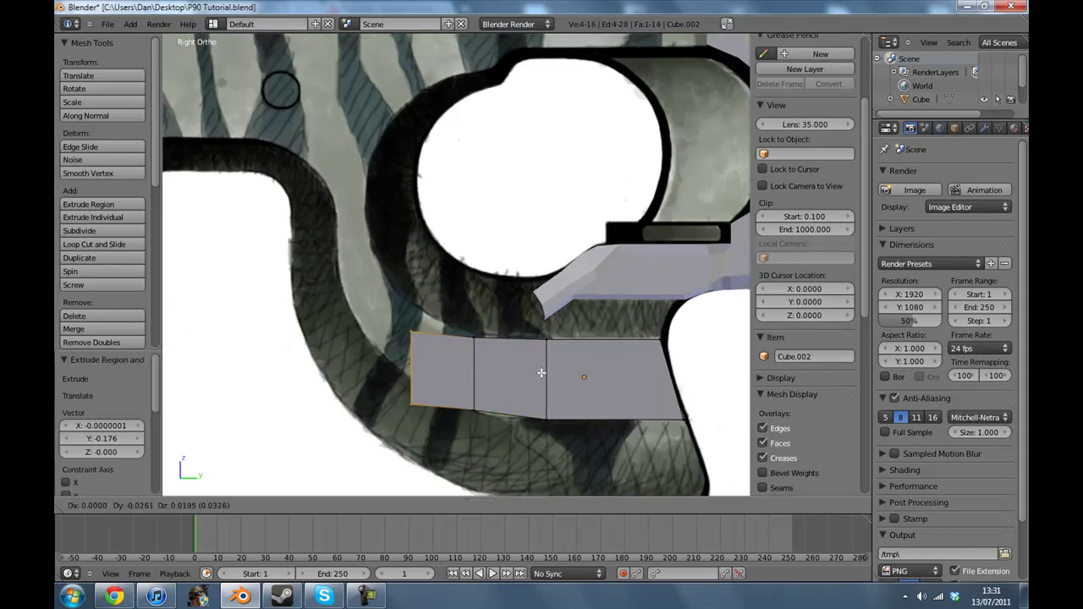
{"action": "left_click", "coordinate": [545, 355]}
- Rotate the new front end 34.397° about X, scale it down along Z, and rotate it back by 3.777°
{"action": "key", "text": "r"}
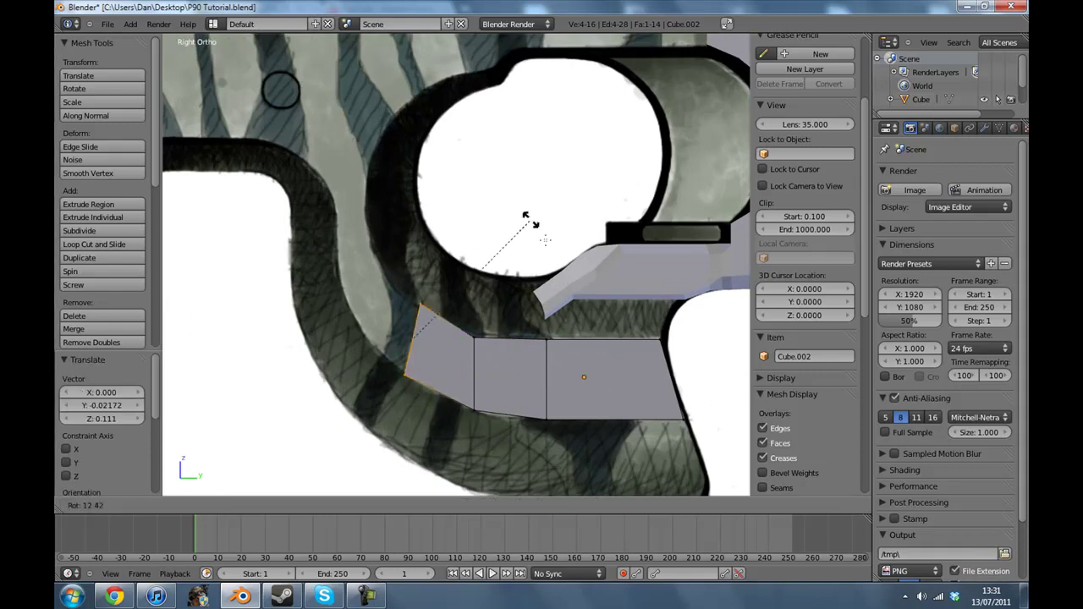
{"action": "left_click", "coordinate": [572, 273]}
{"action": "key", "text": "s"}
{"action": "key", "text": "z"}
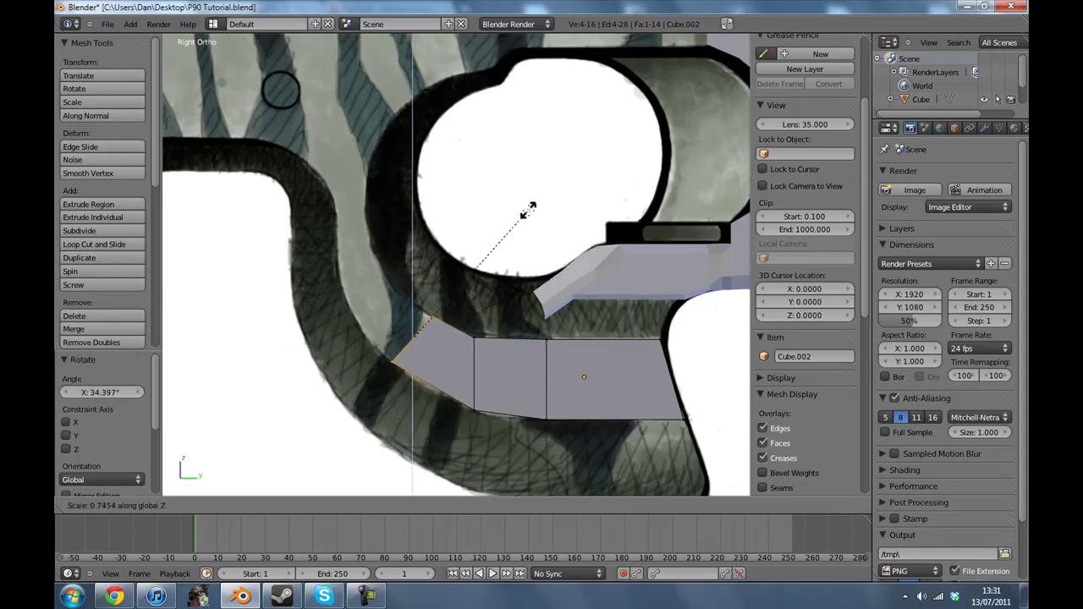
{"action": "left_click", "coordinate": [528, 209]}
{"action": "key", "text": "r"}
{"action": "left_click", "coordinate": [562, 338]}
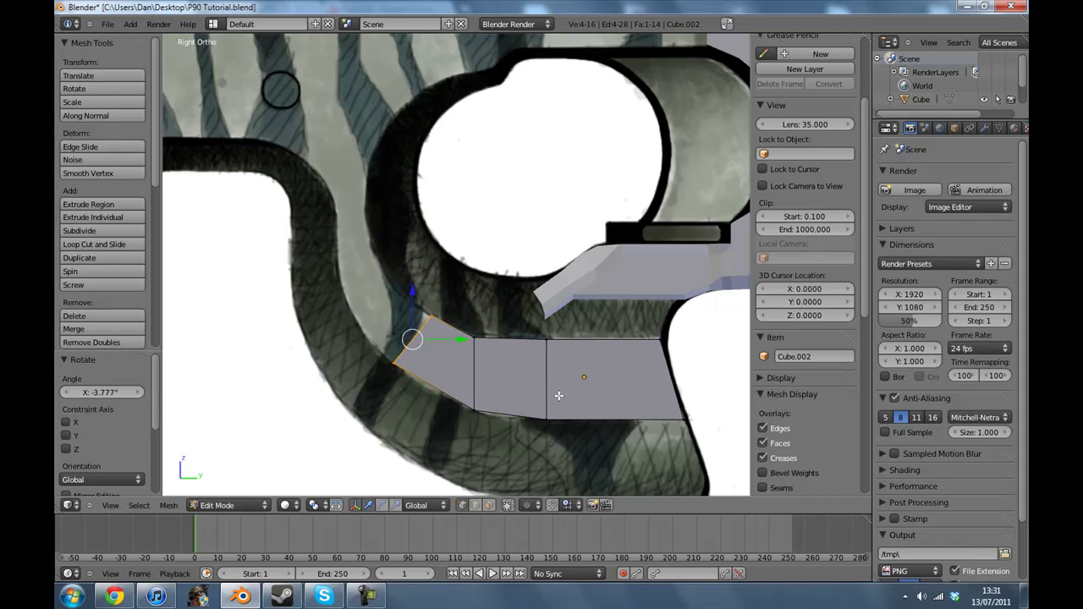
- Extrude the front end -0.146 in Y and 0.117 in Z, then shift its inner vertices onto the curved band
{"action": "key", "text": "e"}
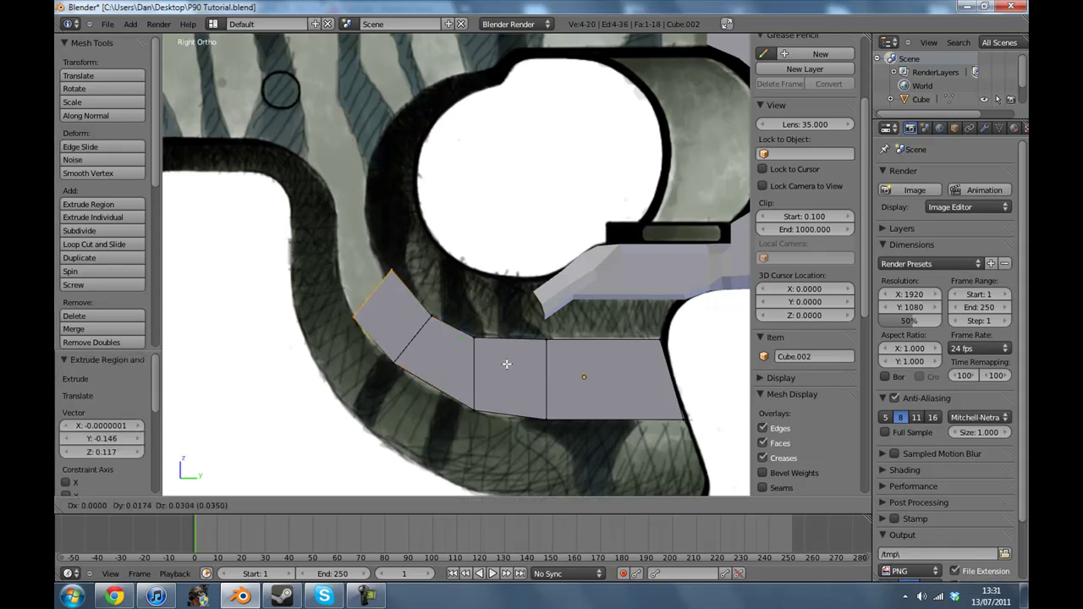
{"action": "left_click", "coordinate": [507, 364]}
{"action": "key", "text": "a"}
{"action": "right_click", "coordinate": [392, 270]}
{"action": "key", "text": "g"}
{"action": "left_click", "coordinate": [387, 275]}
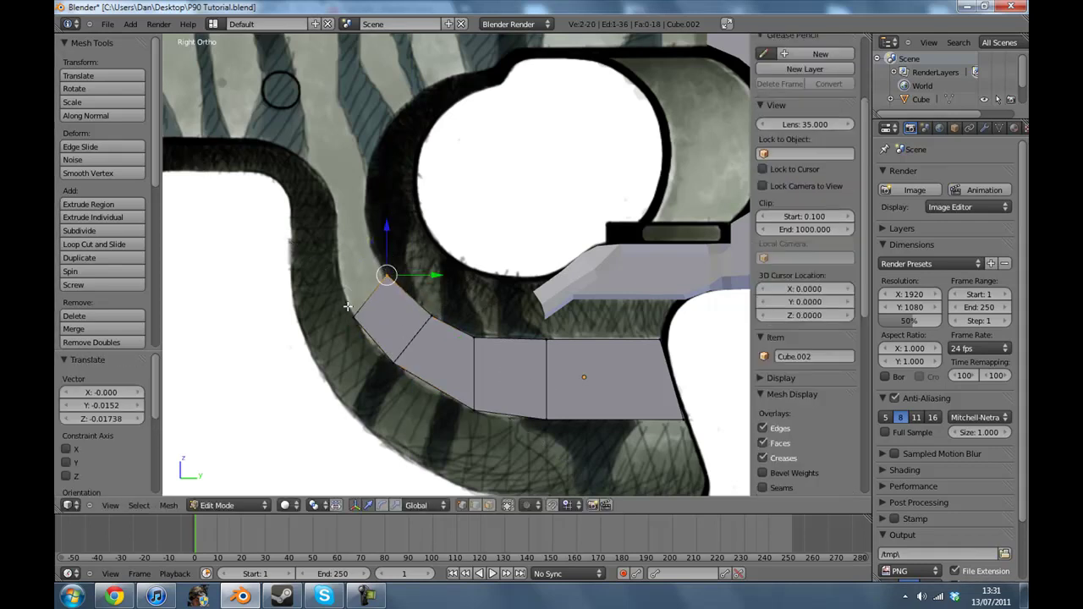
- Extrude the front end up the grip's curve and reposition its inner and outer vertices to make the end horizontal
{"action": "right_click", "coordinate": [350, 310], "text": "shift"}
{"action": "middle_click_drag", "start_coordinate": [424, 305], "coordinate": [498, 361], "text": "shift"}
{"action": "key", "text": "e"}
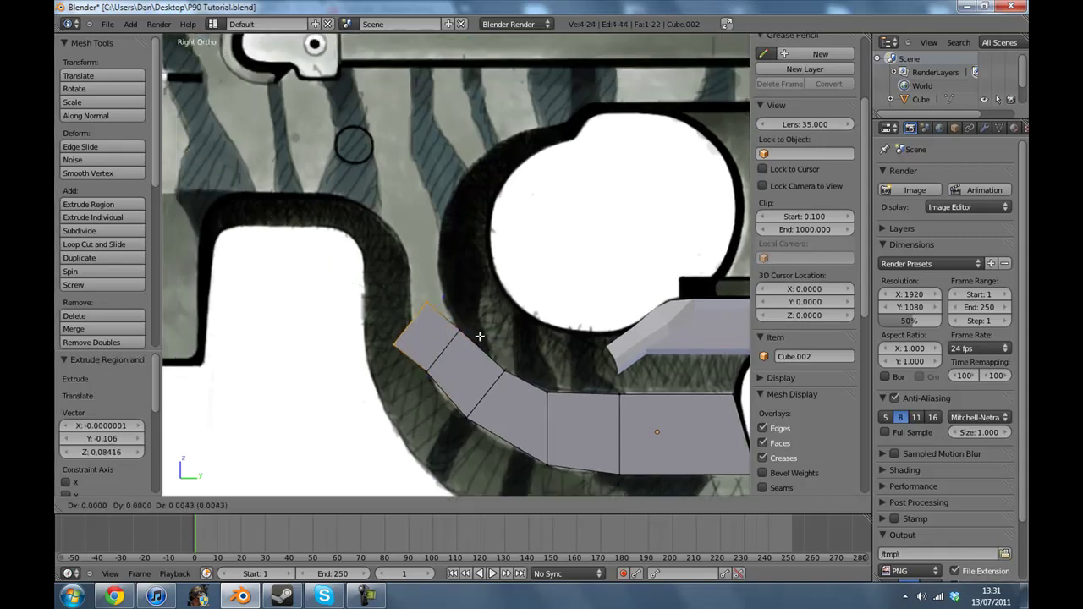
{"action": "left_click", "coordinate": [484, 332]}
{"action": "key", "text": "a"}
{"action": "right_click", "coordinate": [408, 324]}
{"action": "key", "text": "g"}
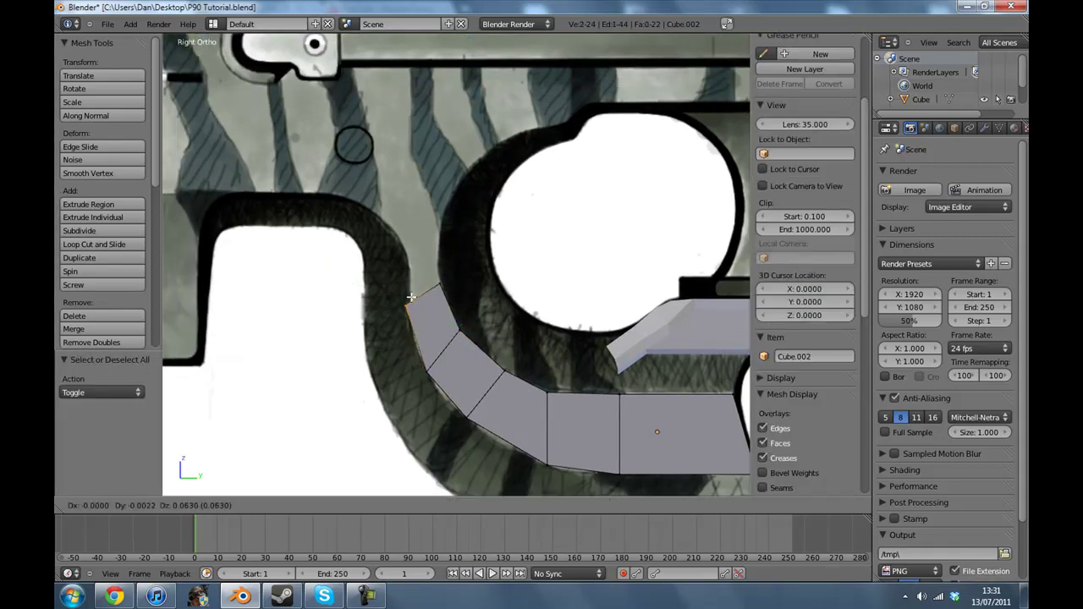
{"action": "left_click", "coordinate": [413, 279]}
- Add a loop cut across the last segment and move its outer vertices -0.0174 in Y and -0.013 in Z
{"action": "key", "text": "a"}
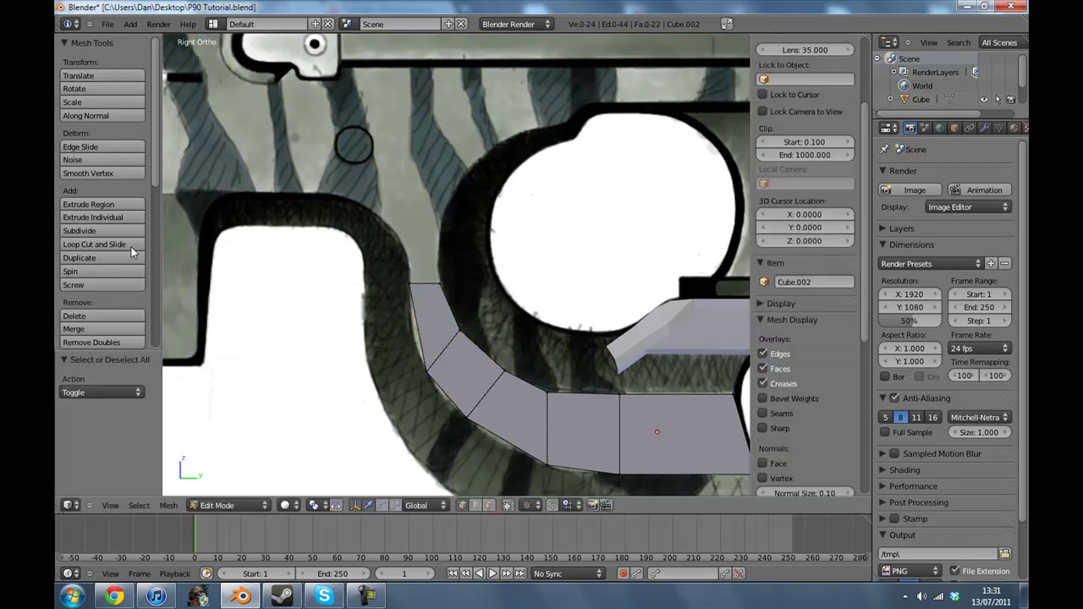
{"action": "left_click", "coordinate": [131, 244]}
{"action": "left_click", "coordinate": [424, 323]}
{"action": "left_click", "coordinate": [424, 324]}
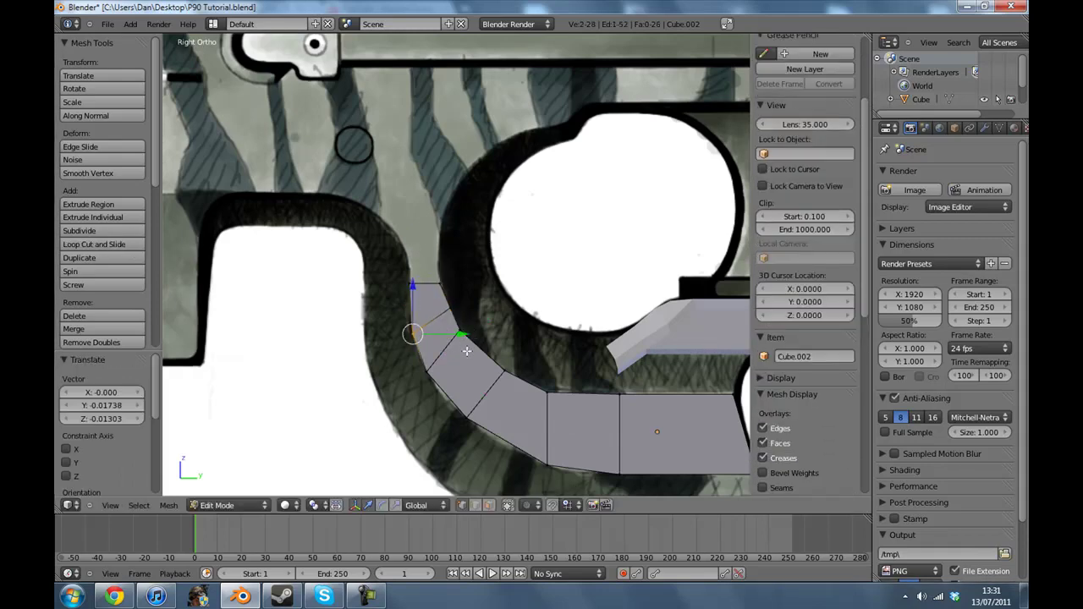
- Select the strip's upper end vertices and extrude them straight up twice, the second time by about 0.094
{"action": "key", "text": "a"}
{"action": "right_click", "coordinate": [421, 287]}
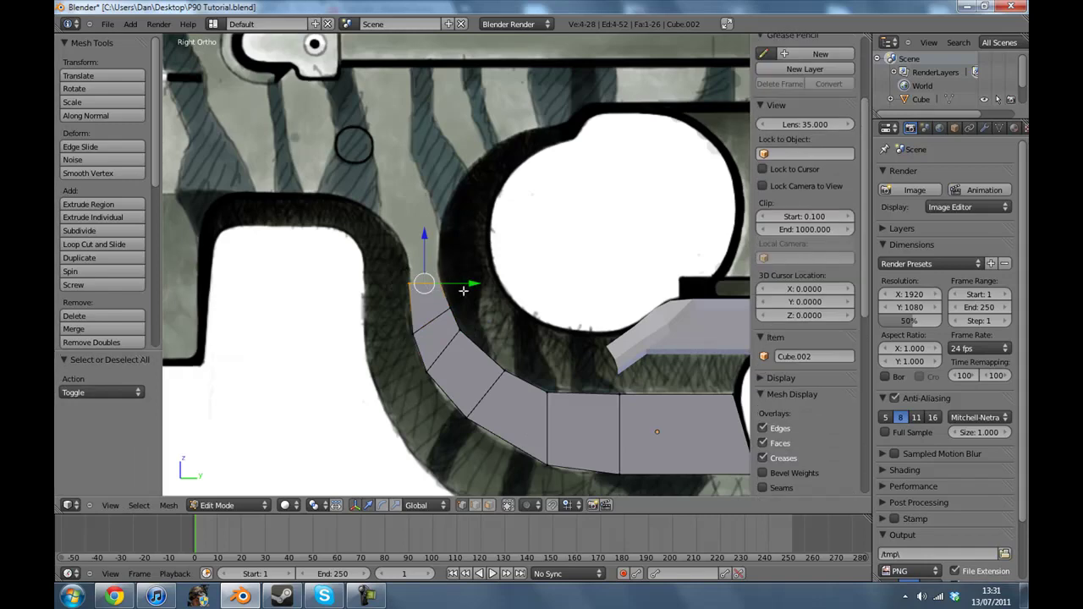
{"action": "scroll", "coordinate": [468, 296], "scroll_direction": "down", "scroll_amount": 2}
{"action": "mouse_move", "coordinate": [465, 314]}
{"action": "middle_mouse_down", "text": "shift"}
{"action": "mouse_move", "coordinate": [466, 349]}
{"action": "mouse_move", "coordinate": [477, 324]}
{"action": "middle_mouse_up", "text": "shift"}
{"action": "key", "text": "e"}
{"action": "left_click", "coordinate": [462, 340]}
{"action": "key", "text": "e"}
{"action": "left_click", "coordinate": [464, 323]}
- Widen the strip's upper end by scaling along Y and shift it along Y to follow the front curve
{"action": "scroll", "coordinate": [476, 324], "scroll_direction": "up", "scroll_amount": 3}
{"action": "key", "text": "s"}
{"action": "key", "text": "x"}
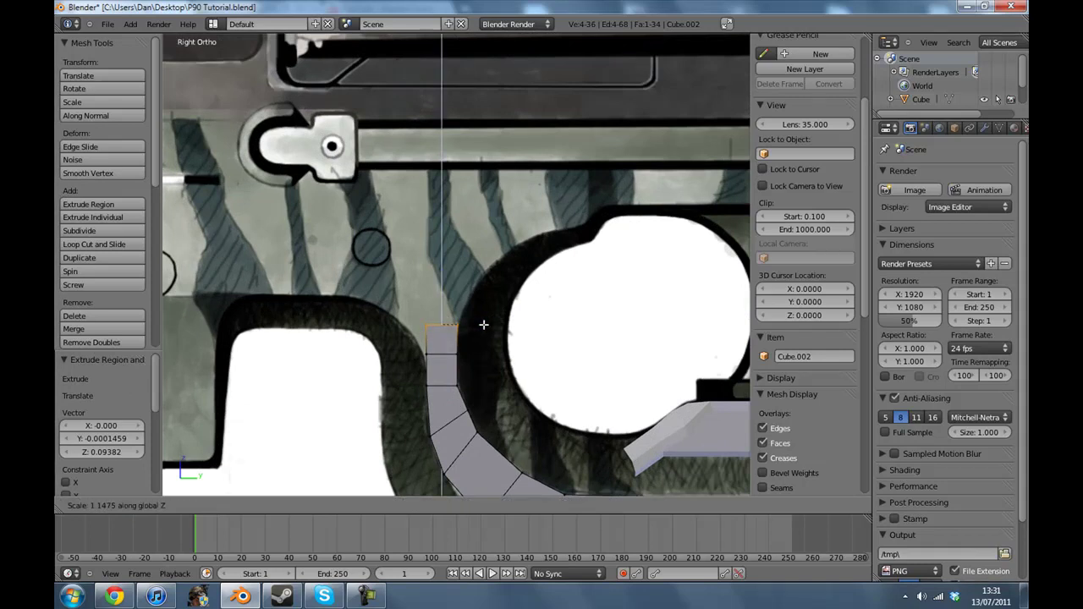
{"action": "key", "text": "y"}
{"action": "left_click", "coordinate": [505, 325]}
{"action": "key", "text": "g"}
{"action": "key", "text": "y"}
{"action": "left_click", "coordinate": [489, 324]}
- Extrude the upper end about 0.093 upward and widen it by scaling along Y to reach the grip's front curve
{"action": "key", "text": "e"}
{"action": "left_click", "coordinate": [491, 295]}
{"action": "key", "text": "s"}
{"action": "key", "text": "y"}
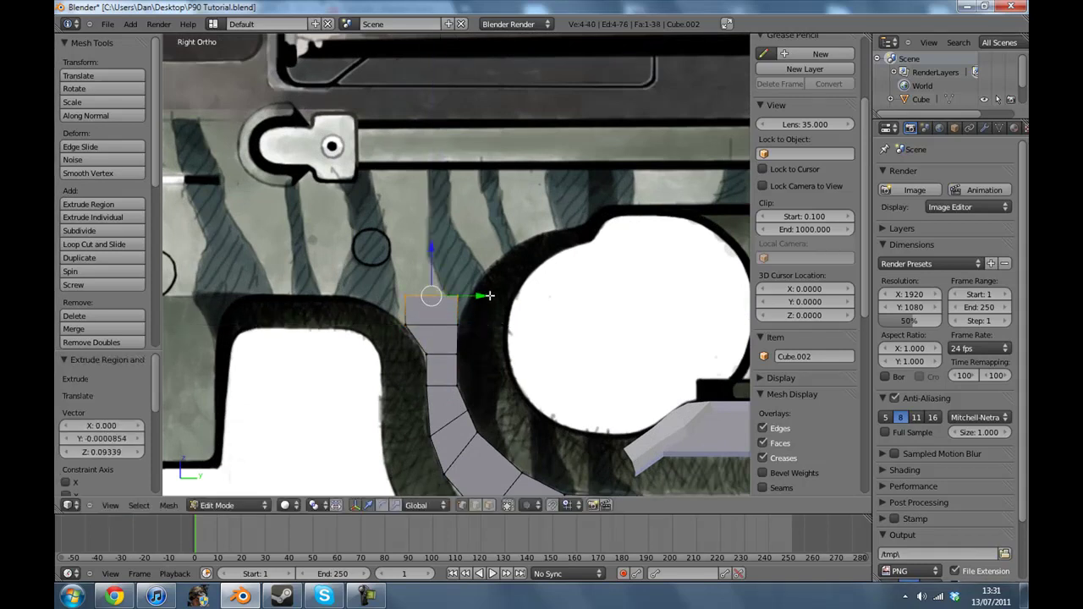
{"action": "left_click", "coordinate": [585, 306]}
- Move the top end's rear vertices -0.0956 along Y to the edge of the dark band around the trigger hole
{"action": "key", "text": "a"}
{"action": "key", "text": "c"}
{"action": "left_click", "coordinate": [506, 296]}
{"action": "key", "text": "g"}
{"action": "key", "text": "y"}
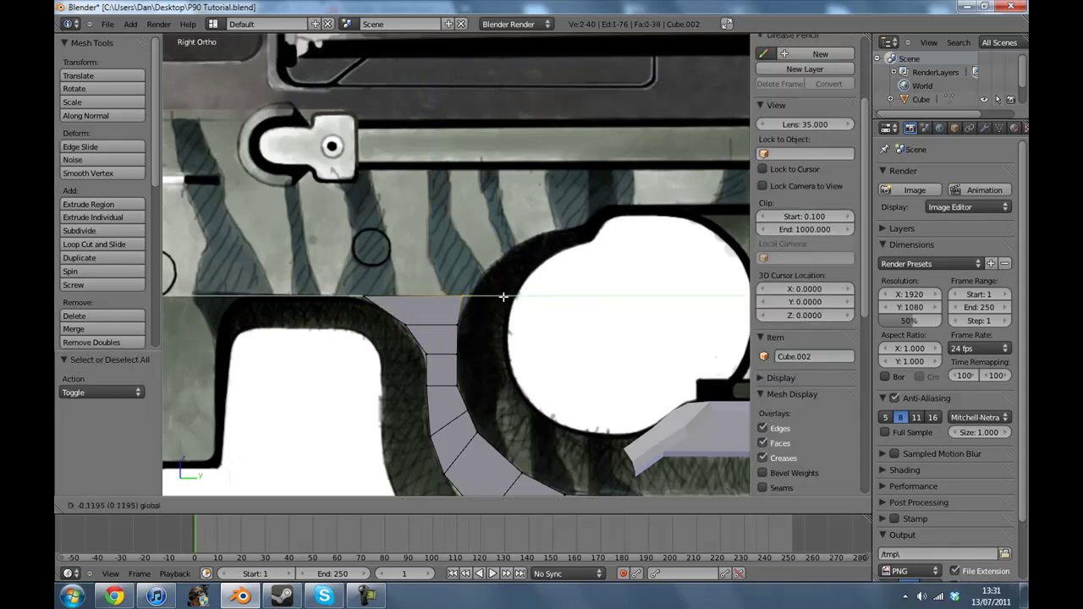
{"action": "left_click", "coordinate": [499, 299]}
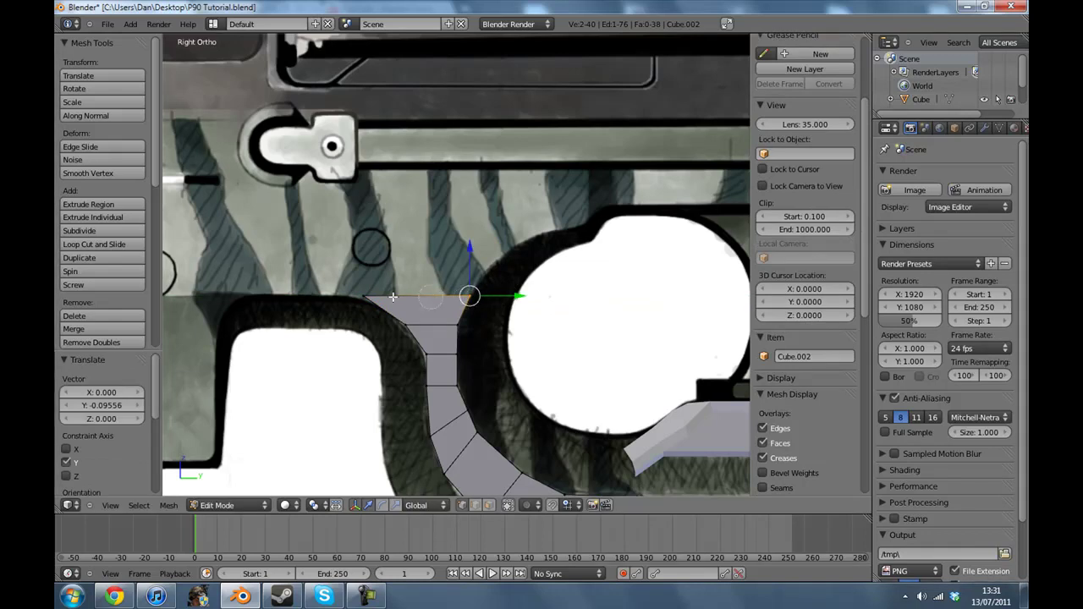
- Extrude the strip's top end straight up past the light rail to the dark receiver section
{"action": "key", "text": "e"}
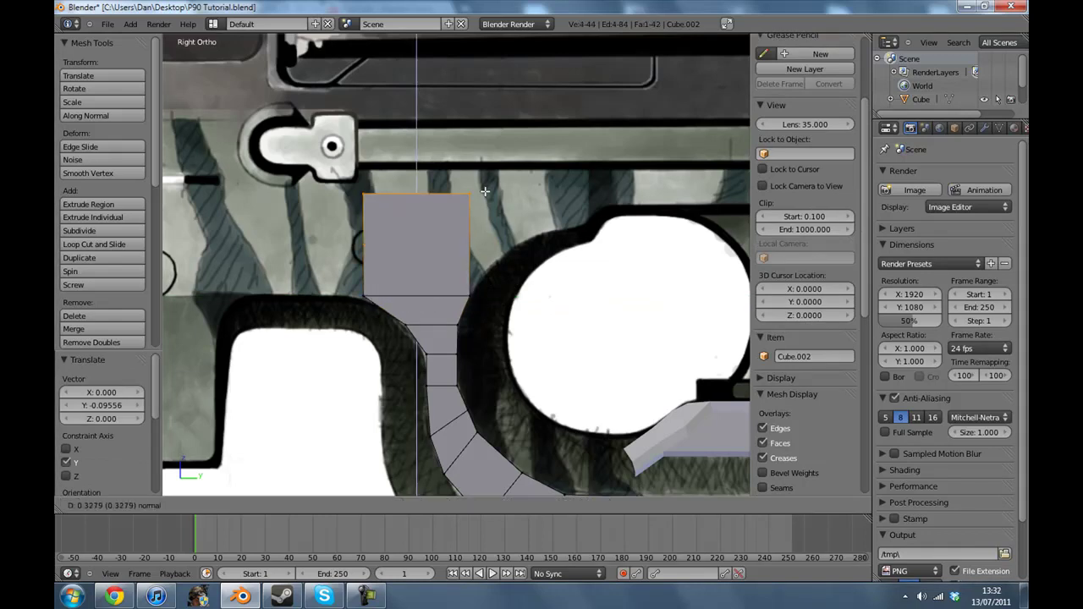
{"action": "left_click", "coordinate": [501, 105]}
{"action": "key", "text": "n"}
{"action": "key", "text": "a"}
{"action": "key", "text": "n"}
{"action": "key", "text": "shift+c"}
{"action": "scroll", "coordinate": [466, 237], "scroll_direction": "up", "scroll_amount": 4}
{"action": "middle_click_drag", "start_coordinate": [450, 224], "coordinate": [887, 185], "text": "shift"}
{"action": "scroll", "coordinate": [456, 264], "scroll_direction": "up", "scroll_amount": 3}
{"action": "middle_click_drag", "start_coordinate": [508, 211], "coordinate": [460, 240], "text": "shift"}
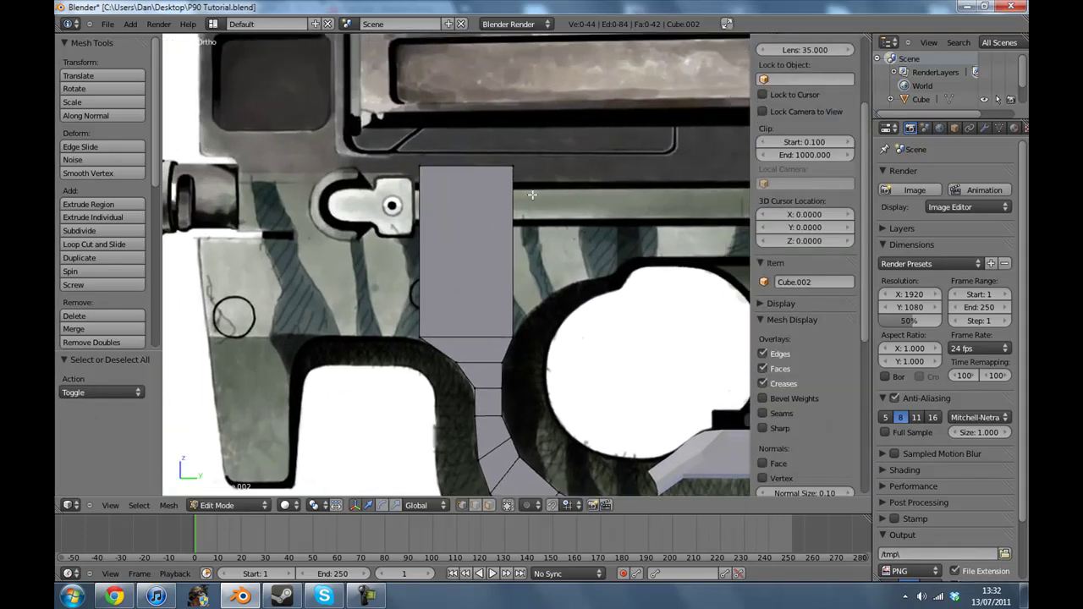
- Select the tall block's rear side and extrude it along Y over the front of the trigger hole's dark band
{"action": "key", "text": "b"}
{"action": "left_click_drag", "start_coordinate": [488, 133], "coordinate": [575, 343]}
{"action": "middle_click_drag", "start_coordinate": [588, 319], "coordinate": [565, 329], "text": "shift"}
{"action": "scroll", "coordinate": [564, 329], "scroll_direction": "up", "scroll_amount": 1}
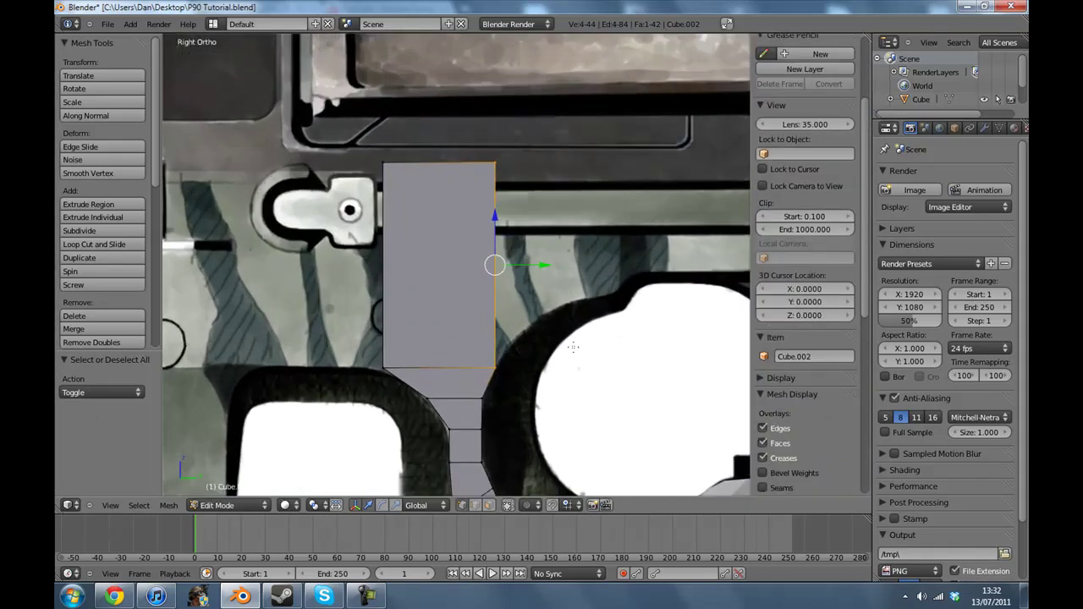
{"action": "key", "text": "e"}
{"action": "left_click", "coordinate": [629, 347]}
- Raise the new section's lower rear vertices 0.167 along Z to the outer edge of the dark band
{"action": "key", "text": "a"}
{"action": "right_click", "coordinate": [546, 367]}
{"action": "key", "text": "g"}
{"action": "key", "text": "z"}
{"action": "left_click", "coordinate": [547, 268]}
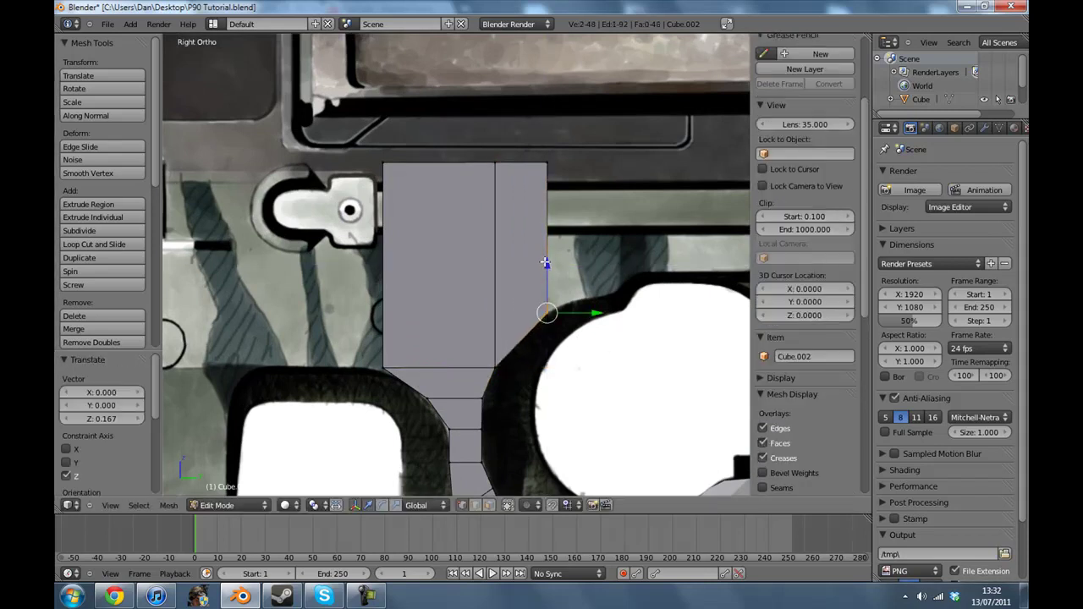
- Select the section's upper and lower rear vertices and extrude that side further back above the trigger hole
{"action": "right_click", "coordinate": [546, 160], "text": "shift"}
{"action": "middle_click_drag", "start_coordinate": [588, 316], "coordinate": [509, 327], "text": "shift"}
{"action": "key", "text": "e"}
{"action": "left_click", "coordinate": [568, 323]}
{"action": "key", "text": "a"}
{"action": "left_click", "coordinate": [514, 325]}
{"action": "key", "text": "shift+c"}
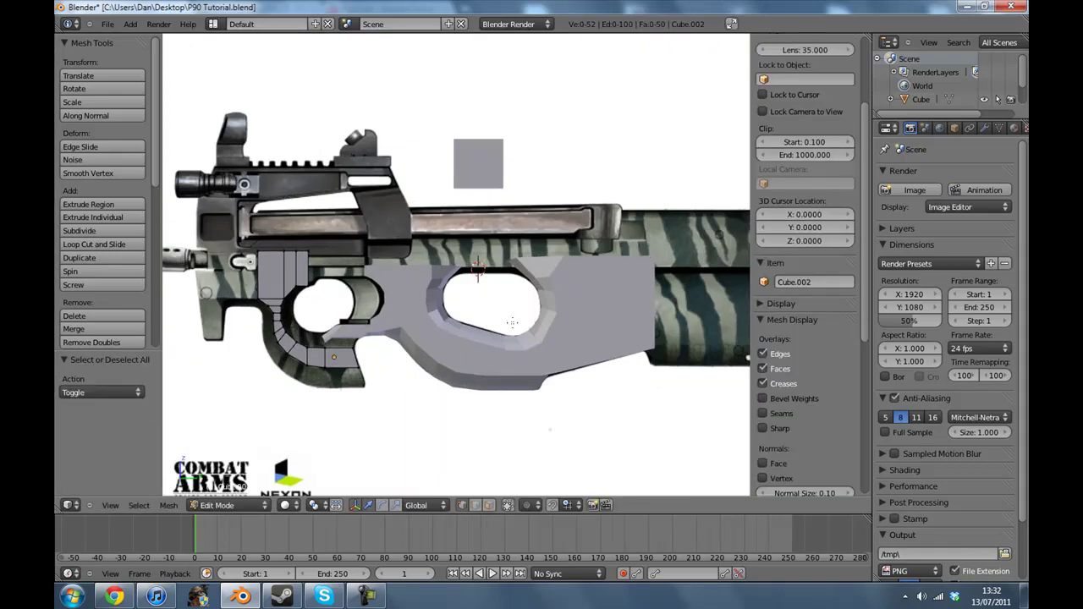
- Raise the second section's lower rear vertices 0.05129 along Z to follow the hole's upper curve
{"action": "scroll", "coordinate": [593, 331], "scroll_direction": "up", "scroll_amount": 8}
{"action": "scroll", "coordinate": [593, 332], "scroll_direction": "up", "scroll_amount": 2}
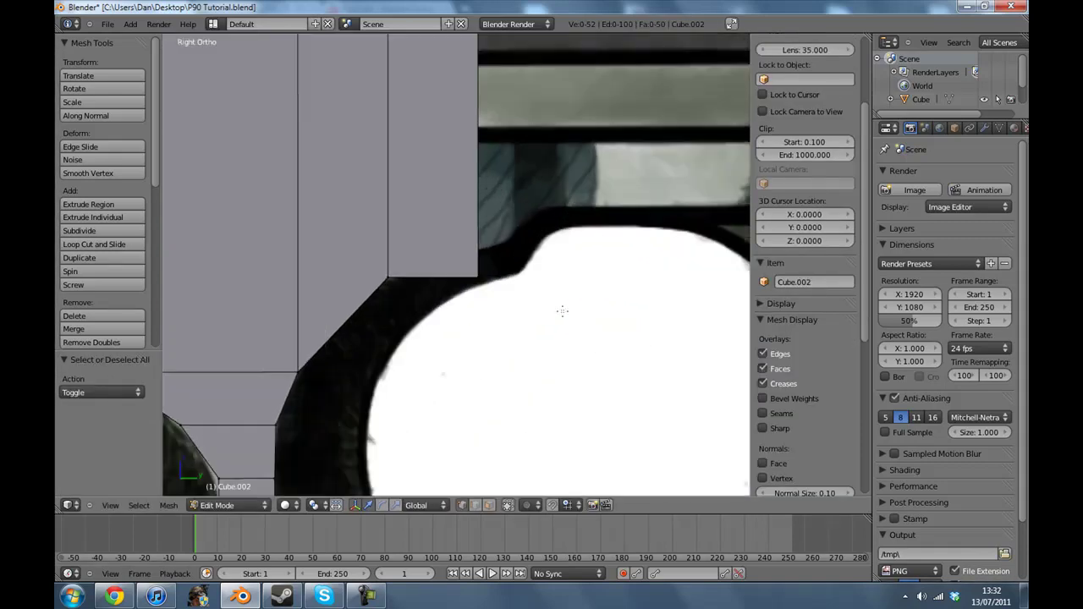
{"action": "right_click", "coordinate": [478, 243]}
{"action": "key", "text": "g"}
{"action": "key", "text": "z"}
{"action": "left_click", "coordinate": [478, 210]}
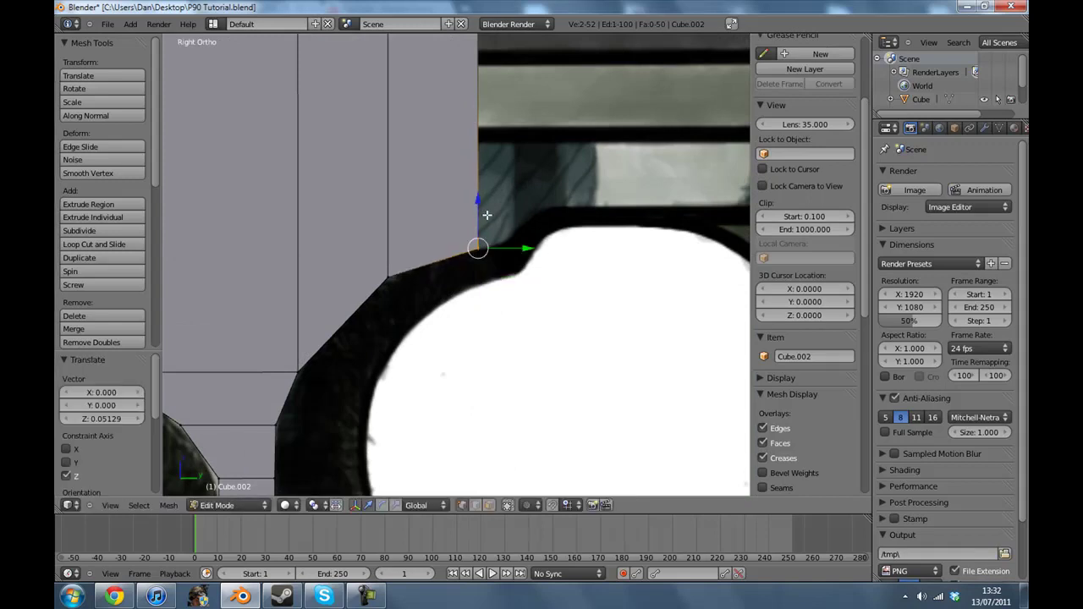
- Extrude the second section's rear side a short distance along Y to the notch above the trigger hole
{"action": "scroll", "coordinate": [474, 246], "scroll_direction": "down", "scroll_amount": 2}
{"action": "key", "text": "b"}
{"action": "left_click_drag", "start_coordinate": [426, 87], "coordinate": [554, 304]}
{"action": "scroll", "coordinate": [546, 305], "scroll_direction": "up", "scroll_amount": 2}
{"action": "key", "text": "e"}
{"action": "left_click", "coordinate": [534, 307]}
{"action": "key", "text": "a"}
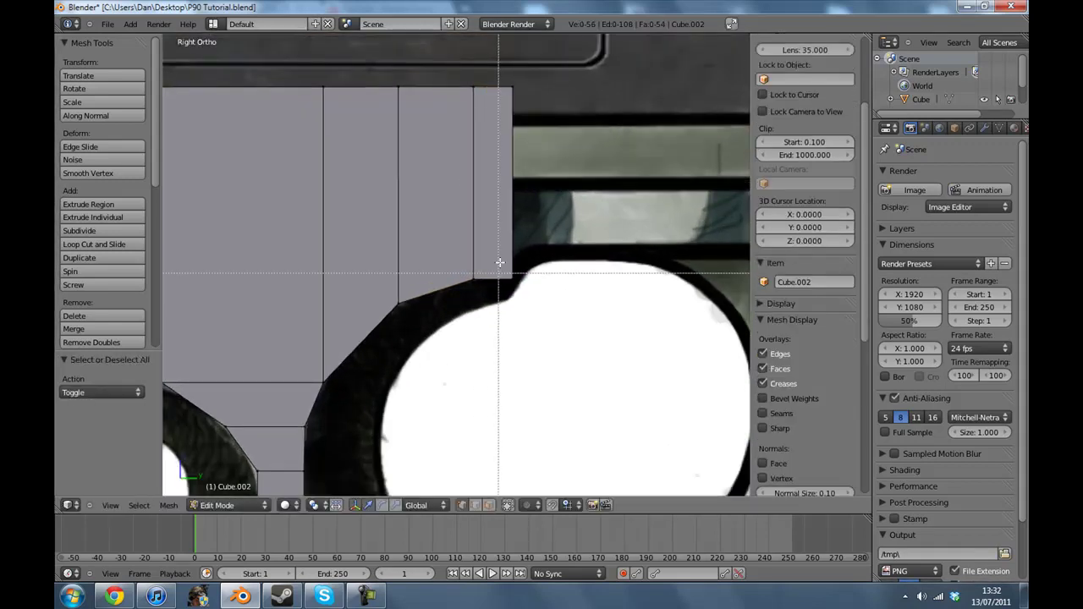
- Raise the narrow section's lower rear vertices about 0.03 along Z and shift its rear side slightly forward along Y
{"action": "right_click", "coordinate": [514, 273]}
{"action": "key", "text": "g"}
{"action": "key", "text": "z"}
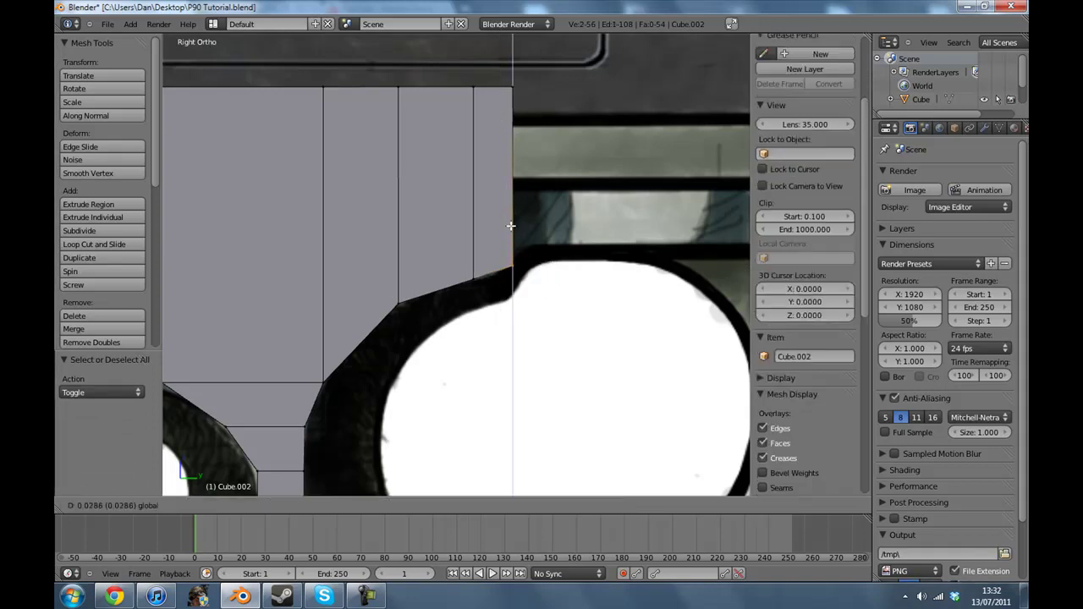
{"action": "left_click", "coordinate": [511, 228]}
{"action": "key", "text": "a"}
{"action": "key", "text": "b"}
{"action": "left_click_drag", "start_coordinate": [508, 68], "coordinate": [615, 323]}
{"action": "key", "text": "g"}
{"action": "key", "text": "y"}
{"action": "left_click", "coordinate": [549, 181]}
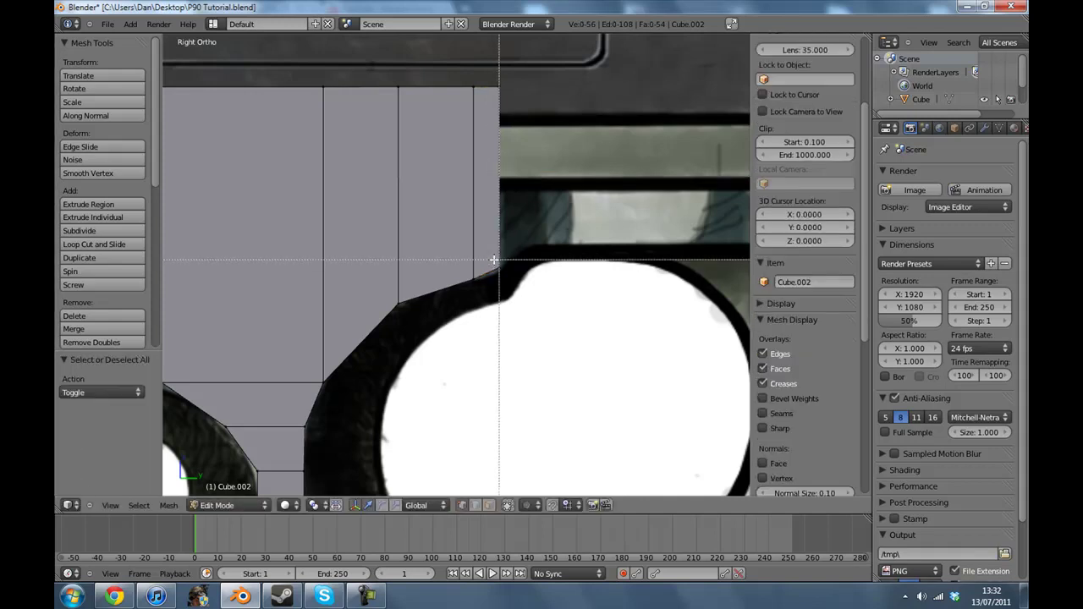
- Nudge the lower rear vertices slightly down and extrude the rear side about 0.083 along Y past the notch
{"action": "right_click", "coordinate": [499, 267]}
{"action": "left_click_drag", "start_coordinate": [503, 225], "coordinate": [503, 231]}
{"action": "key", "text": "a"}
{"action": "key", "text": "b"}
{"action": "left_click_drag", "start_coordinate": [493, 71], "coordinate": [569, 335]}
{"action": "key", "text": "e"}
{"action": "left_click", "coordinate": [631, 328]}
{"action": "key", "text": "z"}
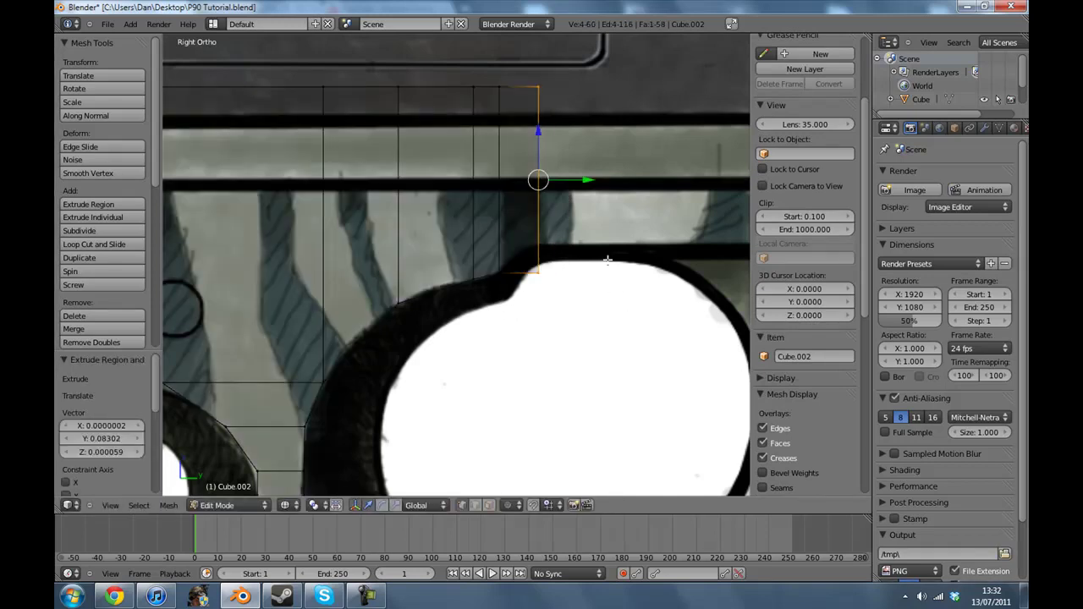
{"action": "scroll", "coordinate": [581, 238], "scroll_direction": "down", "scroll_amount": 3}
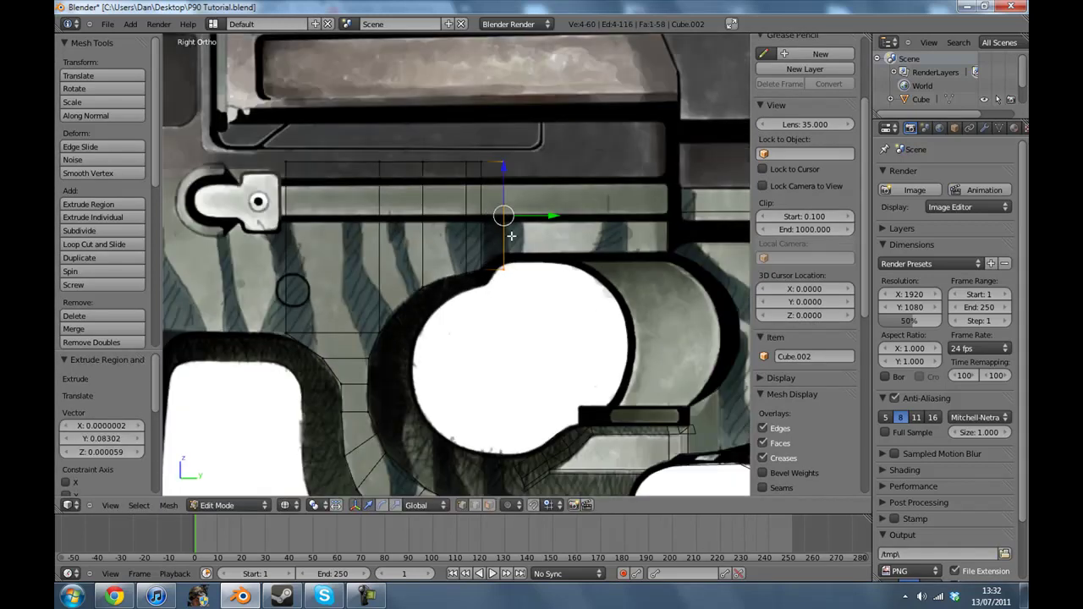
- Check the P90 reference photo in Chrome, and in Blender scale the extruded end face to 0.672
{"action": "left_click", "coordinate": [125, 597]}
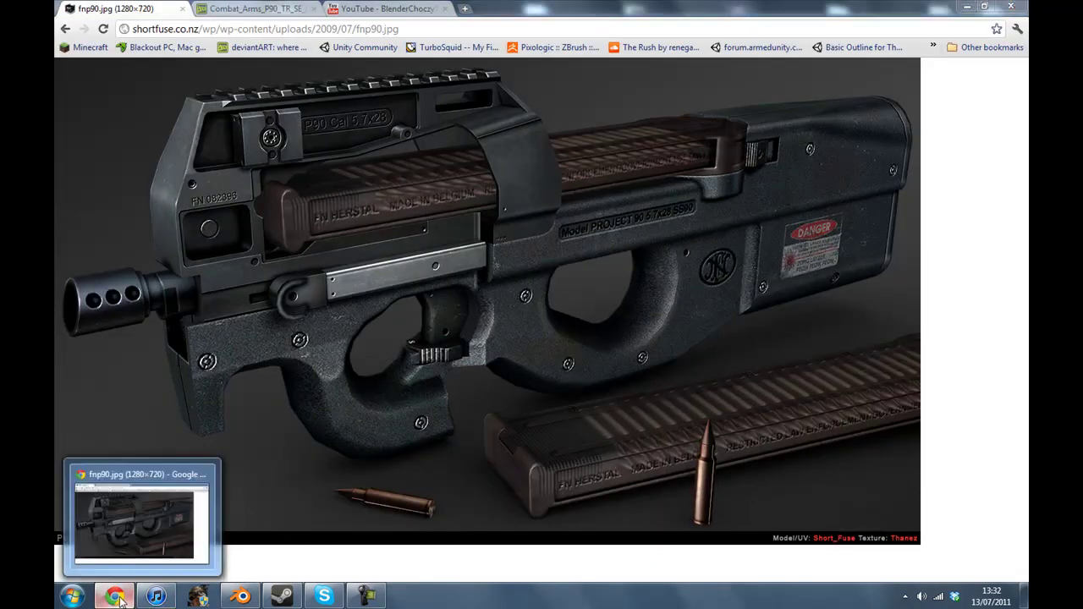
{"action": "left_click", "coordinate": [123, 597]}
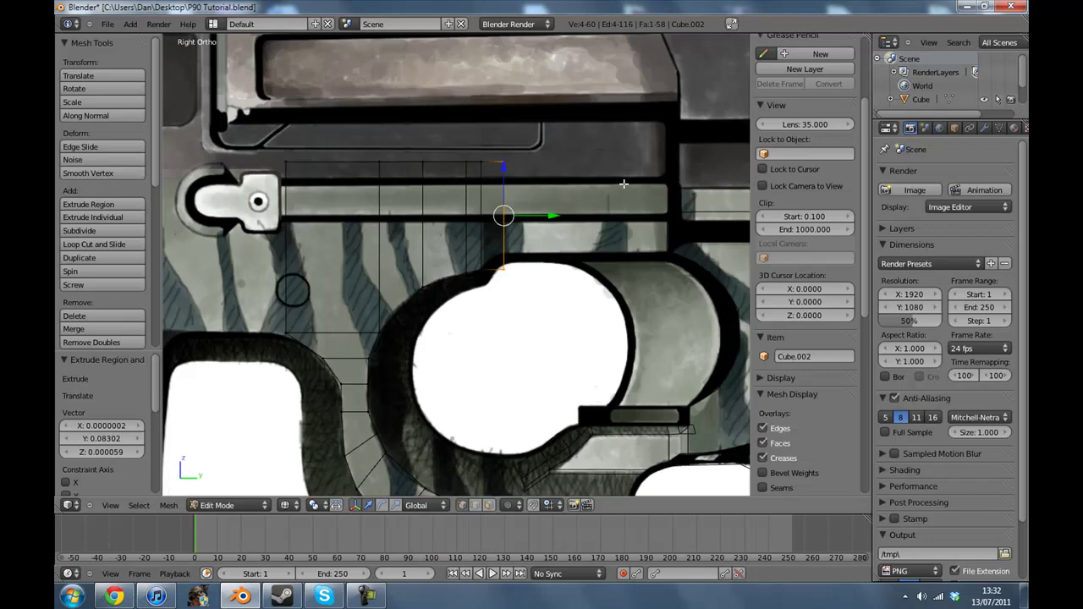
{"action": "key", "text": "s"}
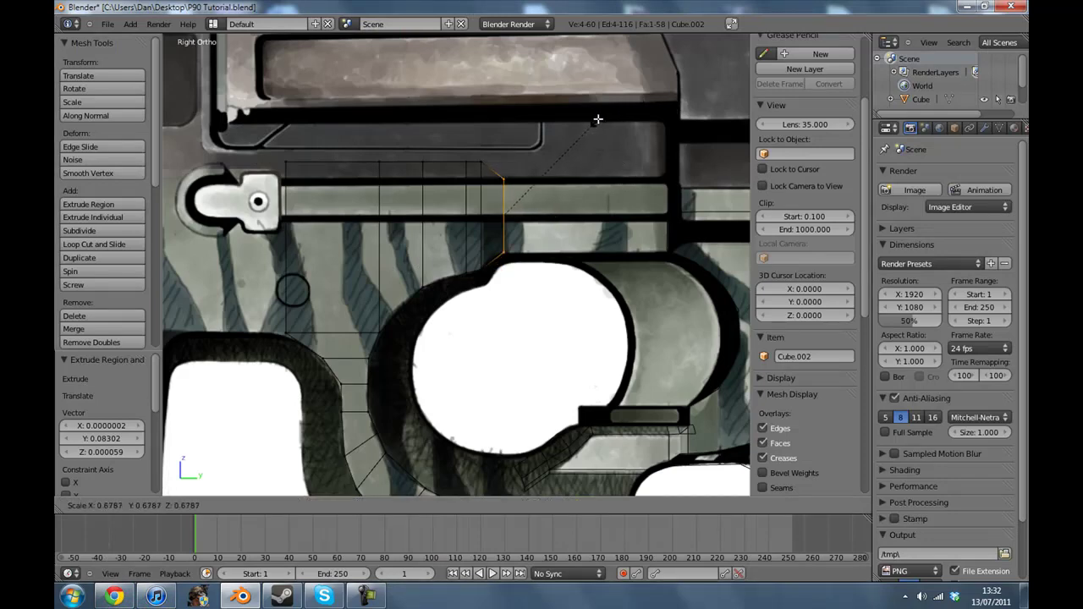
{"action": "left_click", "coordinate": [597, 121]}
{"action": "key", "text": "z"}
{"action": "mouse_move", "coordinate": [564, 234]}
{"action": "middle_mouse_down"}
{"action": "mouse_move", "coordinate": [455, 280]}
{"action": "mouse_move", "coordinate": [471, 280]}
{"action": "middle_mouse_up"}
{"action": "key", "text": "z"}
{"action": "key", "text": "z"}
{"action": "key", "text": "s"}
{"action": "key", "text": "z"}
{"action": "right_click", "coordinate": [496, 237]}
- Return to the right view and extrude the scaled end face 0.655 along Y to the rear body panel
{"action": "left_click", "coordinate": [110, 505]}
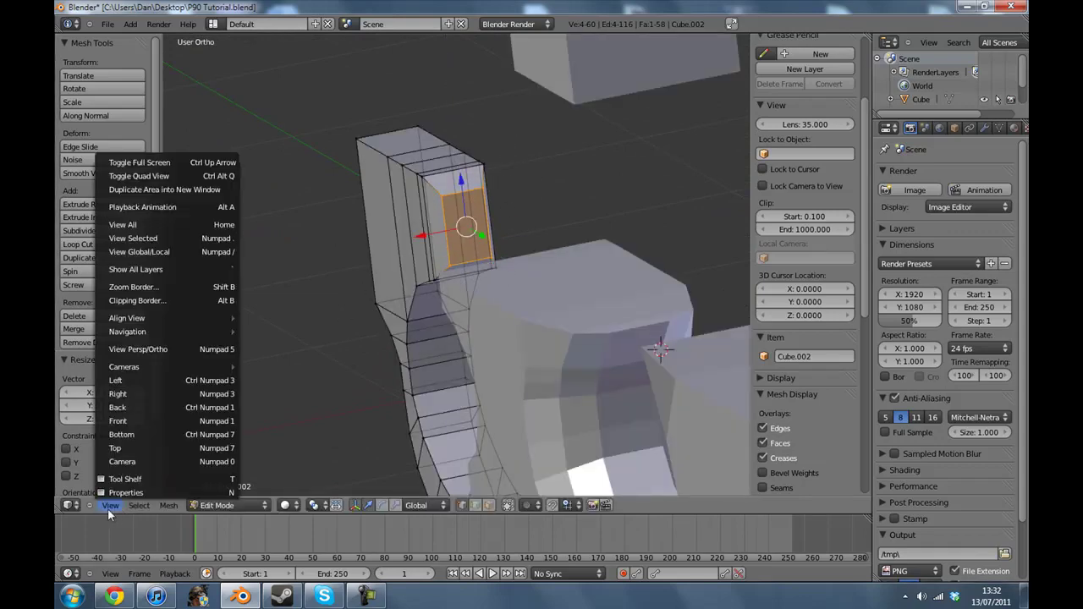
{"action": "left_click", "coordinate": [118, 394]}
{"action": "middle_click_drag", "start_coordinate": [618, 281], "coordinate": [484, 285], "text": "shift"}
{"action": "key", "text": "e"}
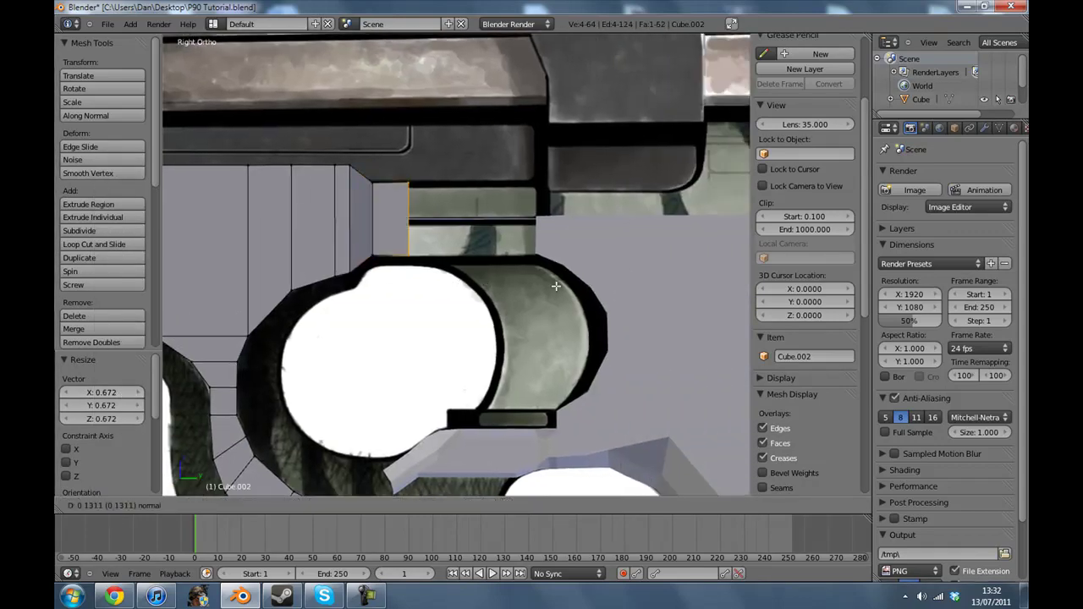
{"action": "left_click", "coordinate": [662, 288]}
- Examine the band around the trigger hole against the background image in Object Mode, in solid and wireframe shading
{"action": "key", "text": "z"}
{"action": "key", "text": "Tab"}
{"action": "scroll", "coordinate": [614, 302], "scroll_direction": "down", "scroll_amount": 3}
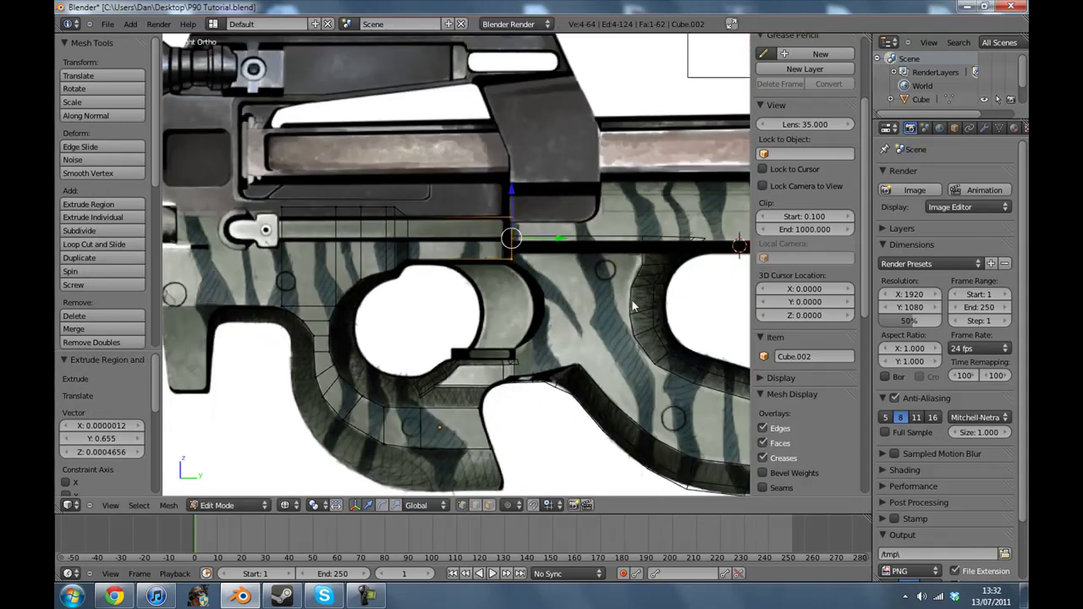
{"action": "key", "text": "z"}
{"action": "scroll", "coordinate": [448, 295], "scroll_direction": "up", "scroll_amount": 2}
{"action": "scroll", "coordinate": [448, 298], "scroll_direction": "up", "scroll_amount": 2}
{"action": "middle_click_drag", "start_coordinate": [510, 420], "coordinate": [595, 242], "text": "shift"}
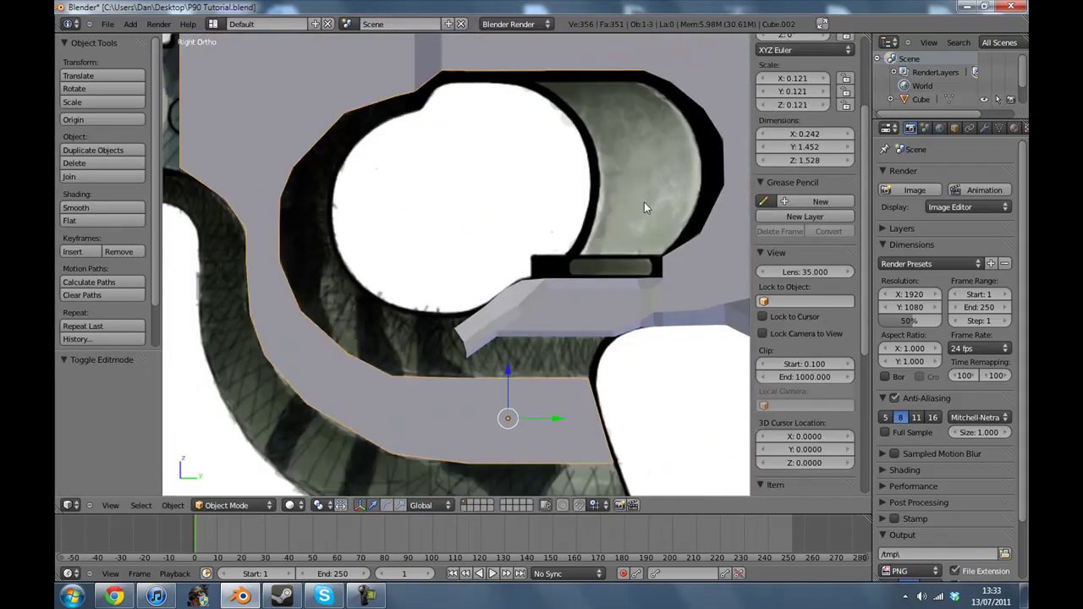
{"action": "scroll", "coordinate": [595, 242], "scroll_direction": "down", "scroll_amount": 3}
{"action": "middle_click_drag", "start_coordinate": [468, 297], "coordinate": [612, 335], "text": "shift"}
{"action": "key", "text": "z"}
{"action": "key", "text": "z"}
{"action": "middle_click_drag", "start_coordinate": [488, 219], "coordinate": [515, 276], "text": "shift"}
{"action": "scroll", "coordinate": [508, 269], "scroll_direction": "up", "scroll_amount": 2}
- Return to Edit Mode with nothing selected and study the front body in the P90 reference photo in Chrome
{"action": "key", "text": "Tab"}
{"action": "key", "text": "a"}
{"action": "key", "text": "a"}
{"action": "key", "text": "a"}
{"action": "left_click", "coordinate": [110, 590]}
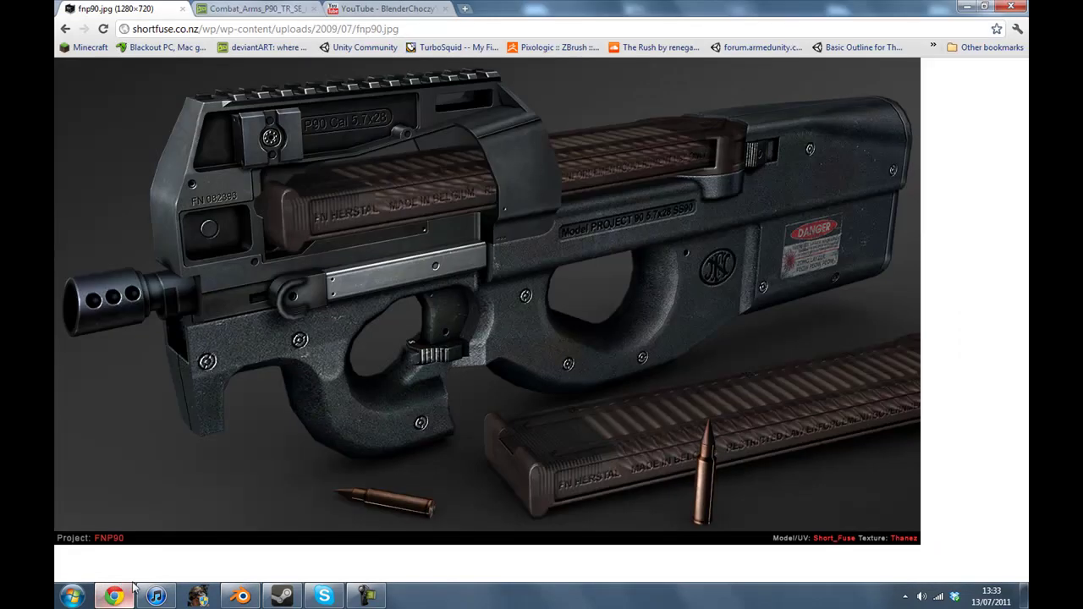
{"action": "left_click", "coordinate": [246, 599]}
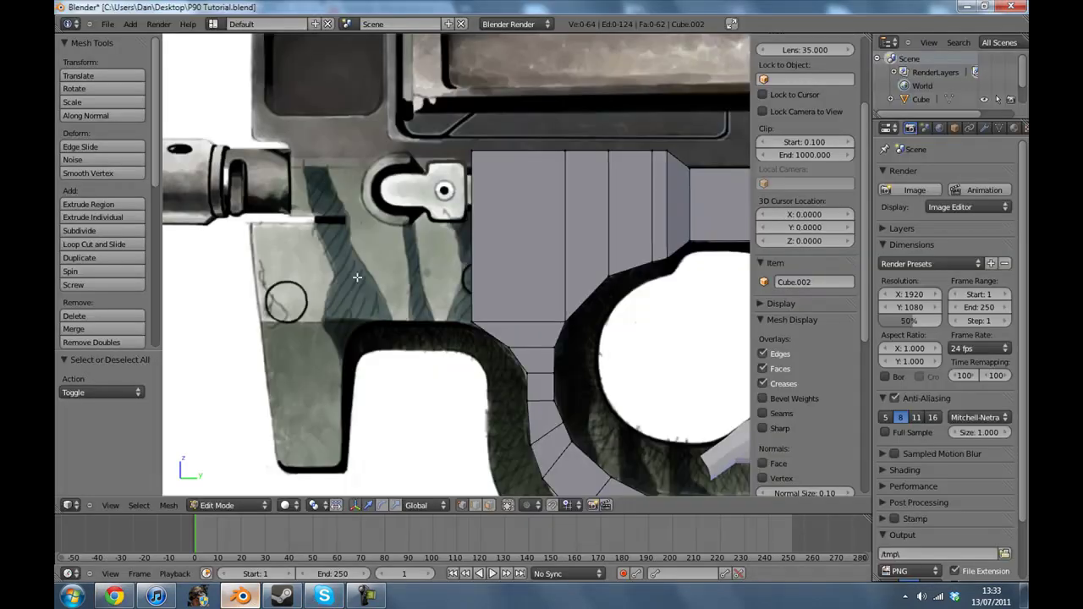
- Select the tall block's front side and extrude it 0.451 forward along Y to the front lug's rear edge
{"action": "scroll", "coordinate": [412, 125], "scroll_direction": "up", "scroll_amount": 3}
{"action": "left_click_drag", "start_coordinate": [412, 125], "coordinate": [491, 343]}
{"action": "scroll", "coordinate": [514, 338], "scroll_direction": "up", "scroll_amount": 2}
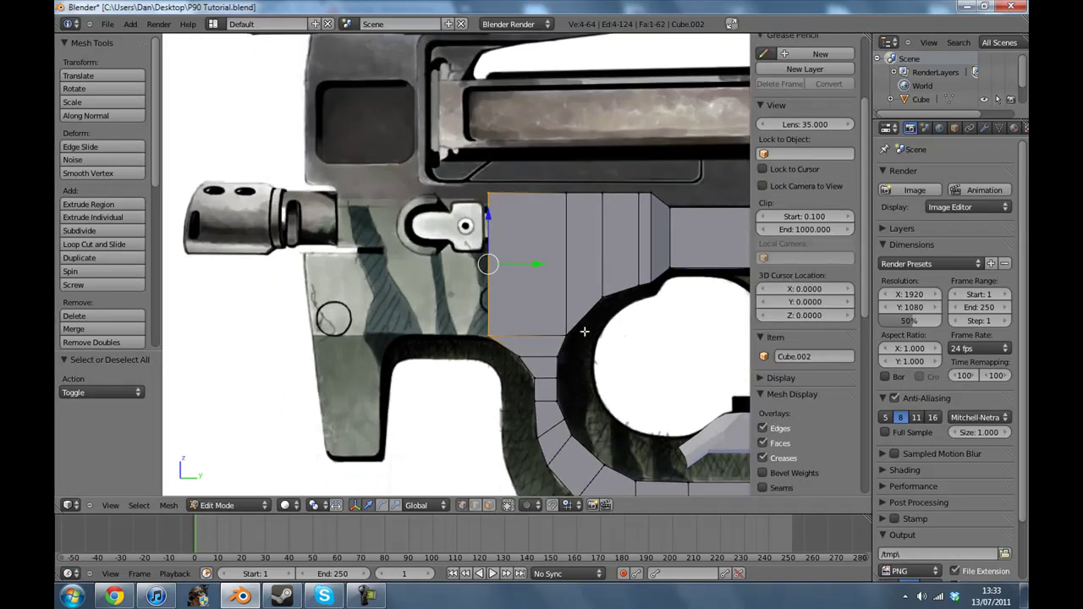
{"action": "key", "text": "e"}
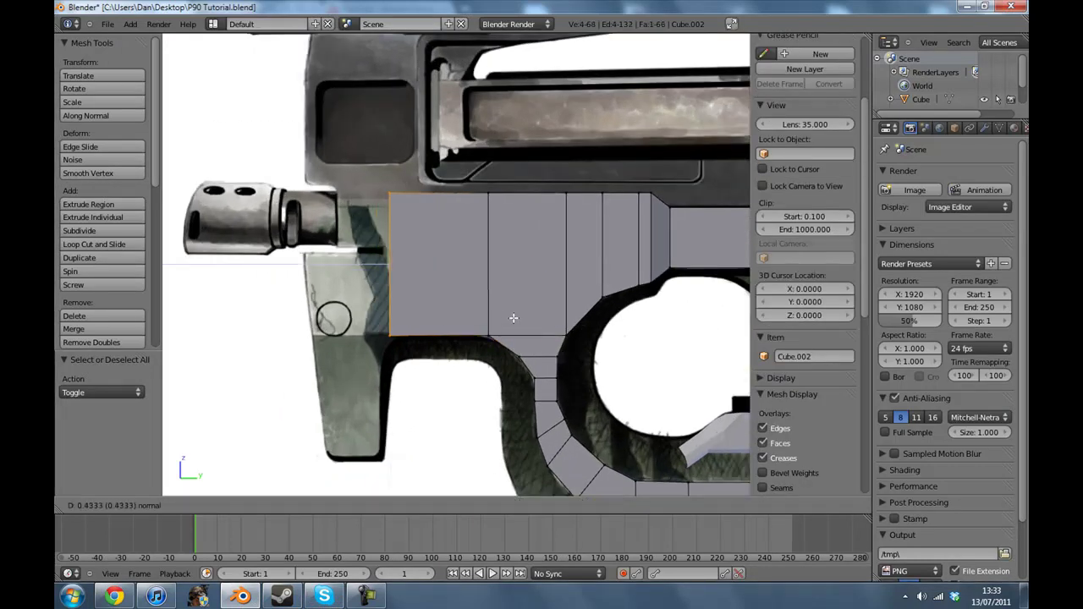
{"action": "left_click", "coordinate": [511, 316]}
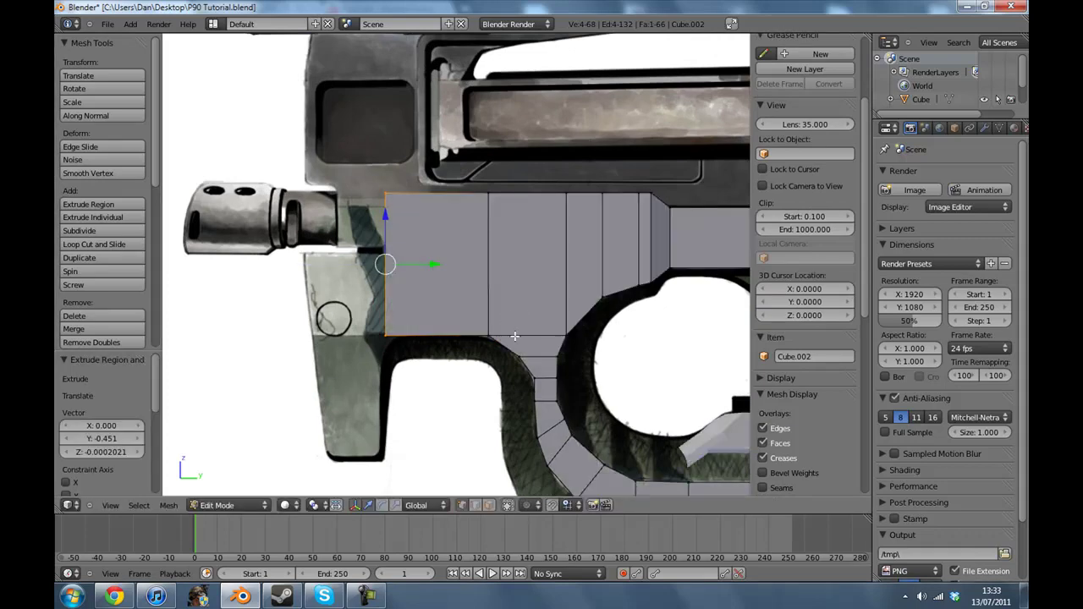
- Add a horizontal loop cut through the upper body at the lower edge of the gap beneath the barrel
{"action": "key", "text": "z"}
{"action": "key", "text": "a"}
{"action": "scroll", "coordinate": [514, 335], "scroll_direction": "up", "scroll_amount": 1}
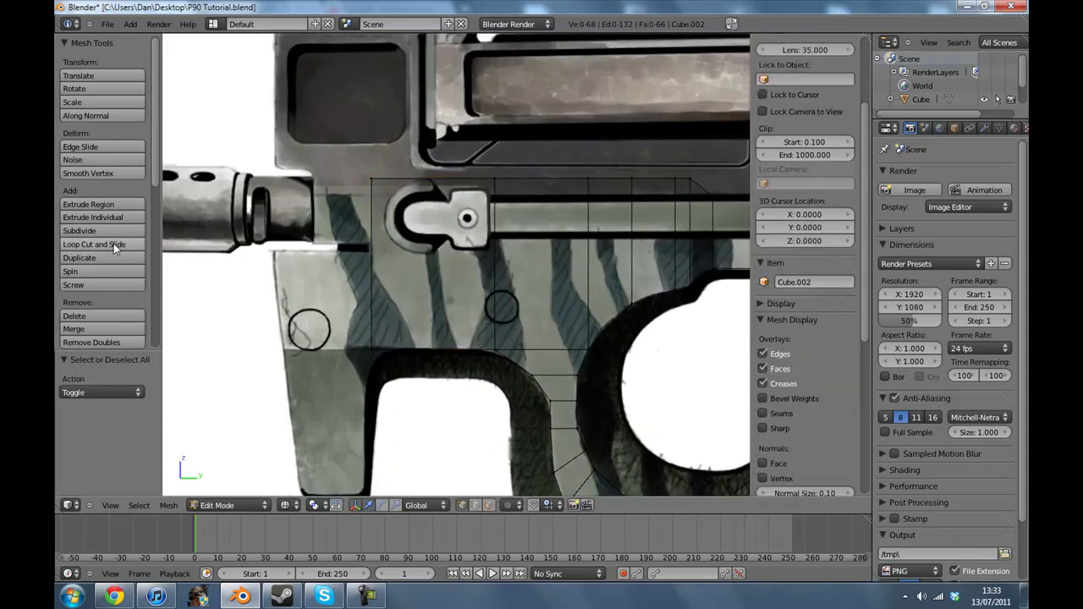
{"action": "left_click", "coordinate": [116, 246]}
{"action": "left_click", "coordinate": [374, 256]}
{"action": "left_click", "coordinate": [374, 250]}
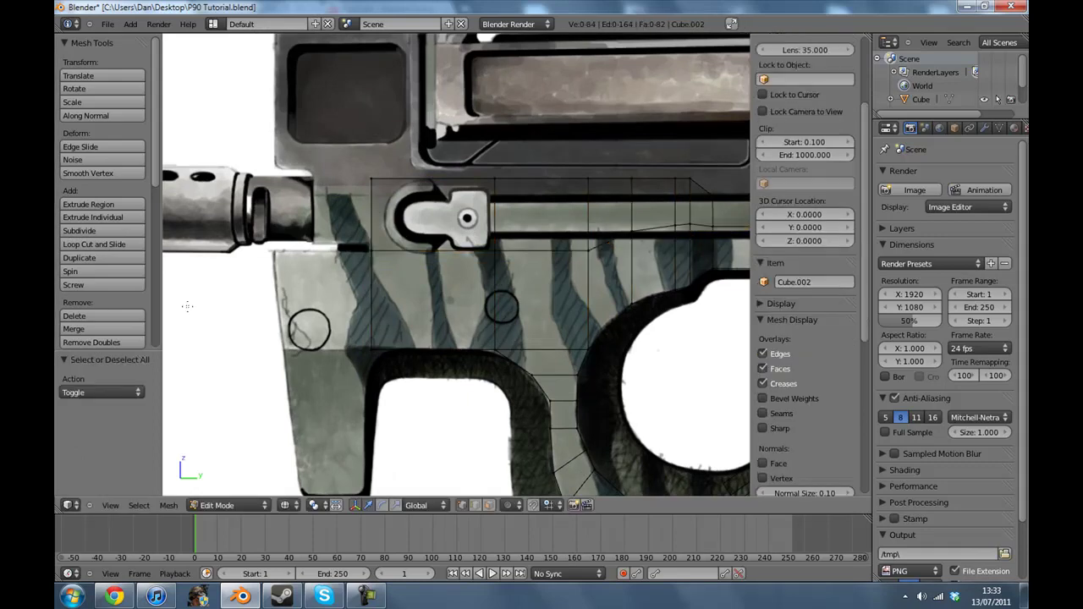
- Add a second horizontal loop cut just above the first, at the upper edge of the barrel gap
{"action": "left_click", "coordinate": [119, 243]}
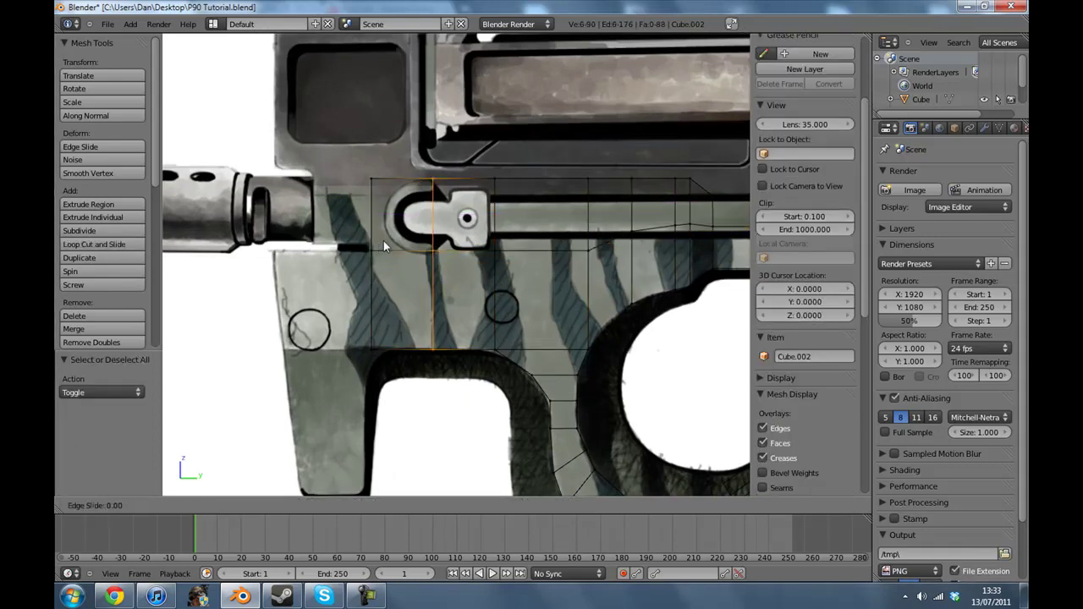
{"action": "left_click", "coordinate": [120, 244]}
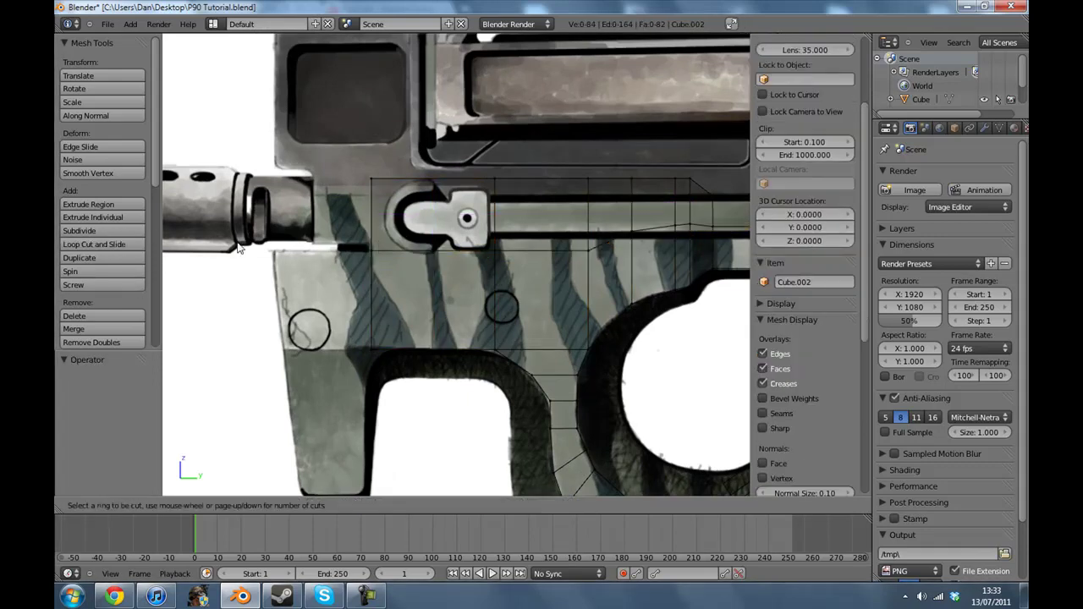
{"action": "left_click", "coordinate": [367, 234]}
{"action": "left_click", "coordinate": [370, 256]}
- Select the front face above the two loop cuts and extrude it forward to the rear end of the barrel
{"action": "key", "text": "a"}
{"action": "key", "text": "b"}
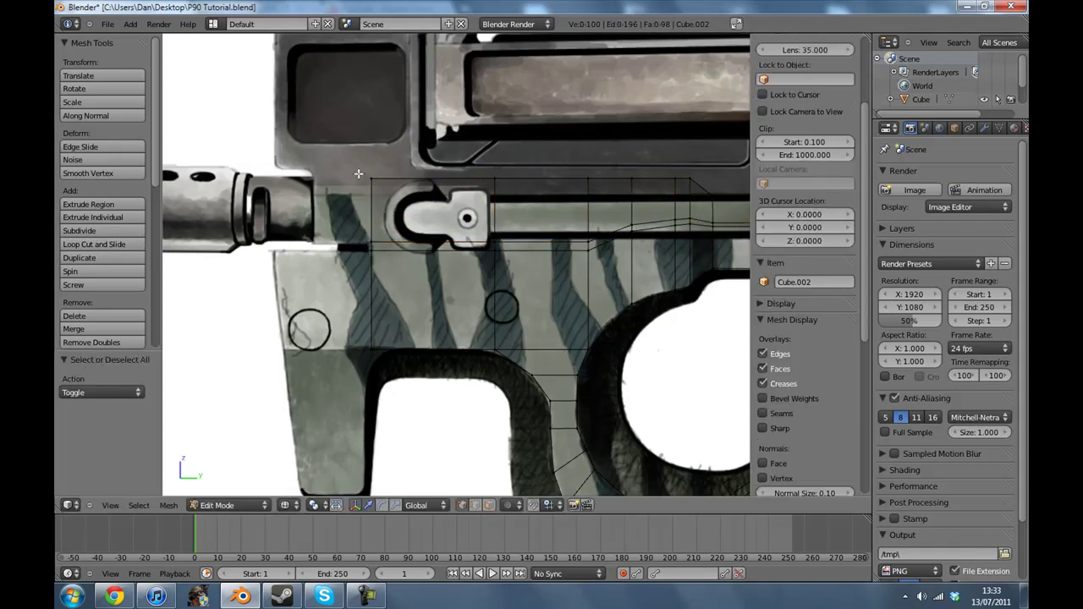
{"action": "left_click_drag", "start_coordinate": [398, 246], "coordinate": [398, 246]}
{"action": "key", "text": "e"}
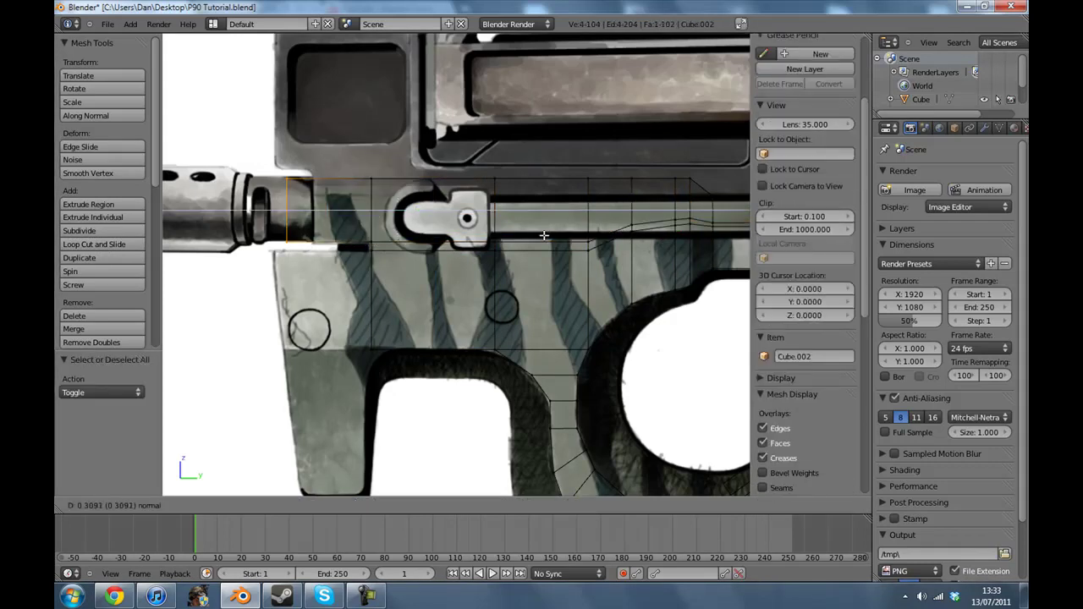
{"action": "left_click", "coordinate": [572, 237]}
{"action": "key", "text": "a"}
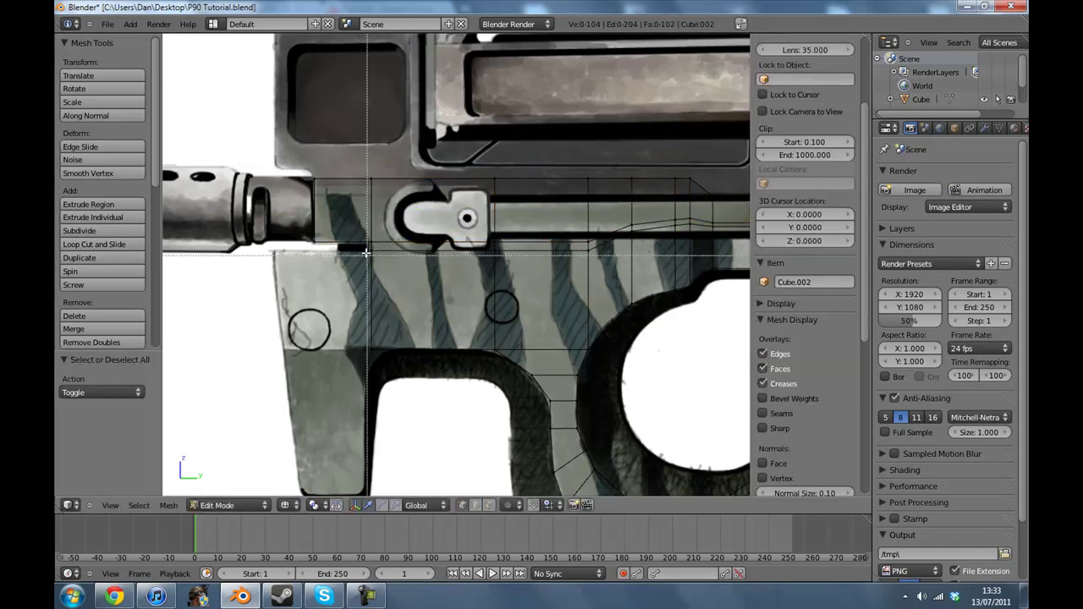
- Extrude the front face below the gap to the body's front edge and shift its lower vertices back to match the slope
{"action": "left_click_drag", "start_coordinate": [395, 365], "coordinate": [395, 365]}
{"action": "key", "text": "e"}
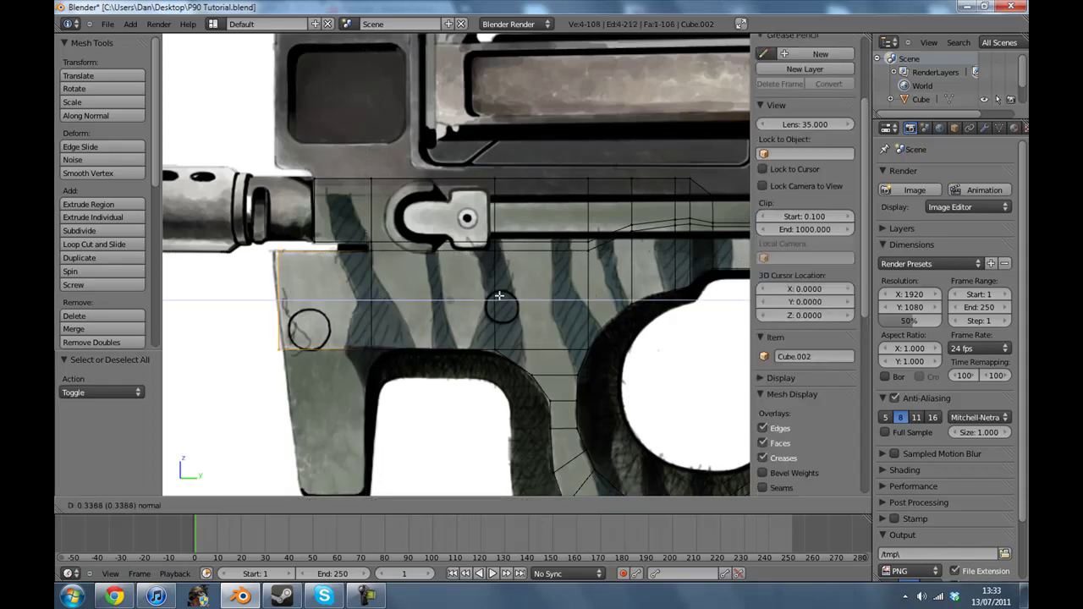
{"action": "left_click", "coordinate": [492, 295]}
{"action": "right_click", "coordinate": [319, 357]}
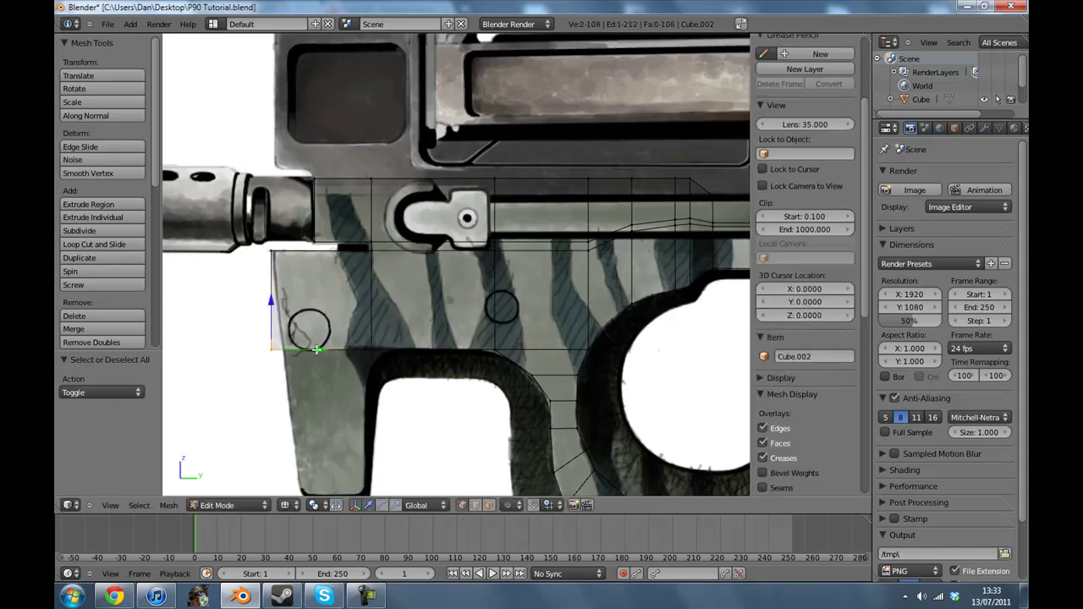
{"action": "left_click_drag", "start_coordinate": [316, 349], "coordinate": [328, 349]}
- Select the front body's underside vertices and extrude them down about 0.53 units to the lug's bottom edge
{"action": "key", "text": "a"}
{"action": "key", "text": "b"}
{"action": "left_click_drag", "start_coordinate": [228, 313], "coordinate": [406, 403]}
{"action": "middle_click_drag", "start_coordinate": [406, 403], "coordinate": [451, 260], "text": "shift"}
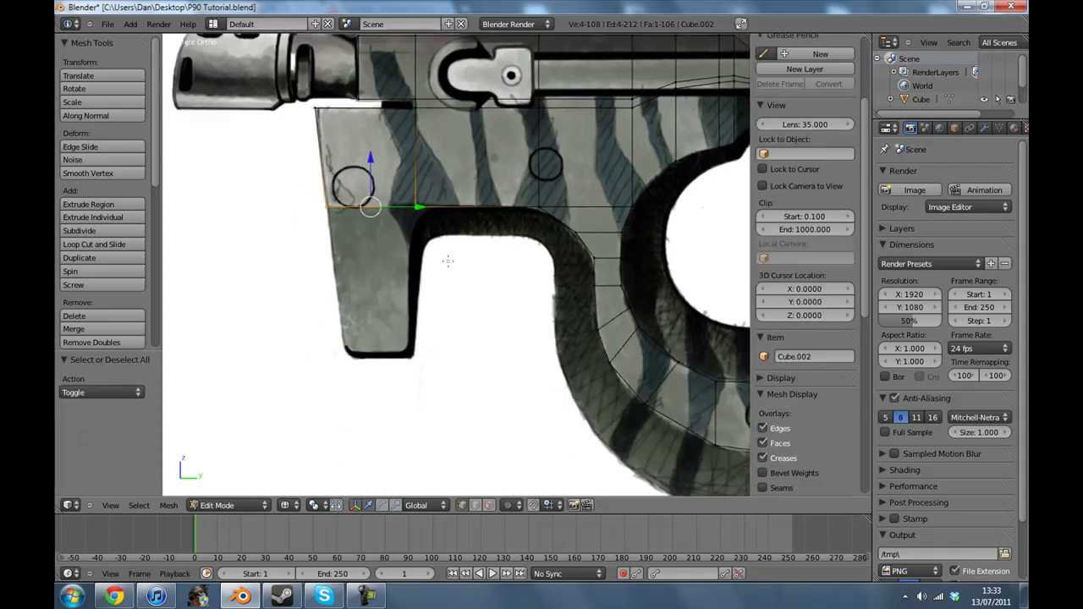
{"action": "key", "text": "e"}
{"action": "left_click", "coordinate": [479, 395]}
- Scale the lug's bottom end down along Y and shift it back about 0.02 to match the reference taper
{"action": "key", "text": "s"}
{"action": "key", "text": "x"}
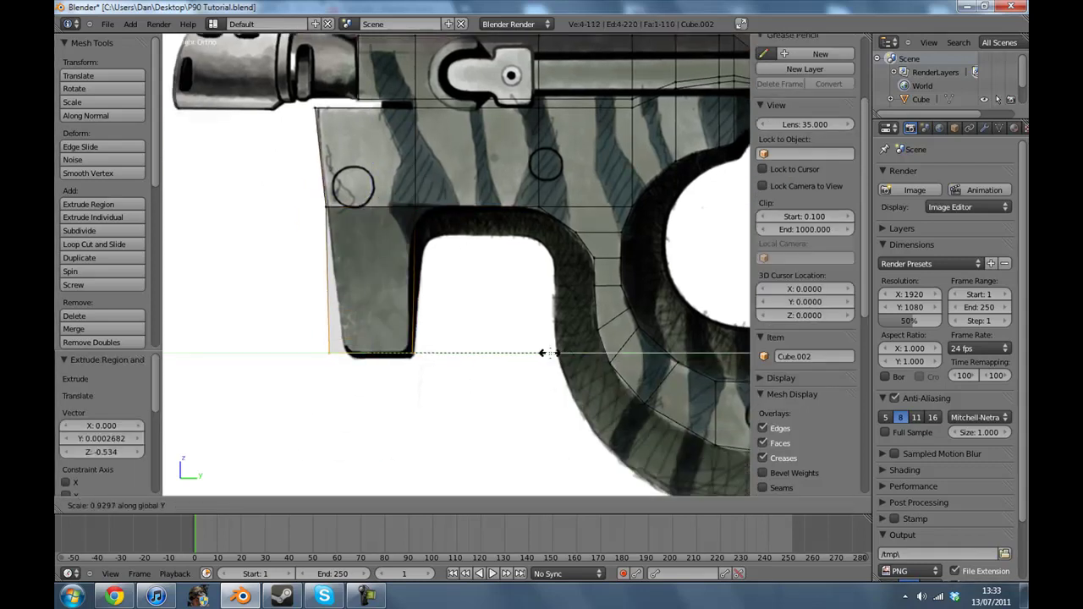
{"action": "left_click", "coordinate": [463, 350]}
{"action": "key", "text": "g"}
{"action": "key", "text": "y"}
{"action": "left_click", "coordinate": [423, 356]}
- Narrow the lug's bottom end along X so its sides taper, and return to Object Mode
{"action": "middle_click_drag", "start_coordinate": [423, 355], "coordinate": [474, 256]}
{"action": "key", "text": "z"}
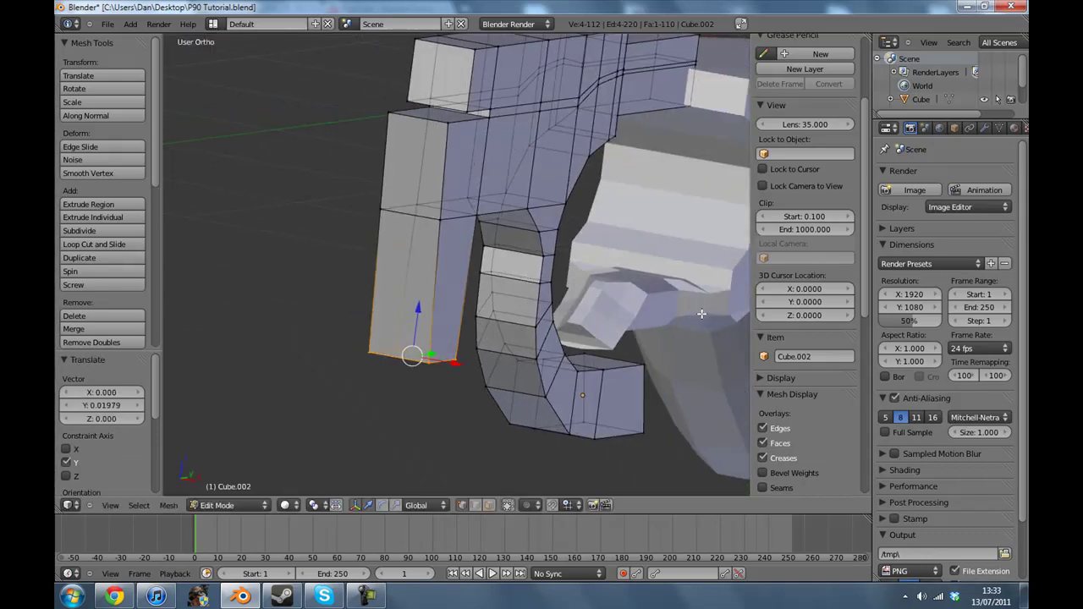
{"action": "key", "text": "s"}
{"action": "key", "text": "x"}
{"action": "left_click", "coordinate": [572, 329]}
{"action": "key", "text": "Tab"}
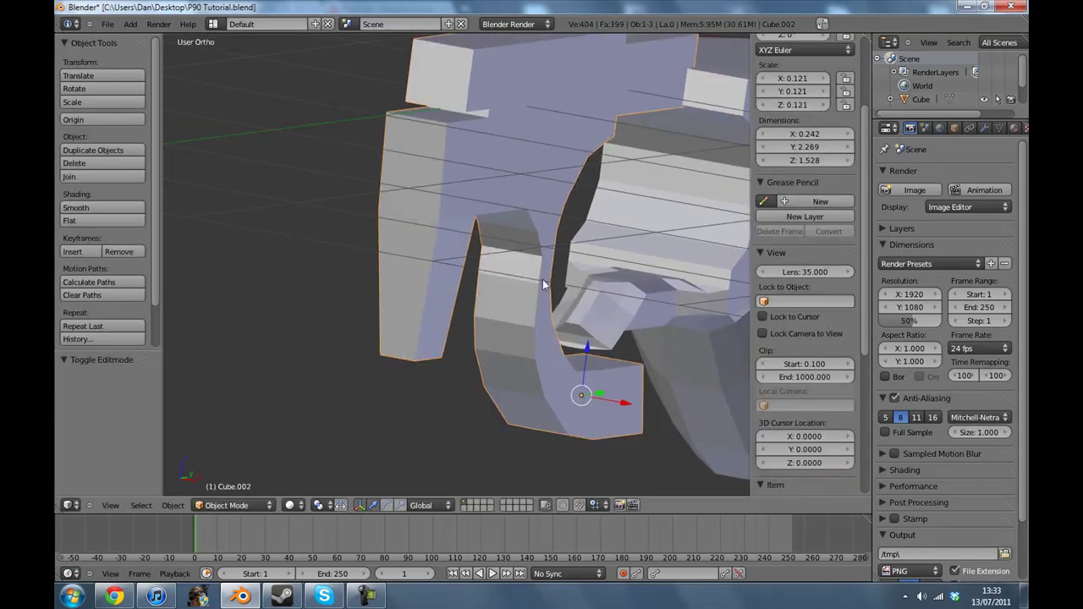
- Widen the front body object along X by a factor of about 2.75
{"action": "middle_click_drag", "start_coordinate": [499, 287], "coordinate": [446, 327]}
{"action": "scroll", "coordinate": [445, 325], "scroll_direction": "down", "scroll_amount": 3}
{"action": "middle_click_drag", "start_coordinate": [375, 323], "coordinate": [440, 347]}
{"action": "key", "text": "s"}
{"action": "key", "text": "x"}
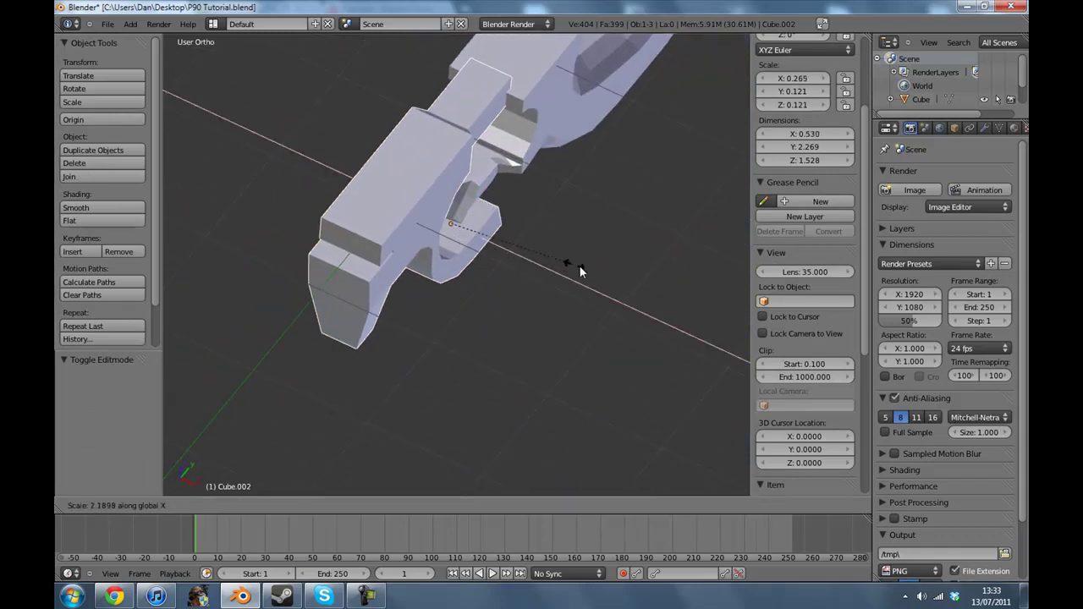
{"action": "left_click", "coordinate": [602, 272]}
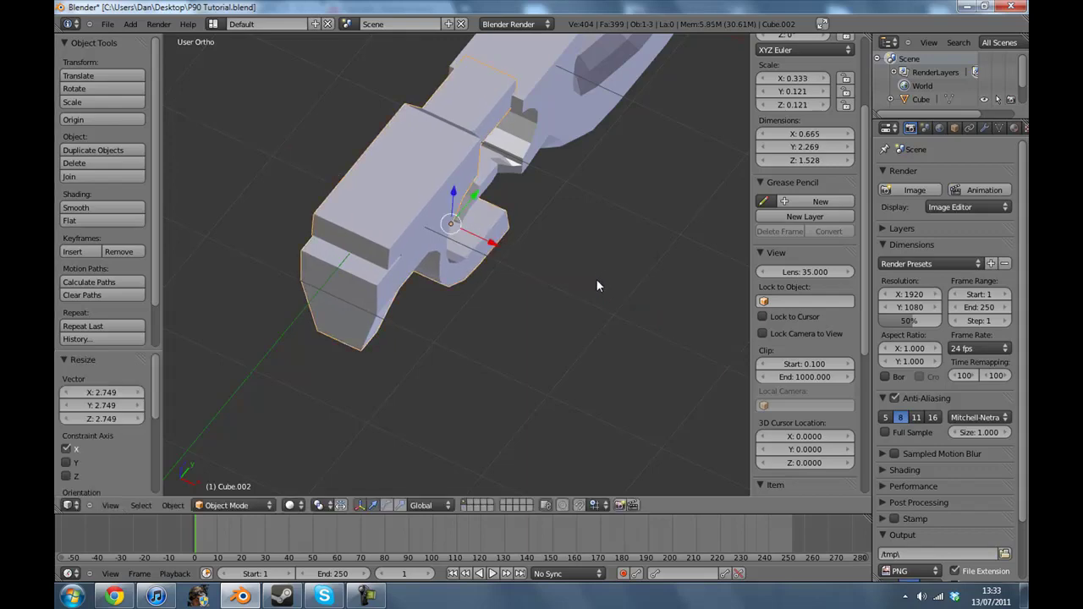
- Select the front and rear body objects together and scale both along X by about 0.70
{"action": "middle_click_drag", "start_coordinate": [586, 281], "coordinate": [602, 303]}
{"action": "key", "text": "a"}
{"action": "key", "text": "a"}
{"action": "key", "text": "a"}
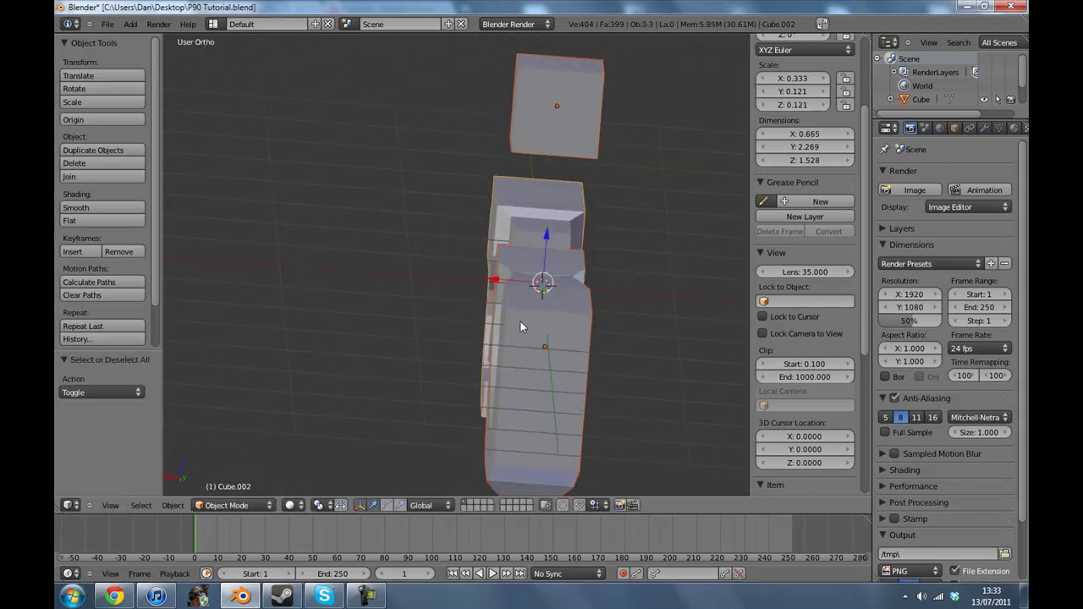
{"action": "middle_click_drag", "start_coordinate": [429, 318], "coordinate": [590, 295]}
{"action": "right_click", "coordinate": [634, 296]}
{"action": "right_click", "coordinate": [530, 209], "text": "shift"}
{"action": "middle_click_drag", "start_coordinate": [531, 209], "coordinate": [537, 282]}
{"action": "key", "text": "s"}
{"action": "key", "text": "x"}
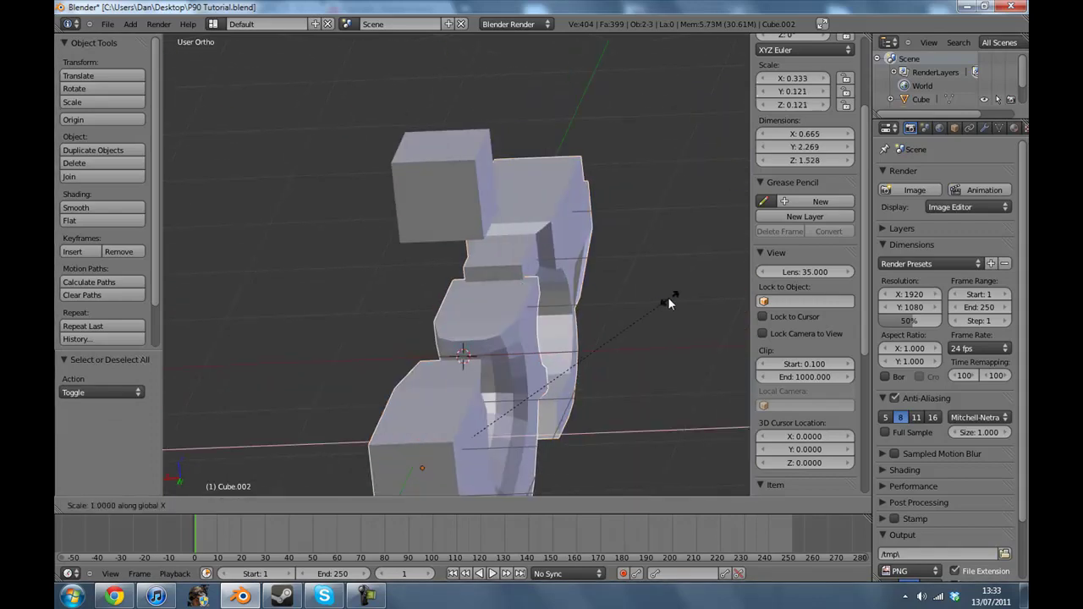
{"action": "left_click", "coordinate": [573, 313]}
- Select only the front body object and scale it along X by about 0.78
{"action": "middle_click_drag", "start_coordinate": [567, 317], "coordinate": [526, 252]}
{"action": "right_click", "coordinate": [525, 251]}
{"action": "key", "text": "s"}
{"action": "key", "text": "x"}
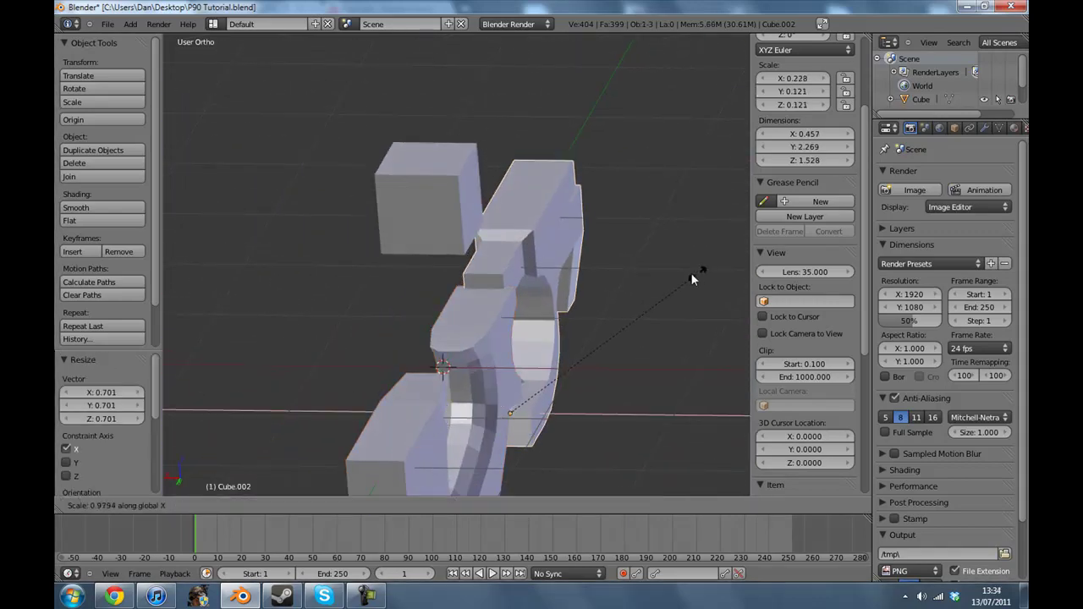
{"action": "left_click", "coordinate": [608, 296]}
{"action": "middle_click_drag", "start_coordinate": [608, 296], "coordinate": [436, 230]}
- From the right side view, select the front grip's inner edge vertices around the trigger hole, up to its upper corner
{"action": "left_click", "coordinate": [110, 505]}
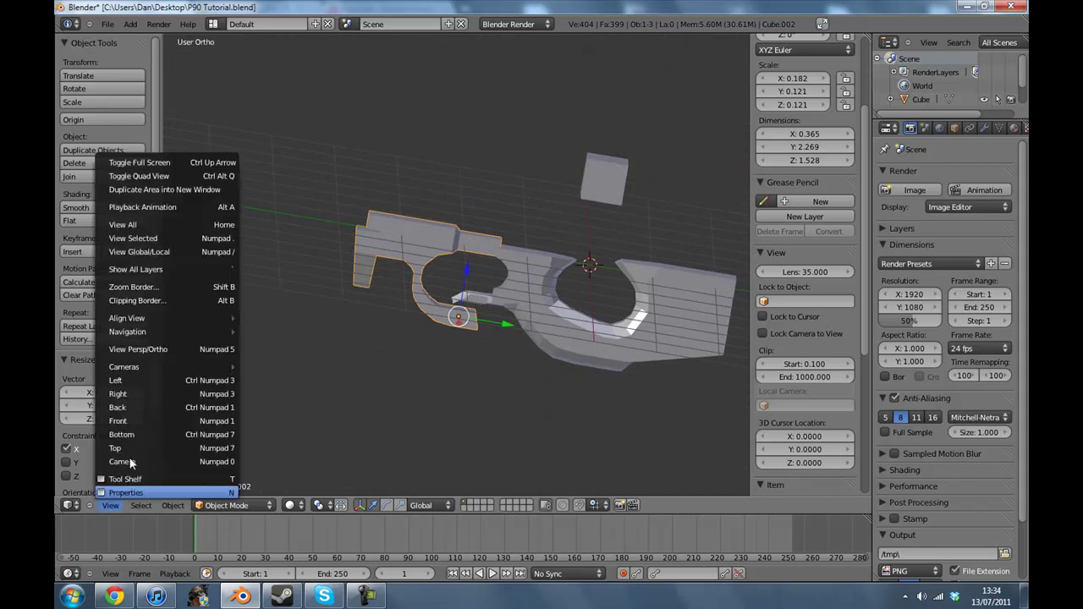
{"action": "left_click", "coordinate": [127, 396]}
{"action": "scroll", "coordinate": [615, 277], "scroll_direction": "up", "scroll_amount": 5}
{"action": "scroll", "coordinate": [473, 261], "scroll_direction": "up", "scroll_amount": 2}
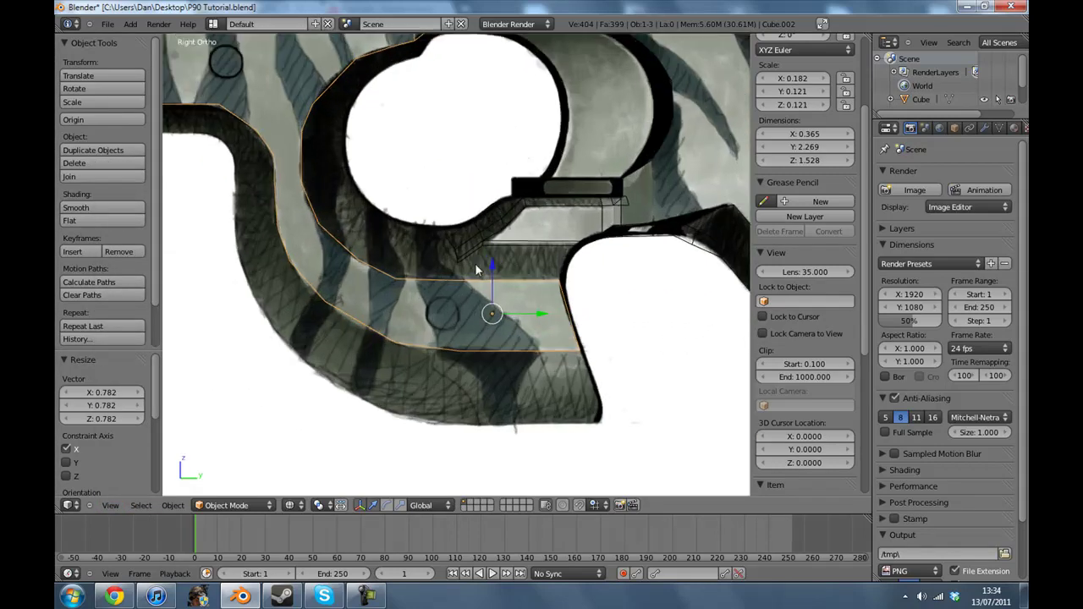
{"action": "key", "text": "Tab"}
{"action": "scroll", "coordinate": [474, 262], "scroll_direction": "down", "scroll_amount": 2}
{"action": "key", "text": "a"}
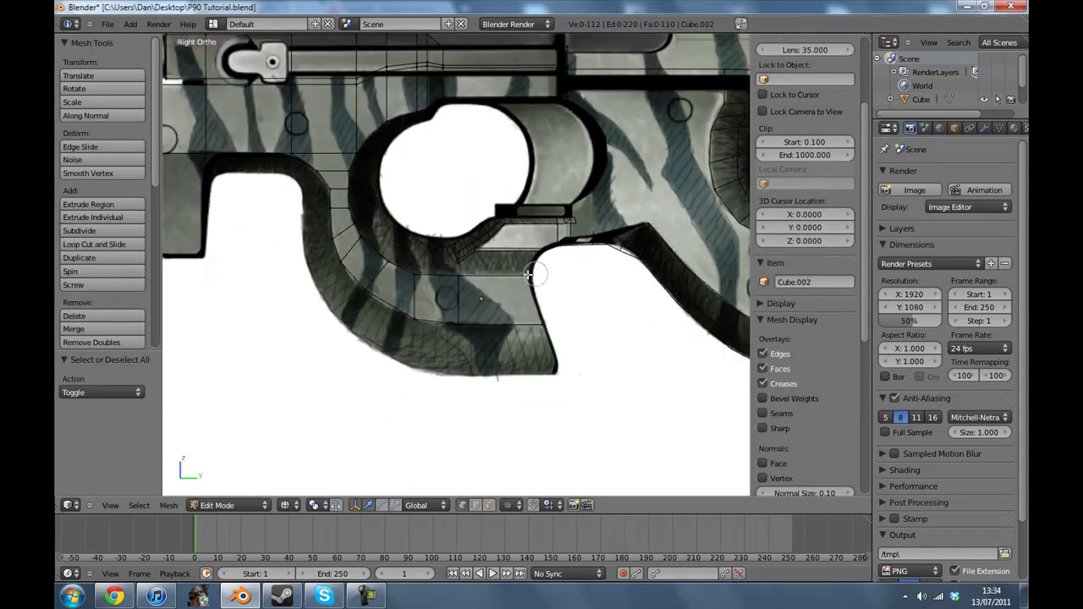
{"action": "right_click", "coordinate": [451, 278]}
{"action": "left_click_drag", "start_coordinate": [401, 269], "coordinate": [353, 207]}
{"action": "right_click", "coordinate": [392, 129], "text": "shift"}
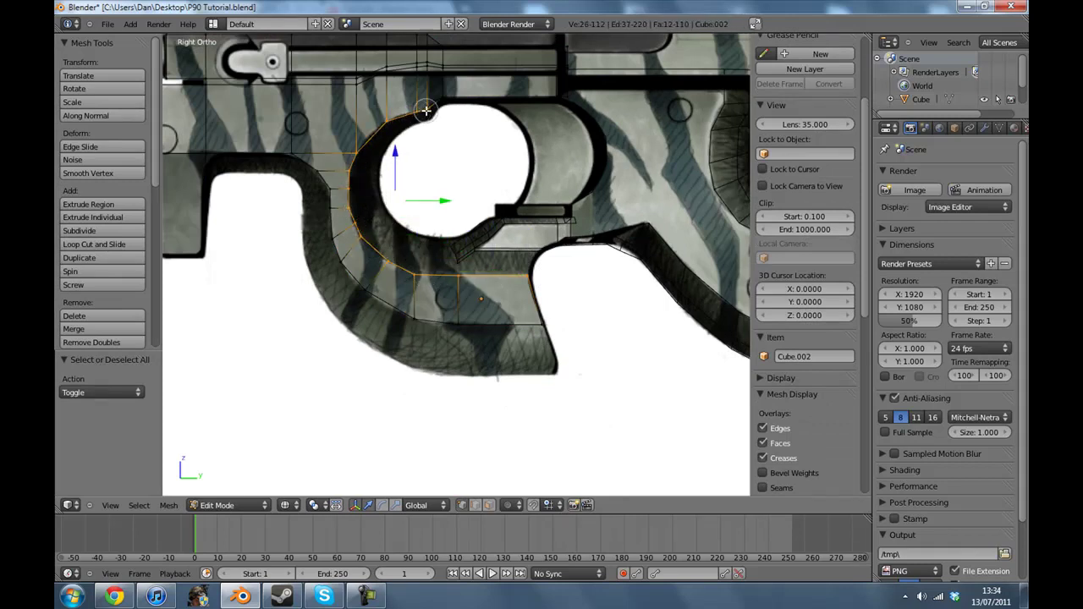
{"action": "middle_click_drag", "start_coordinate": [552, 178], "coordinate": [559, 206], "text": "shift"}
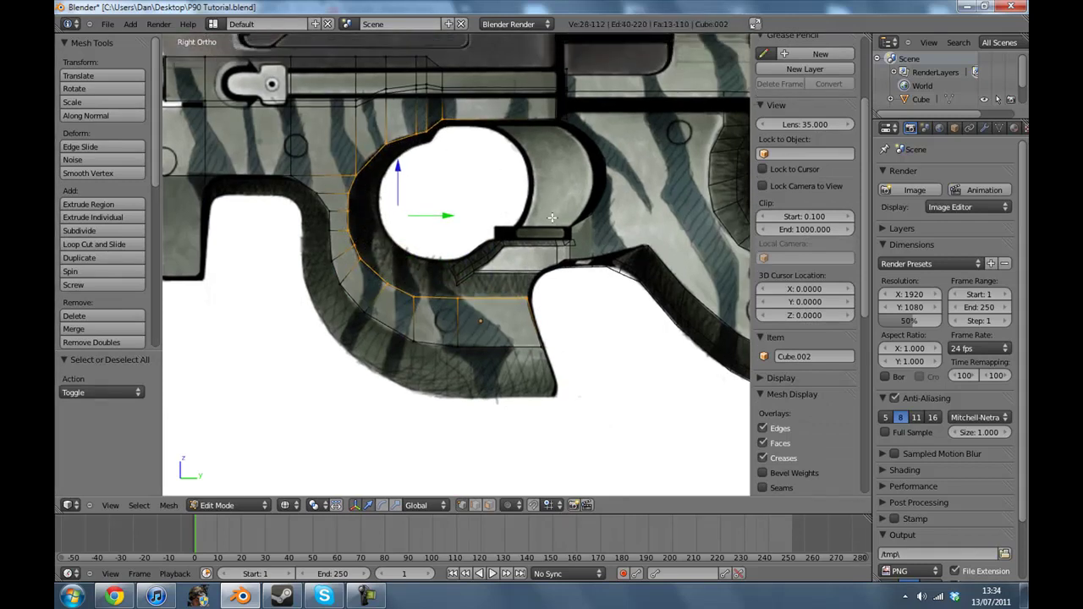
- Extrude the selected inner edge in place, scale it, and move it about 0.02 along Y and 0.04 up
{"action": "key", "text": "e"}
{"action": "right_click", "coordinate": [560, 208]}
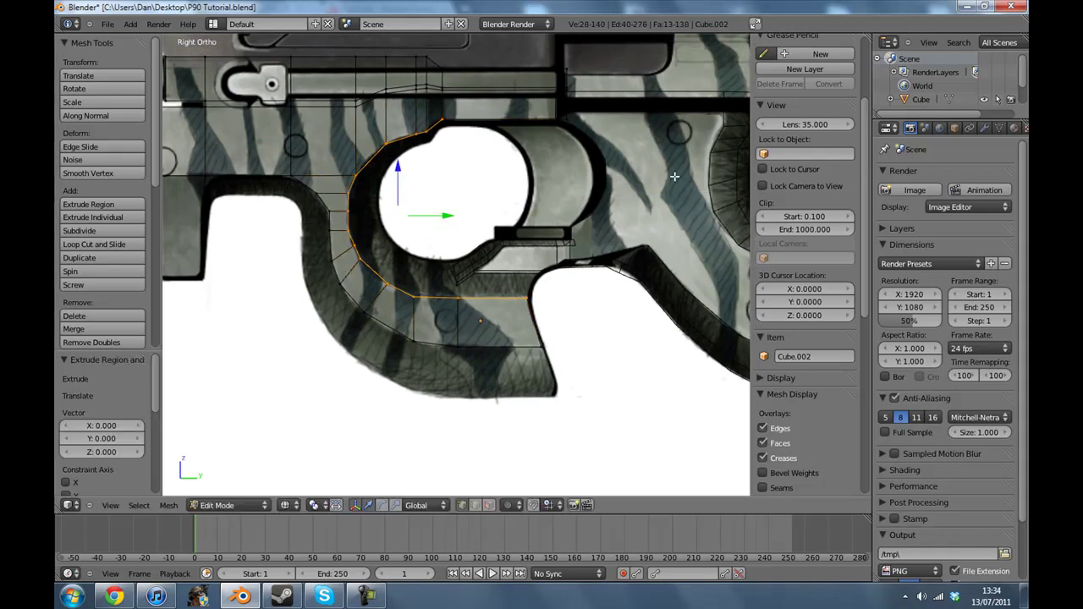
{"action": "key", "text": "s"}
{"action": "left_click", "coordinate": [612, 192]}
{"action": "key", "text": "g"}
{"action": "left_click", "coordinate": [614, 188]}
{"action": "middle_click_drag", "start_coordinate": [614, 188], "coordinate": [522, 215]}
{"action": "key", "text": "z"}
{"action": "key", "text": "z"}
- Select the new rim's vertices along the hole's front side and move them back about 0.066 along Y
{"action": "left_click", "coordinate": [110, 505]}
{"action": "left_click", "coordinate": [151, 396]}
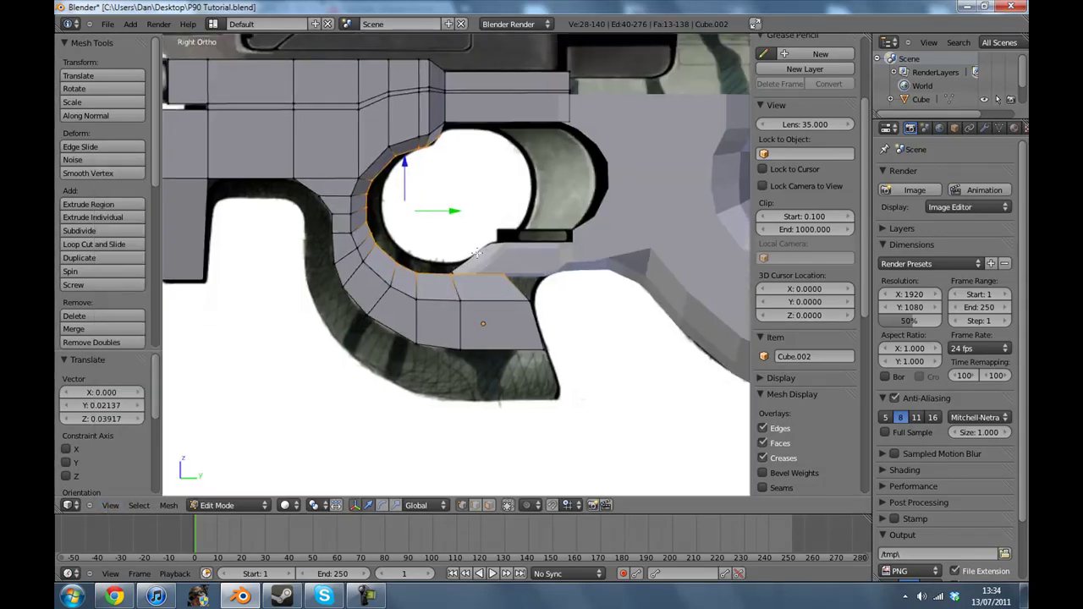
{"action": "scroll", "coordinate": [399, 217], "scroll_direction": "up", "scroll_amount": 3}
{"action": "middle_click_drag", "start_coordinate": [400, 217], "coordinate": [474, 263], "text": "shift"}
{"action": "key", "text": "z"}
{"action": "key", "text": "a"}
{"action": "key", "text": "z"}
{"action": "key", "text": "a"}
{"action": "key", "text": "a"}
{"action": "key", "text": "c"}
{"action": "mouse_move", "coordinate": [395, 166]}
{"action": "left_mouse_down"}
{"action": "mouse_move", "coordinate": [387, 225]}
{"action": "mouse_move", "coordinate": [399, 275]}
{"action": "left_mouse_up"}
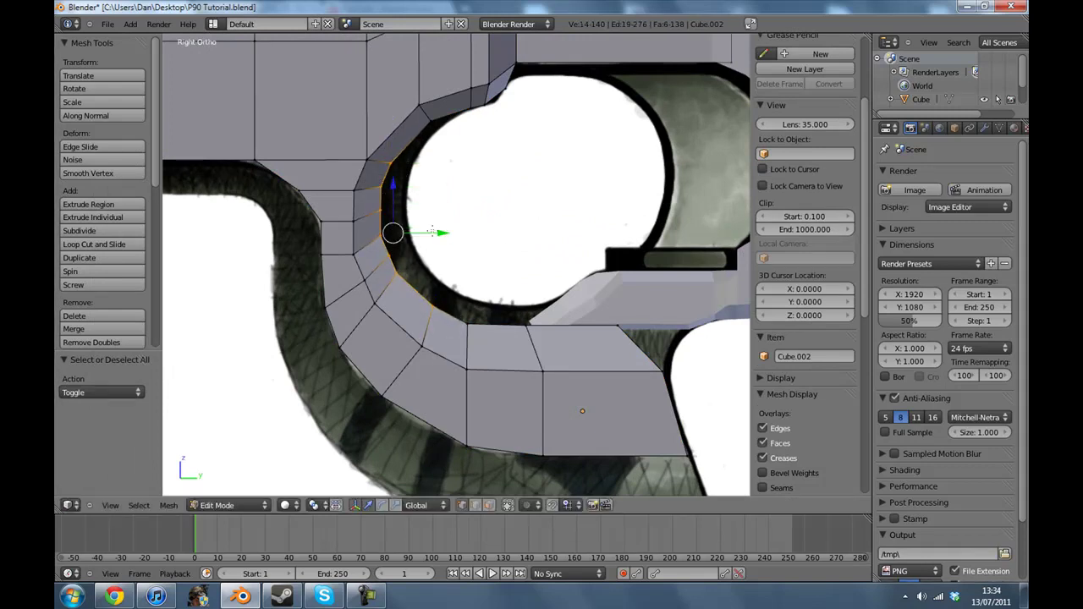
{"action": "left_click_drag", "start_coordinate": [431, 231], "coordinate": [449, 235]}
{"action": "right_click", "coordinate": [458, 240]}
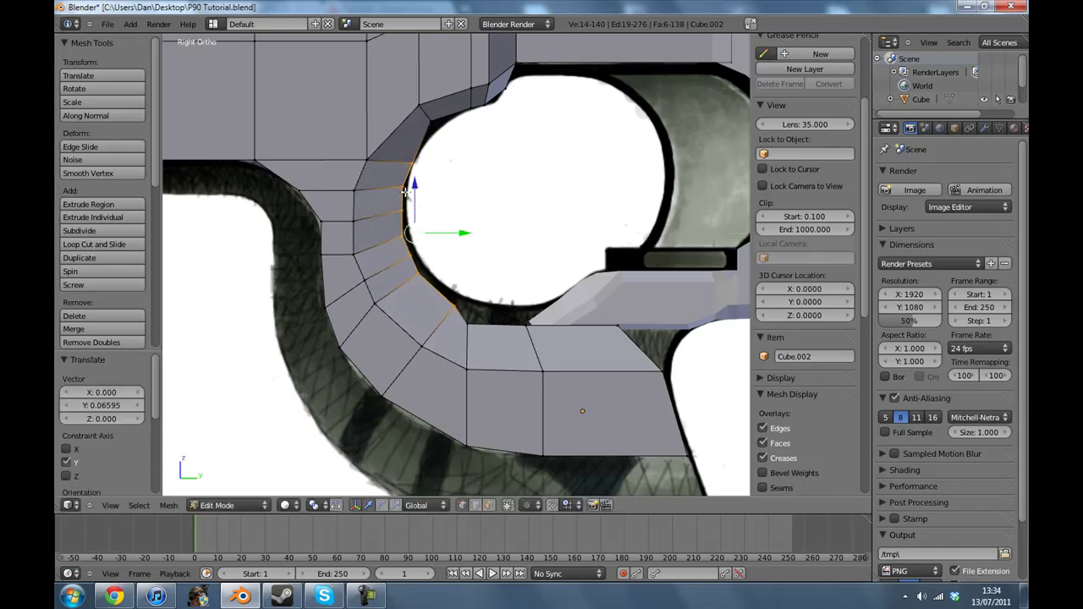
- Adjust individual vertices on the front and lower-front rim to follow the trigger hole's outline
{"action": "right_click", "coordinate": [402, 187]}
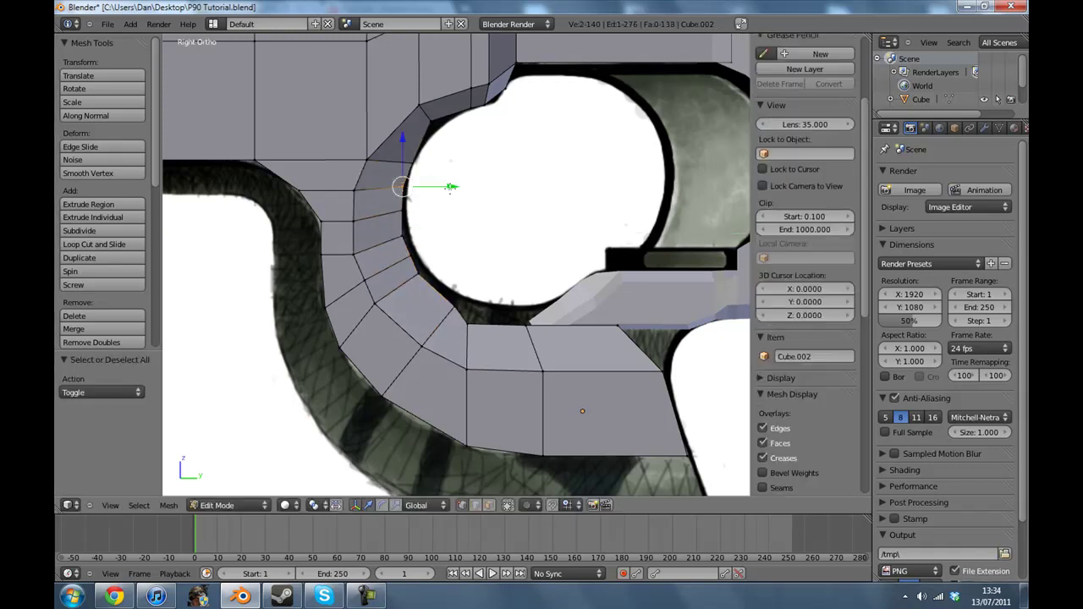
{"action": "left_click_drag", "start_coordinate": [451, 187], "coordinate": [460, 324]}
{"action": "key", "text": "a"}
{"action": "key", "text": "b"}
{"action": "key", "text": "a"}
{"action": "key", "text": "b"}
{"action": "key", "text": "a"}
{"action": "key", "text": "v"}
{"action": "key", "text": "g"}
{"action": "left_click", "coordinate": [445, 288]}
{"action": "key", "text": "a"}
{"action": "key", "text": "g"}
{"action": "left_click", "coordinate": [462, 320]}
- Box-select the rim's bottom row of vertices and raise it along Z to the hole's lower edge
{"action": "key", "text": "a"}
{"action": "key", "text": "v"}
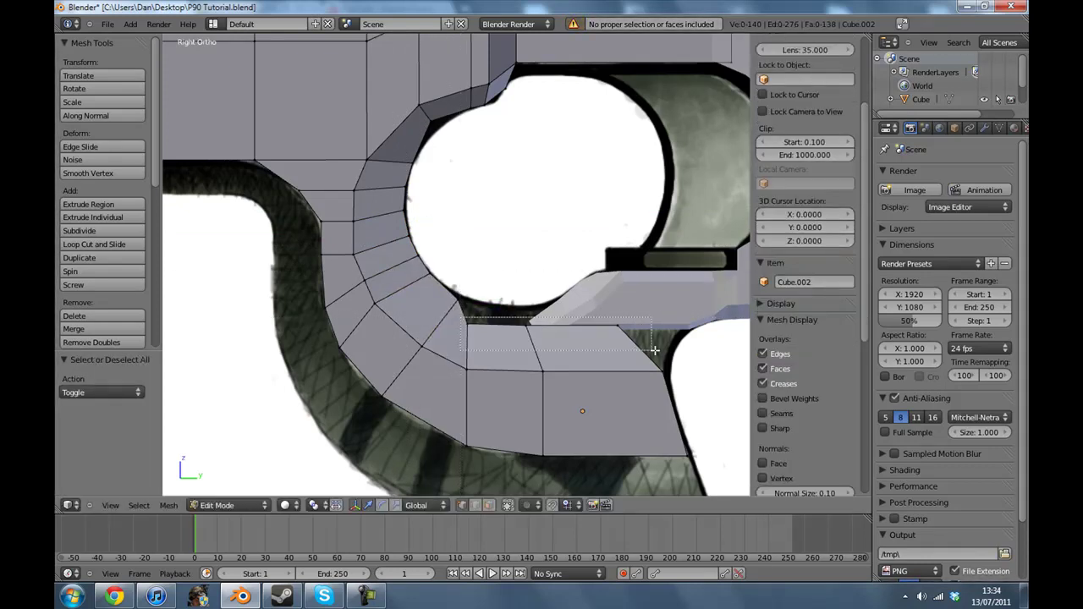
{"action": "left_click_drag", "start_coordinate": [654, 350], "coordinate": [654, 349]}
{"action": "left_click_drag", "start_coordinate": [537, 276], "coordinate": [545, 260]}
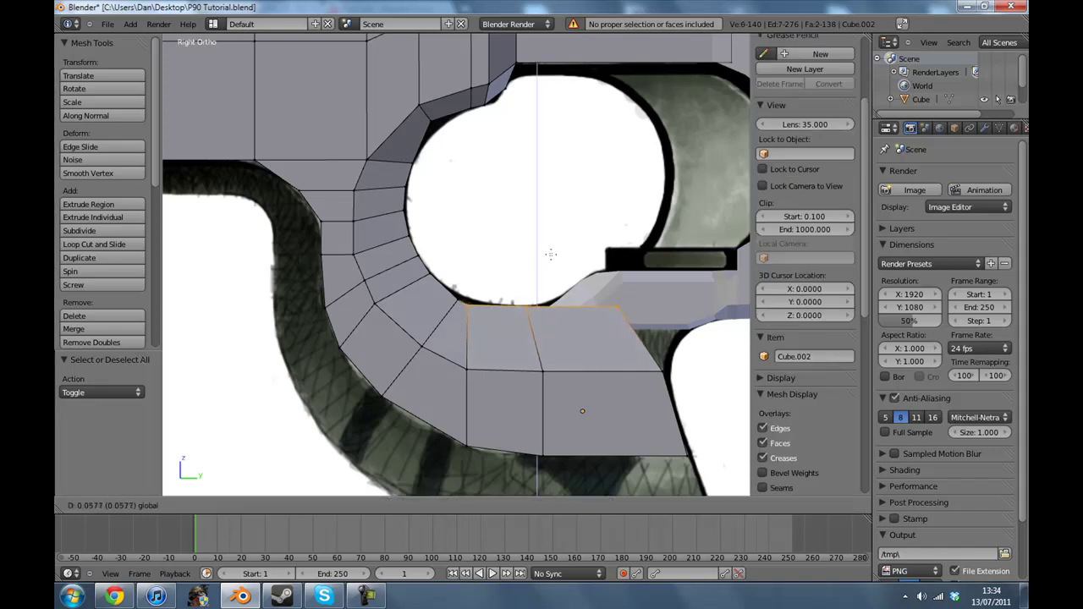
{"action": "left_click", "coordinate": [552, 254]}
- Nudge the individual rim vertices beneath the hole vertically to fit its curved lower edge
{"action": "key", "text": "a"}
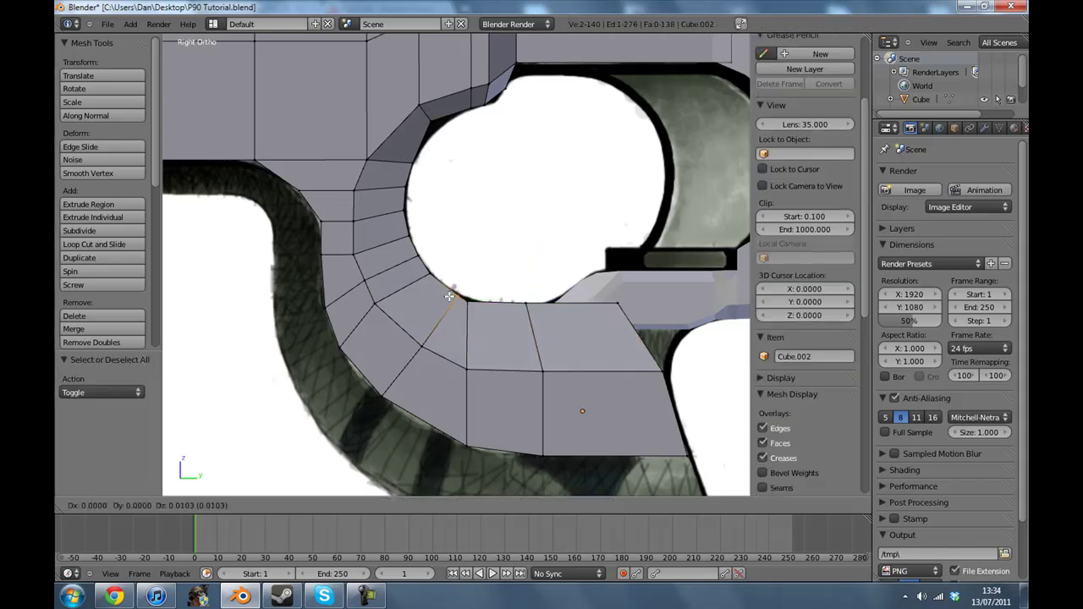
{"action": "right_click", "coordinate": [523, 306]}
{"action": "left_click_drag", "start_coordinate": [526, 271], "coordinate": [526, 273]}
- Move the rim's rear end vertices back about 0.21 along Y and down about 0.03 to the grip's rear edge
{"action": "key", "text": "z"}
{"action": "middle_click_drag", "start_coordinate": [640, 309], "coordinate": [556, 305], "text": "shift"}
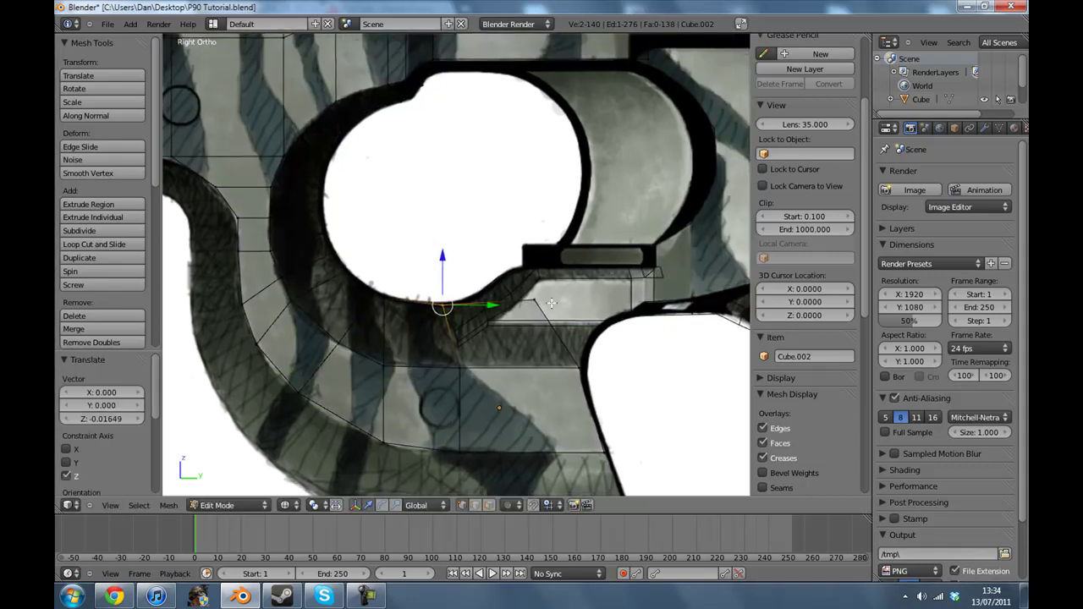
{"action": "key", "text": "a"}
{"action": "right_click", "coordinate": [532, 301]}
{"action": "key", "text": "g"}
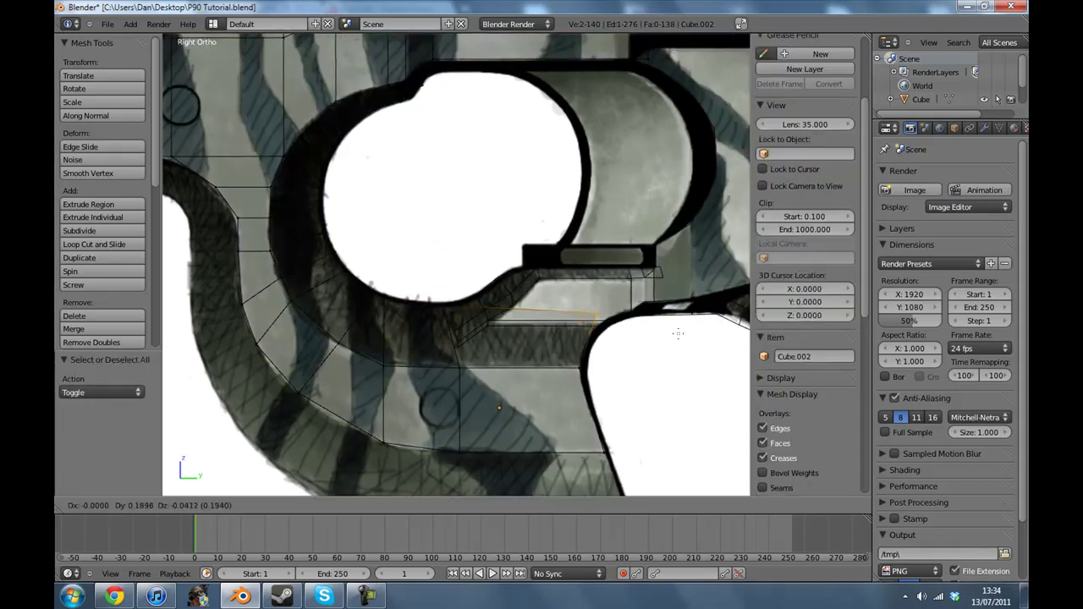
{"action": "left_click", "coordinate": [681, 329]}
{"action": "key", "text": "z"}
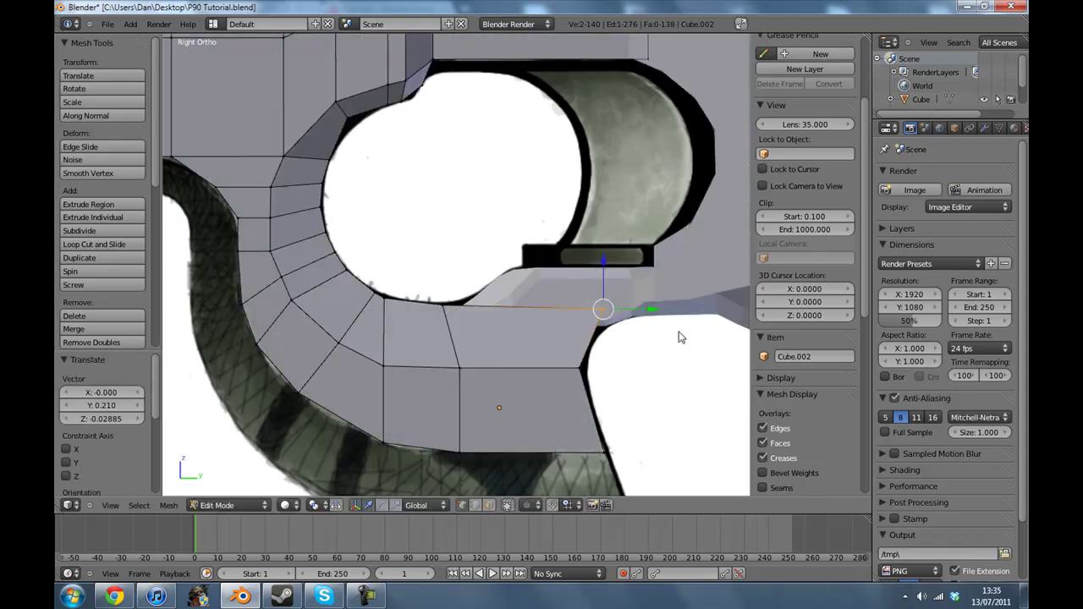
- Narrow the front body object along X by about 0.6, then widen it slightly to fit the adjoining body
{"action": "key", "text": "Tab"}
{"action": "mouse_move", "coordinate": [679, 338]}
{"action": "middle_mouse_down"}
{"action": "mouse_move", "coordinate": [488, 322]}
{"action": "mouse_move", "coordinate": [454, 352]}
{"action": "mouse_move", "coordinate": [373, 352]}
{"action": "mouse_move", "coordinate": [386, 300]}
{"action": "mouse_move", "coordinate": [678, 236]}
{"action": "middle_mouse_up"}
{"action": "key", "text": "s"}
{"action": "key", "text": "x"}
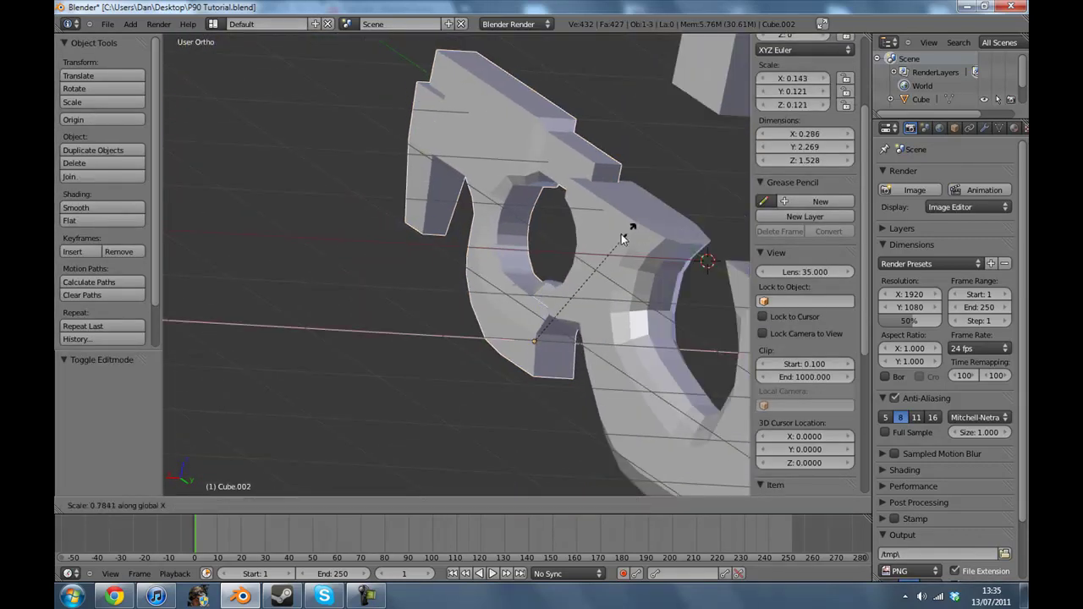
{"action": "left_click", "coordinate": [581, 247]}
{"action": "middle_click_drag", "start_coordinate": [582, 247], "coordinate": [487, 312]}
{"action": "key", "text": "s"}
{"action": "key", "text": "x"}
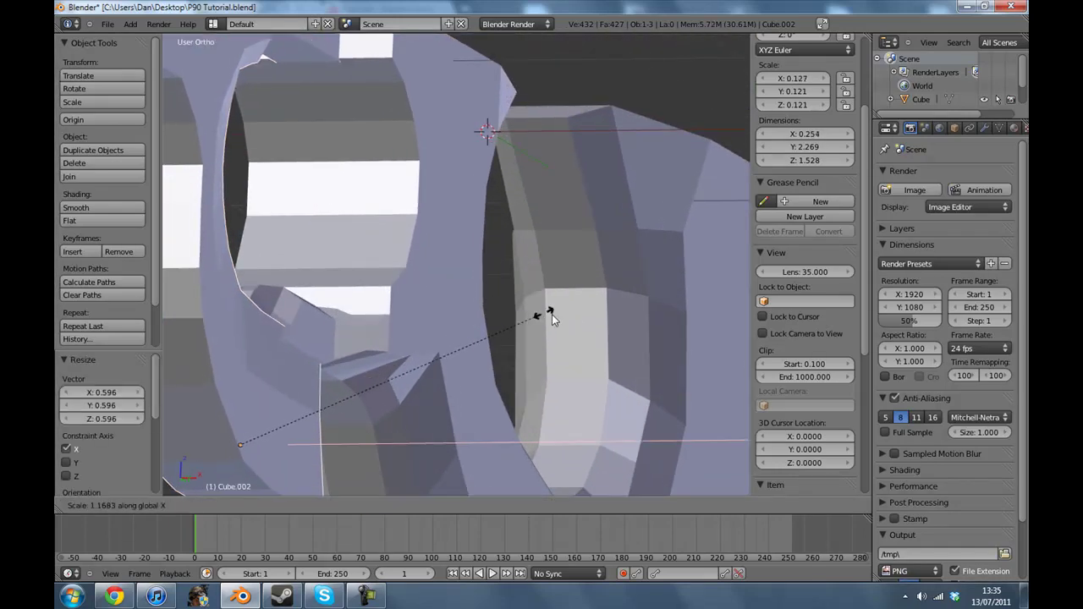
{"action": "left_click", "coordinate": [589, 318]}
- Scale the rim's rear end vertices inward along X in Edit Mode and return to Object Mode
{"action": "key", "text": "Tab"}
{"action": "middle_click_drag", "start_coordinate": [457, 271], "coordinate": [640, 310]}
{"action": "key", "text": "s"}
{"action": "key", "text": "x"}
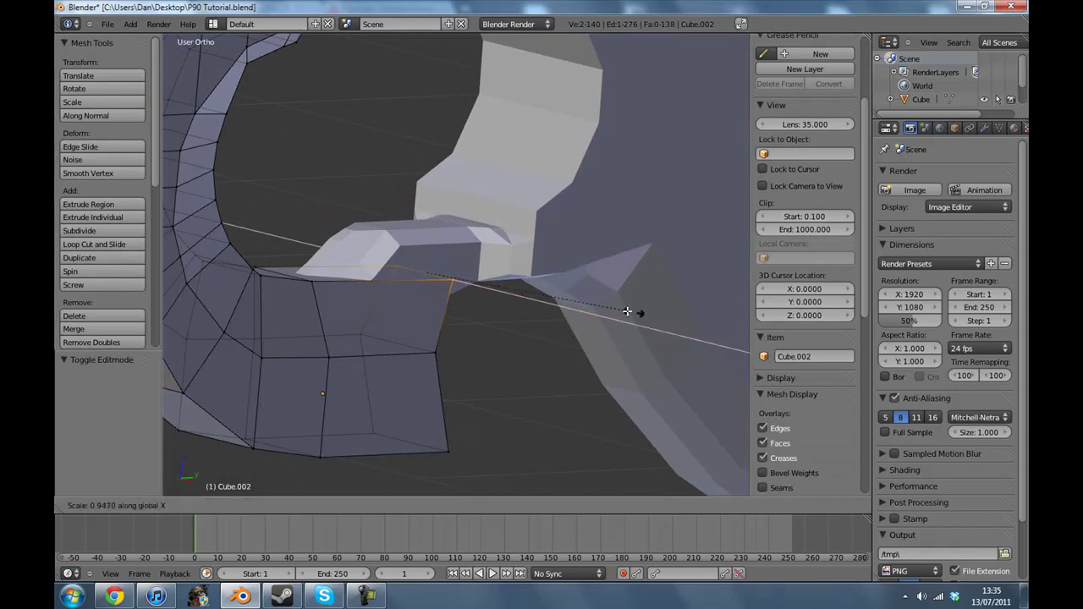
{"action": "left_click", "coordinate": [597, 302]}
{"action": "key", "text": "Tab"}
{"action": "scroll", "coordinate": [527, 291], "scroll_direction": "down", "scroll_amount": 4}
- Widen the rim's rear end vertices along X by a factor of about 1.26
{"action": "middle_click_drag", "start_coordinate": [526, 291], "coordinate": [465, 295]}
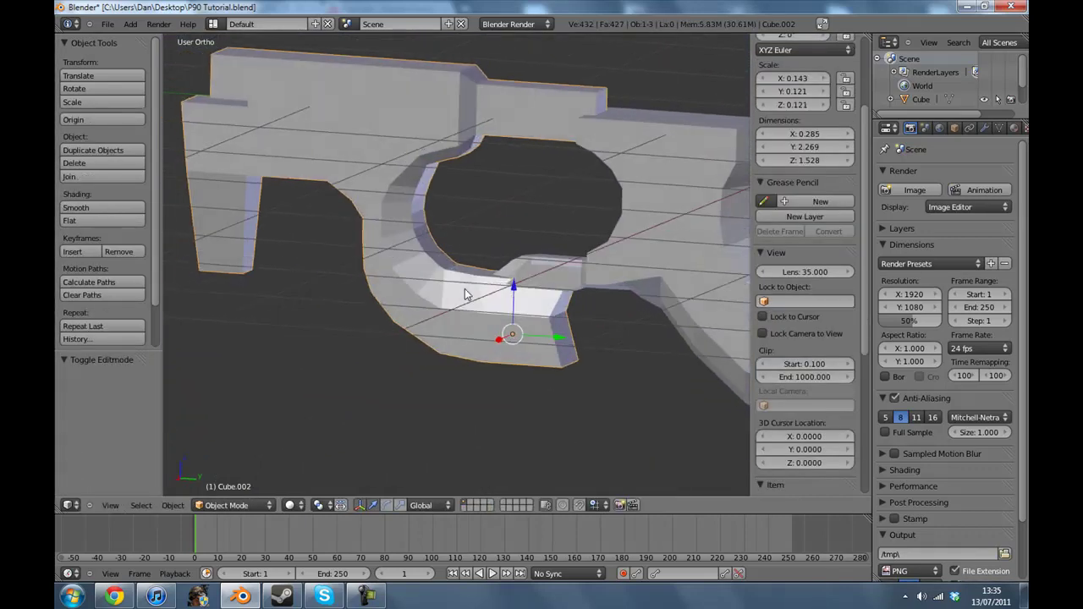
{"action": "key", "text": "Tab"}
{"action": "key", "text": "s"}
{"action": "key", "text": "x"}
{"action": "left_click", "coordinate": [658, 243]}
{"action": "scroll", "coordinate": [590, 273], "scroll_direction": "up", "scroll_amount": 4}
- Align the viewport to the right side view and clear the vertex selection
{"action": "left_click", "coordinate": [111, 505]}
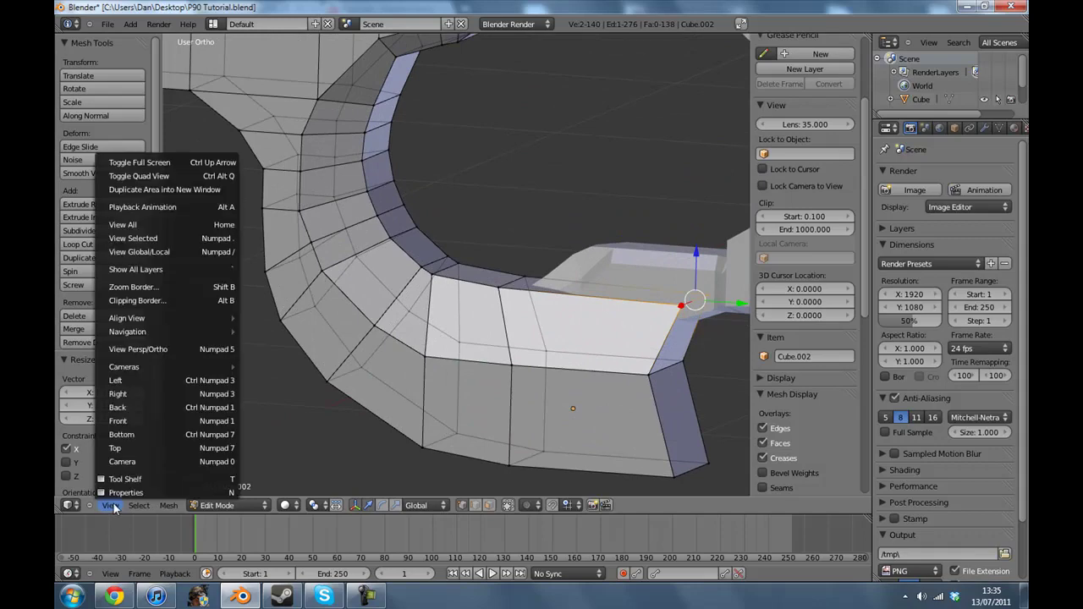
{"action": "left_click", "coordinate": [131, 407]}
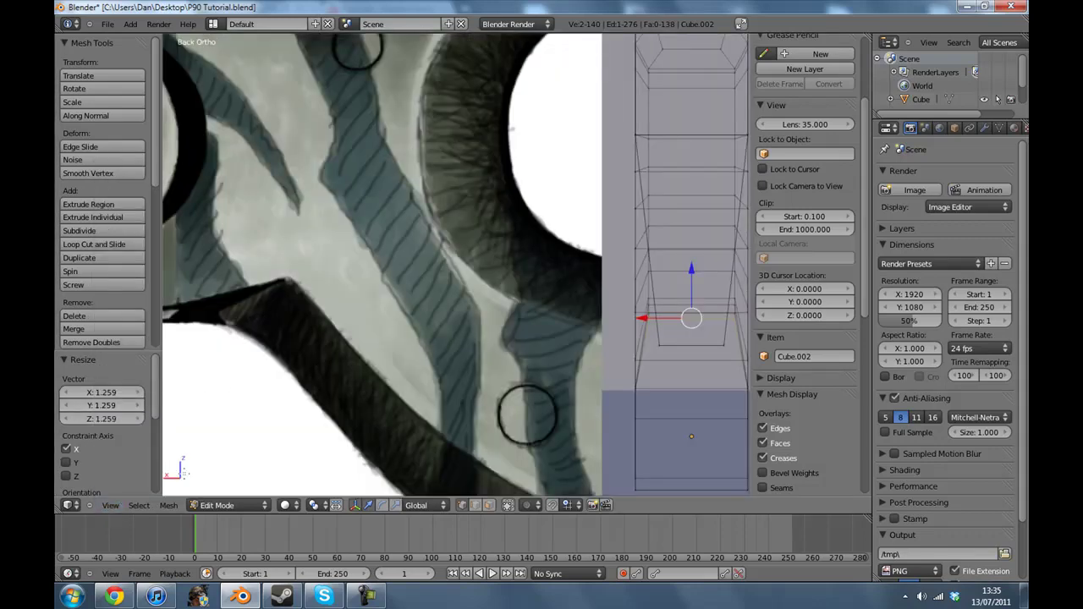
{"action": "left_click", "coordinate": [111, 506]}
{"action": "left_click", "coordinate": [123, 406]}
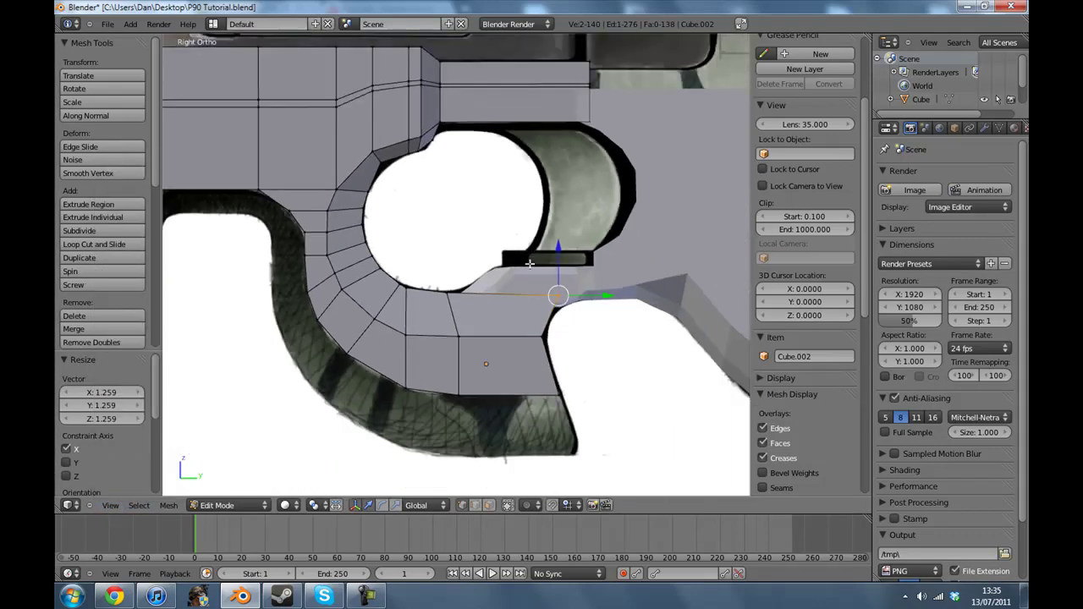
{"action": "key", "text": "a"}
{"action": "scroll", "coordinate": [567, 313], "scroll_direction": "up", "scroll_amount": 1}
{"action": "right_click", "coordinate": [561, 356]}
{"action": "key", "text": "g"}
{"action": "right_click", "coordinate": [565, 359]}
{"action": "right_click", "coordinate": [578, 302]}
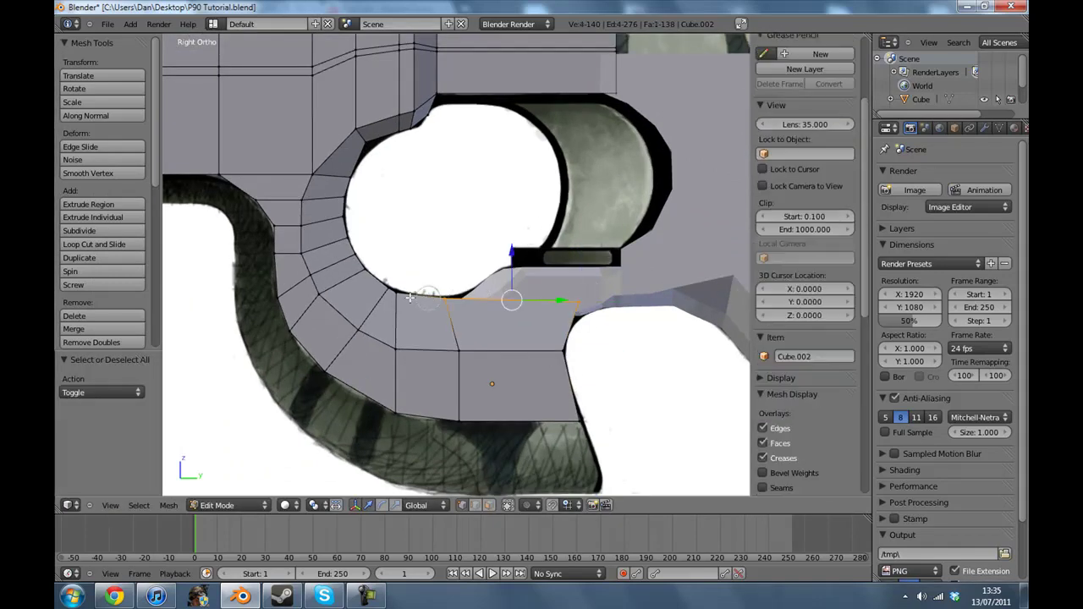
- Select the rim vertices at the hole's upper front, adjust their position against the outline, and deselect everything
{"action": "right_click", "coordinate": [359, 159]}
{"action": "key", "text": "a"}
{"action": "right_click", "coordinate": [366, 142]}
{"action": "key", "text": "g"}
{"action": "left_click", "coordinate": [371, 152]}
{"action": "key", "text": "a"}
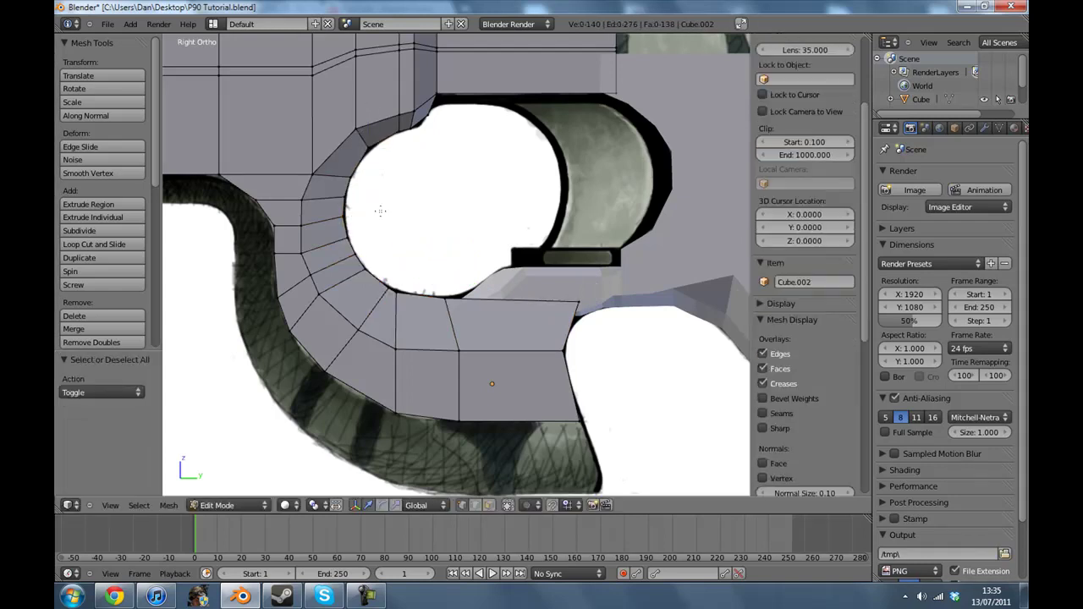
- Add an edge loop midway along the front body's rim around the grip hole, then deselect it in right side view
{"action": "left_click", "coordinate": [110, 244]}
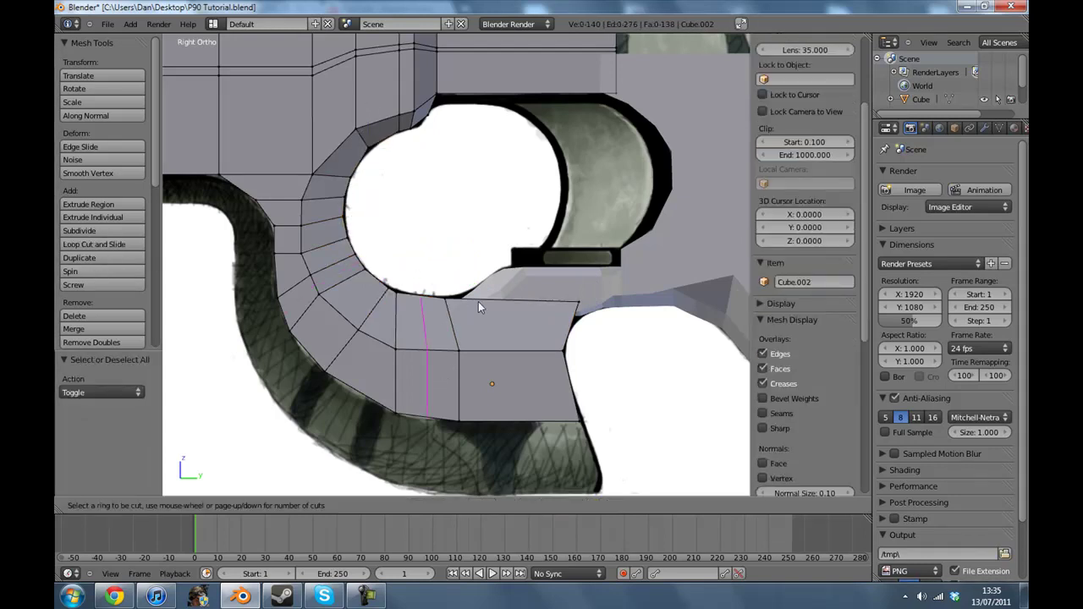
{"action": "left_click", "coordinate": [565, 329]}
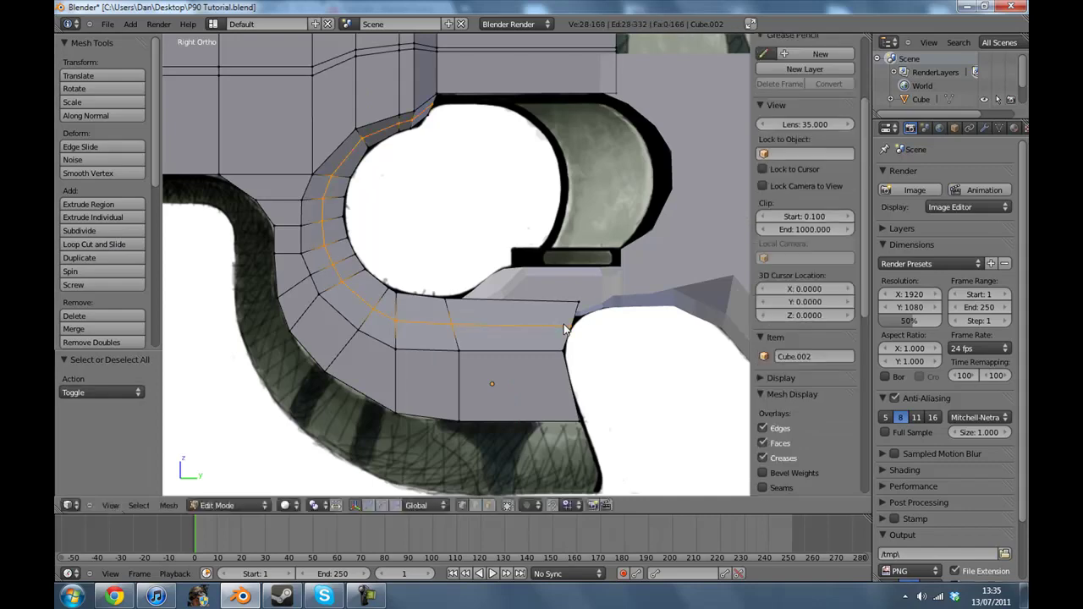
{"action": "left_click", "coordinate": [522, 269]}
{"action": "middle_click_drag", "start_coordinate": [522, 269], "coordinate": [626, 267]}
{"action": "scroll", "coordinate": [625, 266], "scroll_direction": "up", "scroll_amount": 2}
{"action": "left_click", "coordinate": [110, 505]}
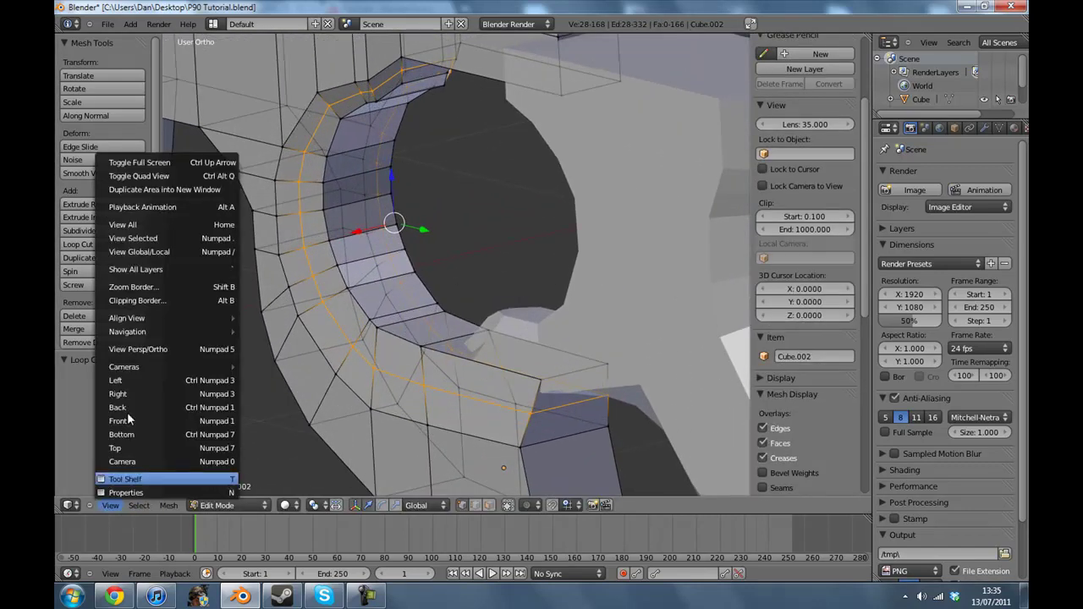
{"action": "left_click", "coordinate": [126, 394]}
{"action": "key", "text": "a"}
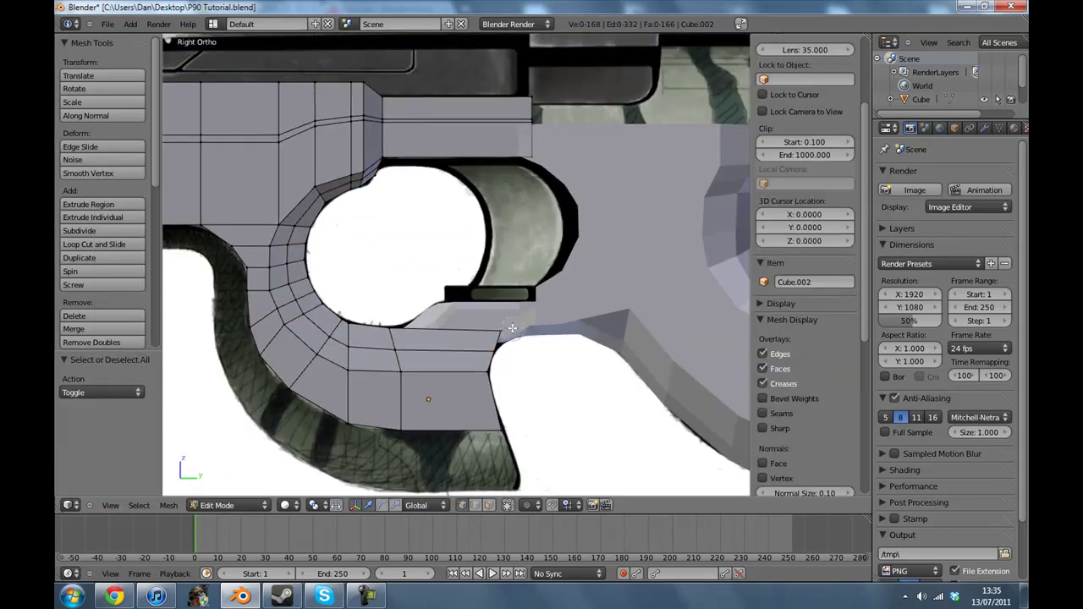
- Scale the rim's innermost vertices around the grip hole along X and return to Object Mode
{"action": "right_click", "coordinate": [511, 327]}
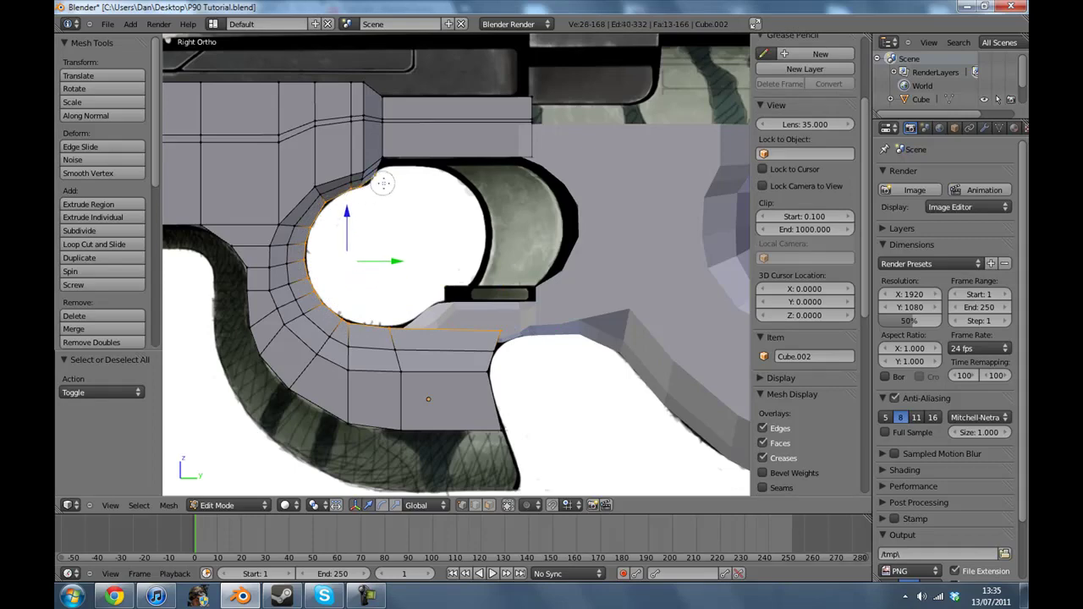
{"action": "middle_click_drag", "start_coordinate": [519, 272], "coordinate": [373, 298]}
{"action": "key", "text": "s"}
{"action": "key", "text": "x"}
{"action": "left_click", "coordinate": [587, 215]}
{"action": "key", "text": "Tab"}
- Select the rear body and enter Edit Mode with no vertices selected
{"action": "middle_click_drag", "start_coordinate": [325, 259], "coordinate": [535, 369]}
{"action": "scroll", "coordinate": [312, 312], "scroll_direction": "down", "scroll_amount": 2}
{"action": "key", "text": "Tab"}
{"action": "key", "text": "Tab"}
{"action": "right_click", "coordinate": [528, 277]}
{"action": "key", "text": "Tab"}
{"action": "key", "text": "a"}
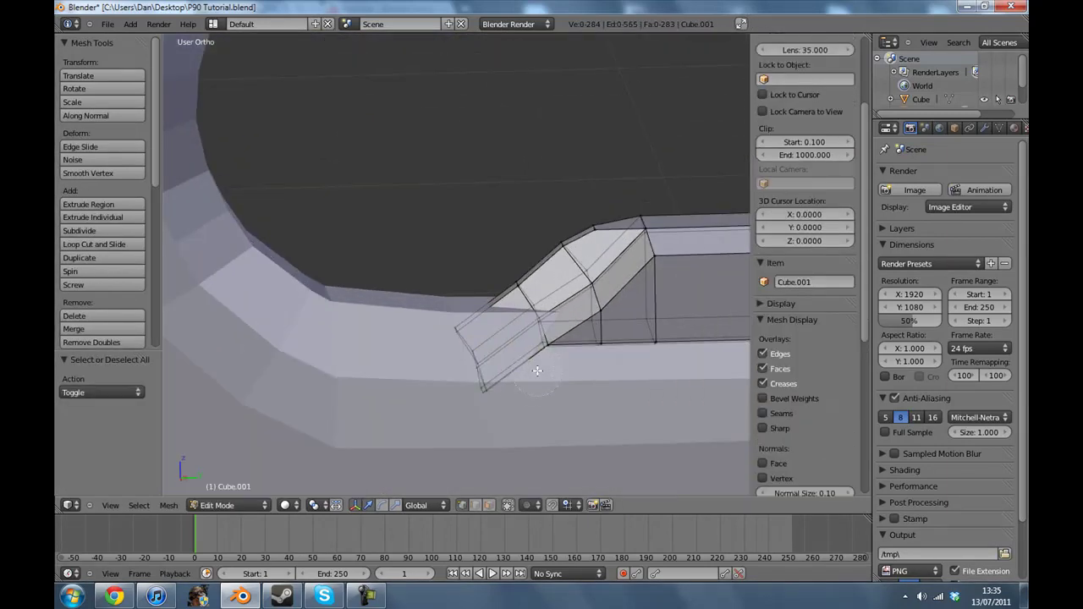
- Narrow the end vertices of the rear body's tongue below the grip hole along X by a factor of about 0.519
{"action": "left_click_drag", "start_coordinate": [492, 403], "coordinate": [444, 331]}
{"action": "middle_click_drag", "start_coordinate": [448, 318], "coordinate": [635, 385]}
{"action": "key", "text": "Tab"}
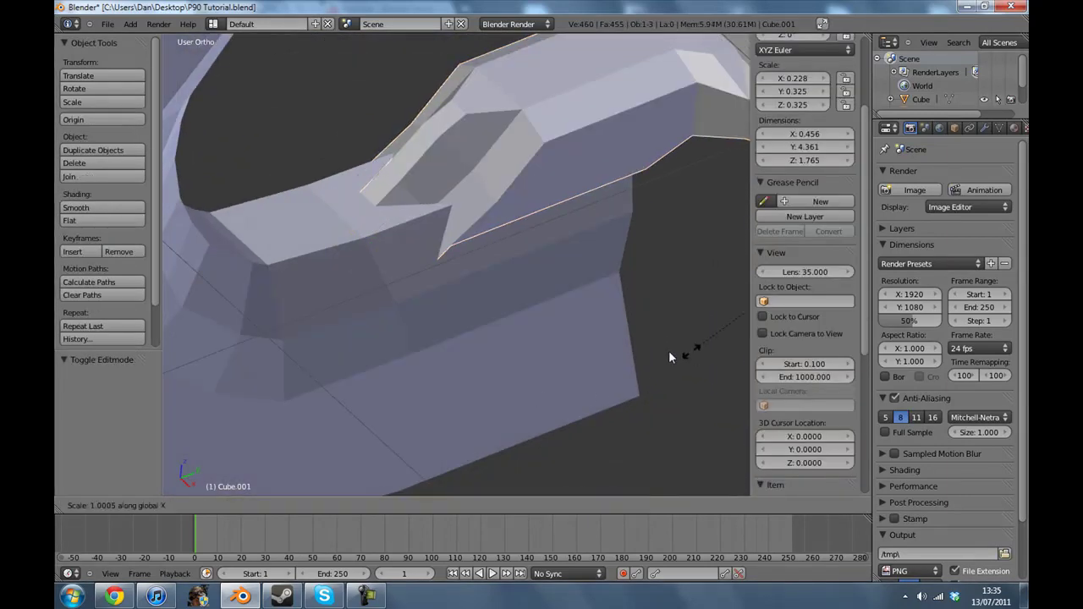
{"action": "key", "text": "Tab"}
{"action": "key", "text": "s"}
{"action": "key", "text": "x"}
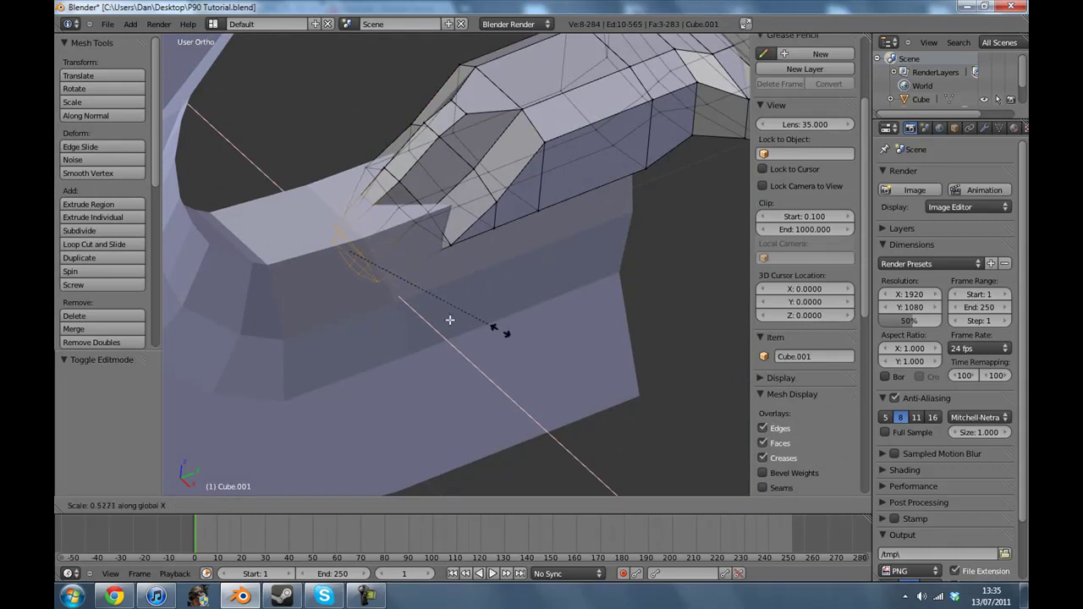
{"action": "right_click", "coordinate": [682, 360]}
{"action": "key", "text": "s"}
{"action": "key", "text": "x"}
{"action": "left_click", "coordinate": [522, 343]}
- Move the tongue's end vertices onto the hole's lower outline in right side view and deselect them
{"action": "left_click", "coordinate": [110, 505]}
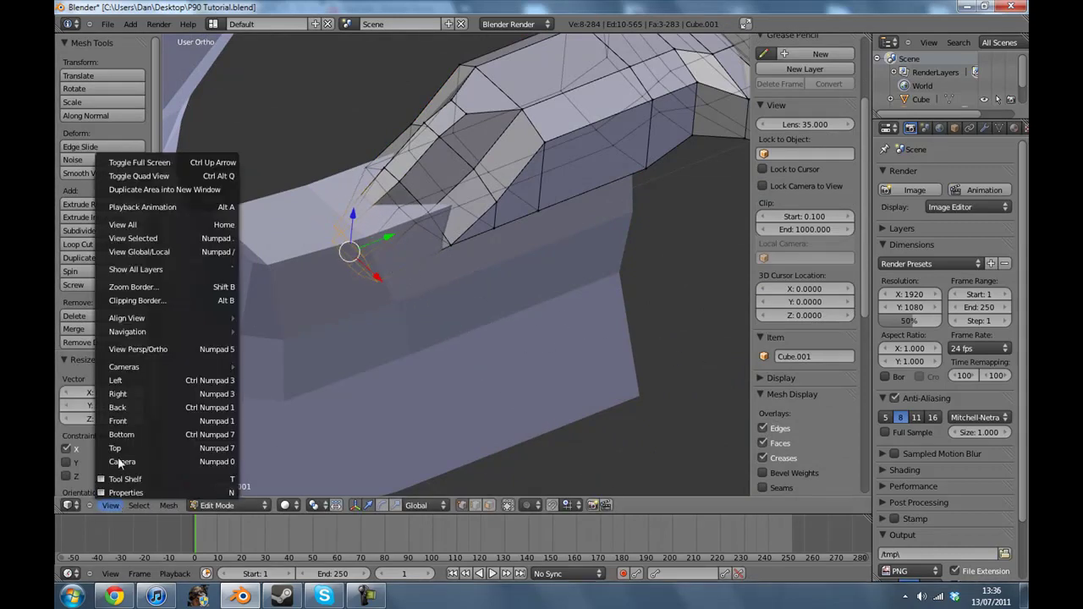
{"action": "left_click", "coordinate": [118, 406]}
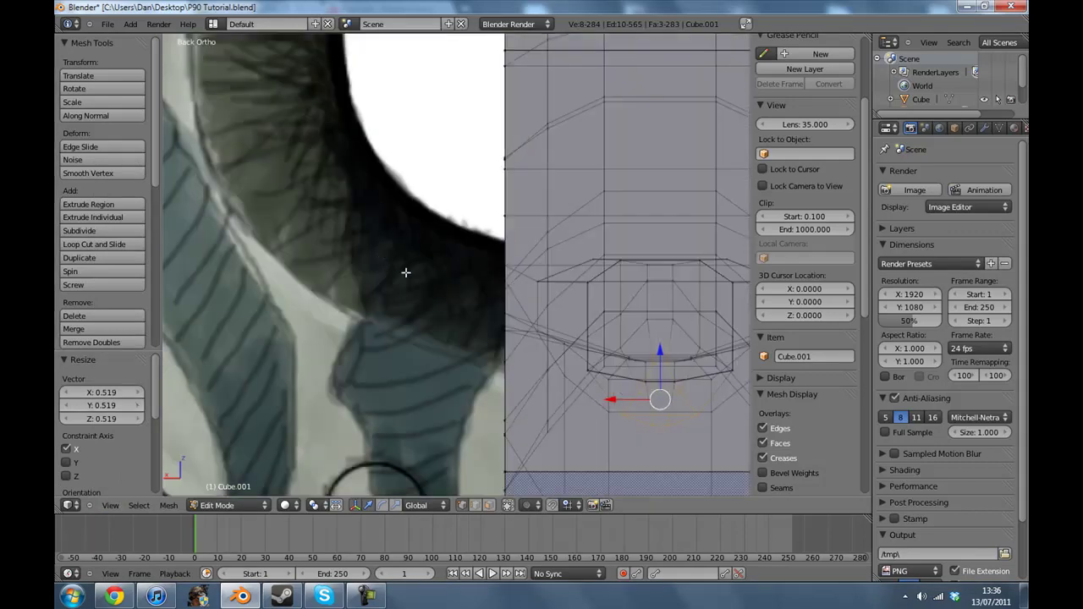
{"action": "left_click", "coordinate": [110, 505]}
{"action": "left_click", "coordinate": [154, 414]}
{"action": "key", "text": "g"}
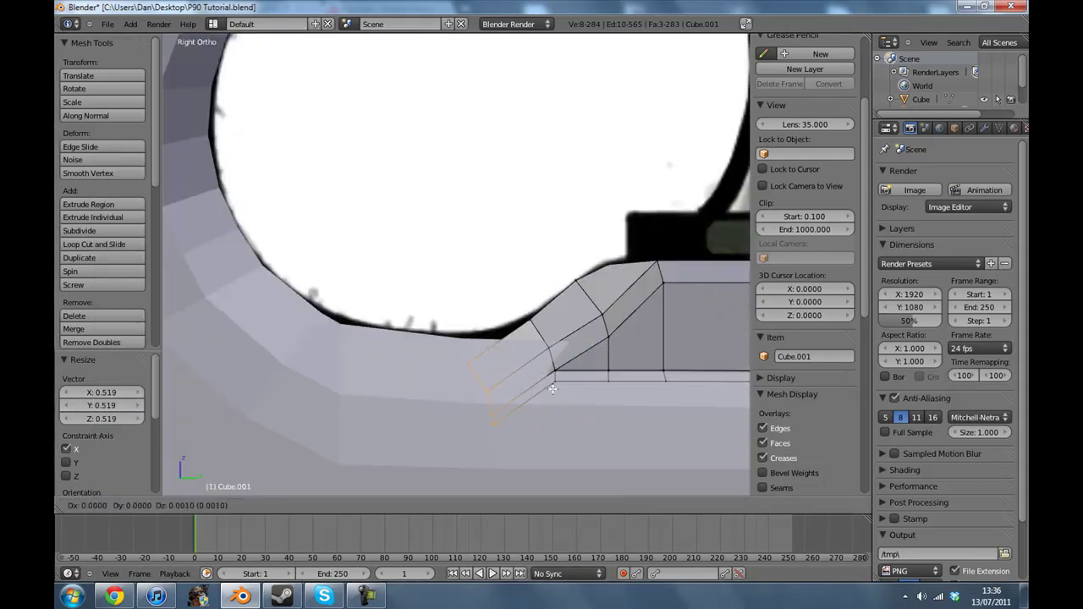
{"action": "left_click", "coordinate": [575, 369]}
{"action": "key", "text": "a"}
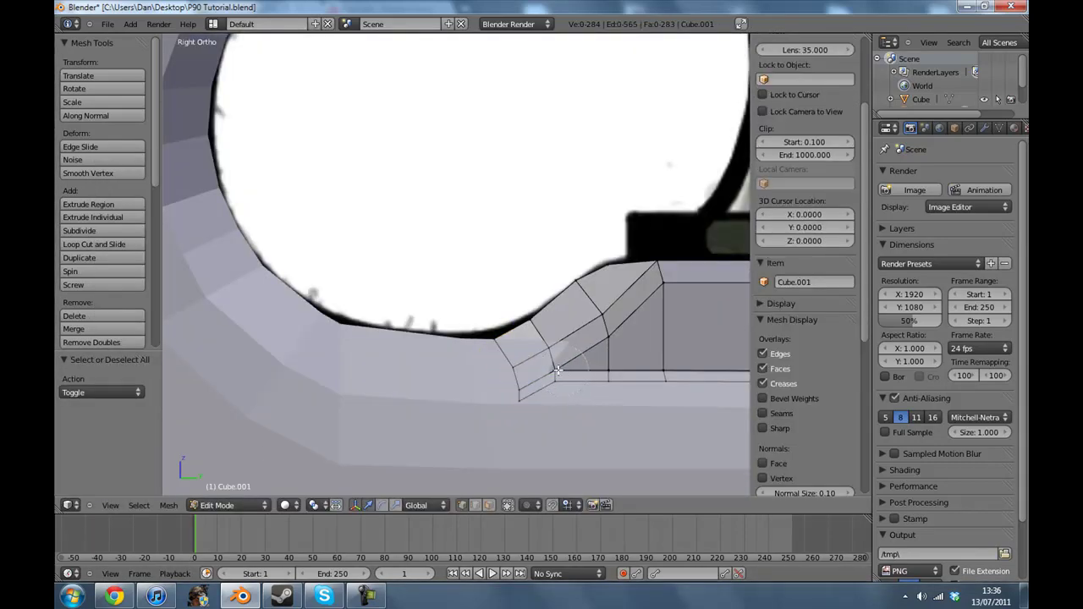
- Scale the tongue vertices next to the narrowed end along X and return to Object Mode
{"action": "right_click", "coordinate": [557, 368]}
{"action": "middle_click_drag", "start_coordinate": [556, 368], "coordinate": [614, 369]}
{"action": "key", "text": "s"}
{"action": "key", "text": "x"}
{"action": "left_click", "coordinate": [556, 369]}
{"action": "key", "text": "Tab"}
- Examine the join between the rear body's tongue and the front body from several angles
{"action": "scroll", "coordinate": [550, 369], "scroll_direction": "down", "scroll_amount": 4}
{"action": "middle_click_drag", "start_coordinate": [546, 370], "coordinate": [537, 285]}
{"action": "scroll", "coordinate": [518, 371], "scroll_direction": "down", "scroll_amount": 5}
{"action": "scroll", "coordinate": [518, 371], "scroll_direction": "down", "scroll_amount": 6}
{"action": "scroll", "coordinate": [410, 356], "scroll_direction": "down", "scroll_amount": 2}
{"action": "key", "text": "a"}
{"action": "scroll", "coordinate": [423, 393], "scroll_direction": "down", "scroll_amount": 3}
{"action": "scroll", "coordinate": [462, 237], "scroll_direction": "up", "scroll_amount": 3}
{"action": "middle_click_drag", "start_coordinate": [462, 238], "coordinate": [395, 330]}
{"action": "middle_click_drag", "start_coordinate": [287, 236], "coordinate": [373, 242]}
{"action": "scroll", "coordinate": [373, 241], "scroll_direction": "up", "scroll_amount": 4}
{"action": "key", "text": "Tab"}
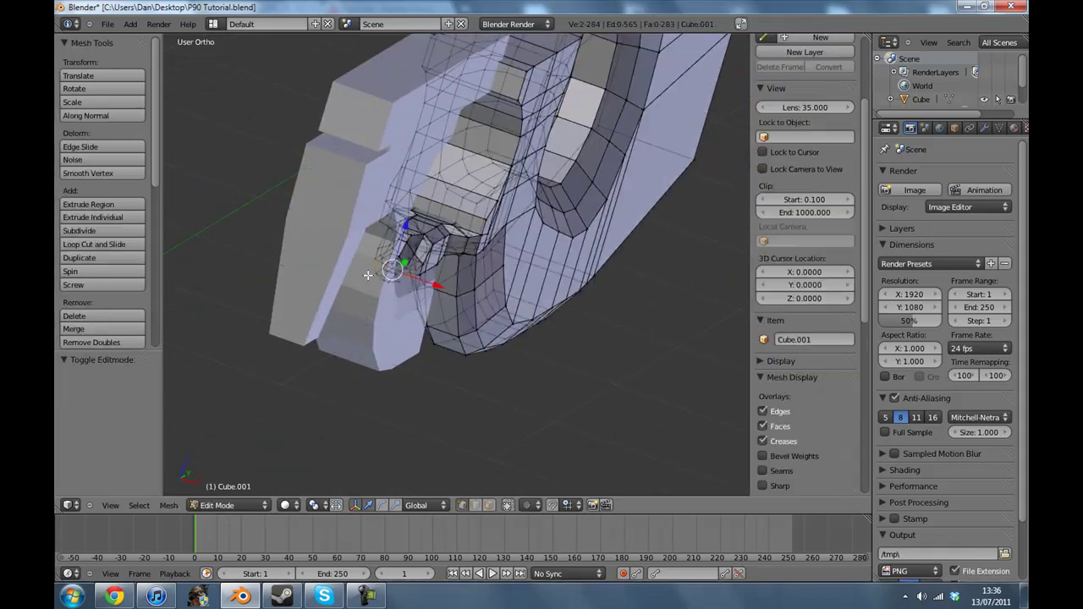
{"action": "key", "text": "Tab"}
{"action": "middle_click_drag", "start_coordinate": [487, 274], "coordinate": [376, 285]}
- Select the front body and enter Edit Mode in right side view with nothing selected
{"action": "right_click", "coordinate": [420, 242]}
{"action": "key", "text": "Tab"}
{"action": "key", "text": "a"}
{"action": "mouse_move", "coordinate": [369, 277]}
{"action": "left_mouse_down"}
{"action": "mouse_move", "coordinate": [379, 276]}
{"action": "mouse_move", "coordinate": [333, 276]}
{"action": "left_mouse_up"}
{"action": "right_click", "coordinate": [333, 276]}
{"action": "middle_click_drag", "start_coordinate": [333, 276], "coordinate": [435, 319]}
{"action": "scroll", "coordinate": [435, 319], "scroll_direction": "up", "scroll_amount": 4}
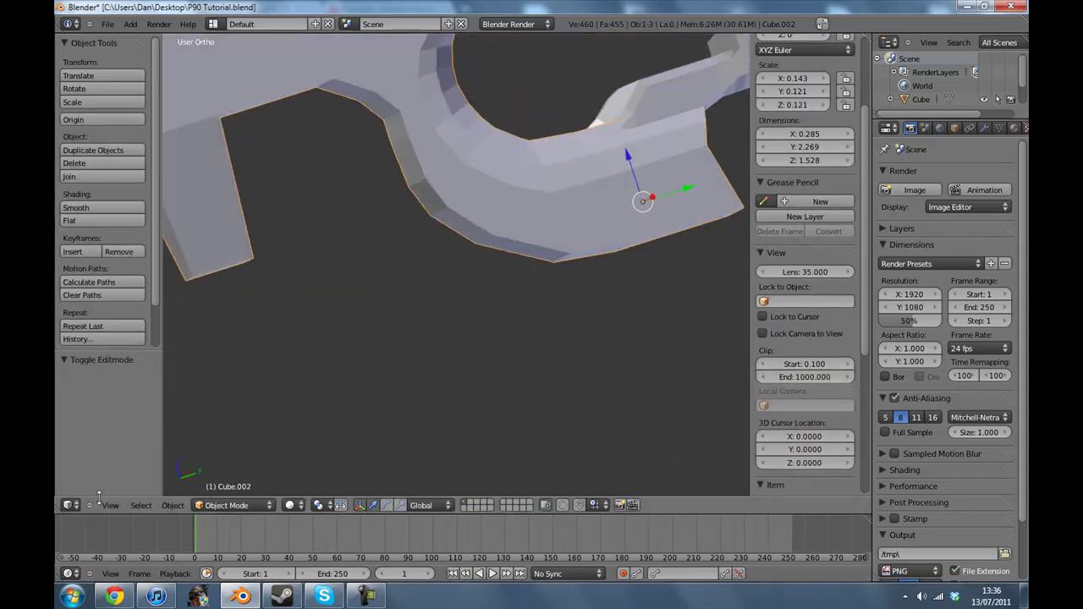
{"action": "left_click", "coordinate": [110, 505]}
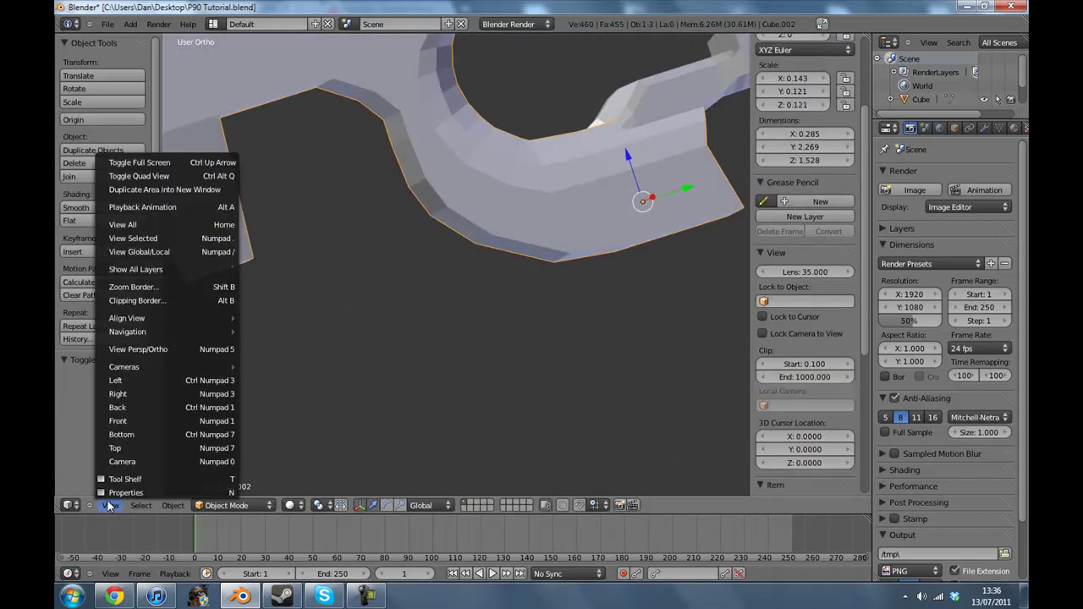
{"action": "left_click", "coordinate": [118, 393]}
{"action": "scroll", "coordinate": [455, 288], "scroll_direction": "down", "scroll_amount": 3}
{"action": "key", "text": "Tab"}
{"action": "key", "text": "a"}
{"action": "scroll", "coordinate": [463, 252], "scroll_direction": "up", "scroll_amount": 4}
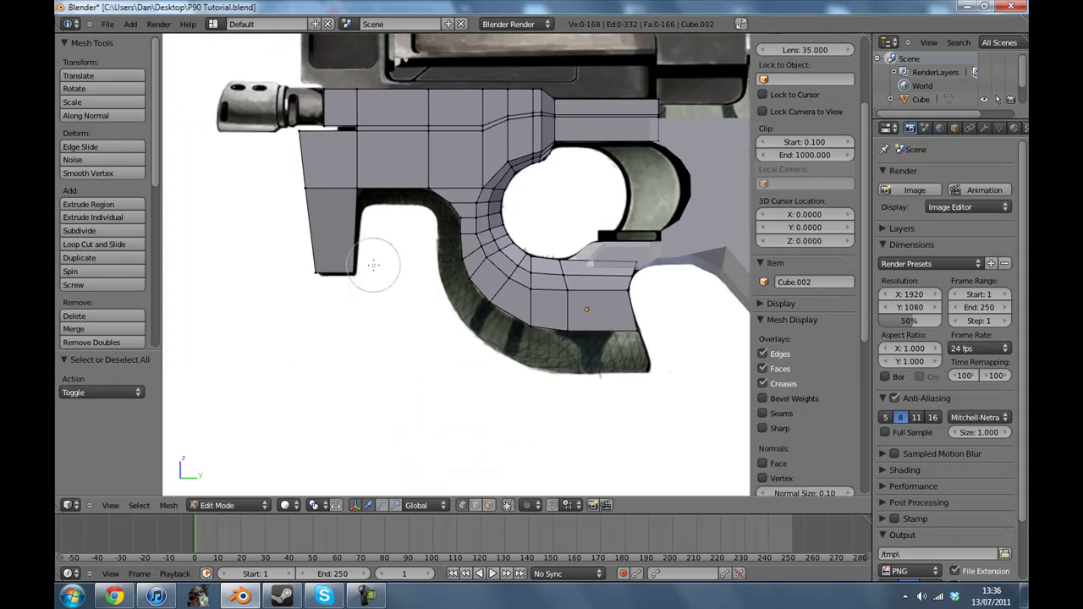
- Select the vertices along the front body's lower edge, from behind the lug to the rear end
{"action": "mouse_move", "coordinate": [364, 203]}
{"action": "left_mouse_down"}
{"action": "mouse_move", "coordinate": [385, 186]}
{"action": "mouse_move", "coordinate": [427, 203]}
{"action": "mouse_move", "coordinate": [444, 275]}
{"action": "mouse_move", "coordinate": [494, 306]}
{"action": "mouse_move", "coordinate": [631, 343]}
{"action": "left_mouse_up"}
{"action": "right_click", "coordinate": [634, 341]}
{"action": "scroll", "coordinate": [639, 338], "scroll_direction": "down", "scroll_amount": 1}
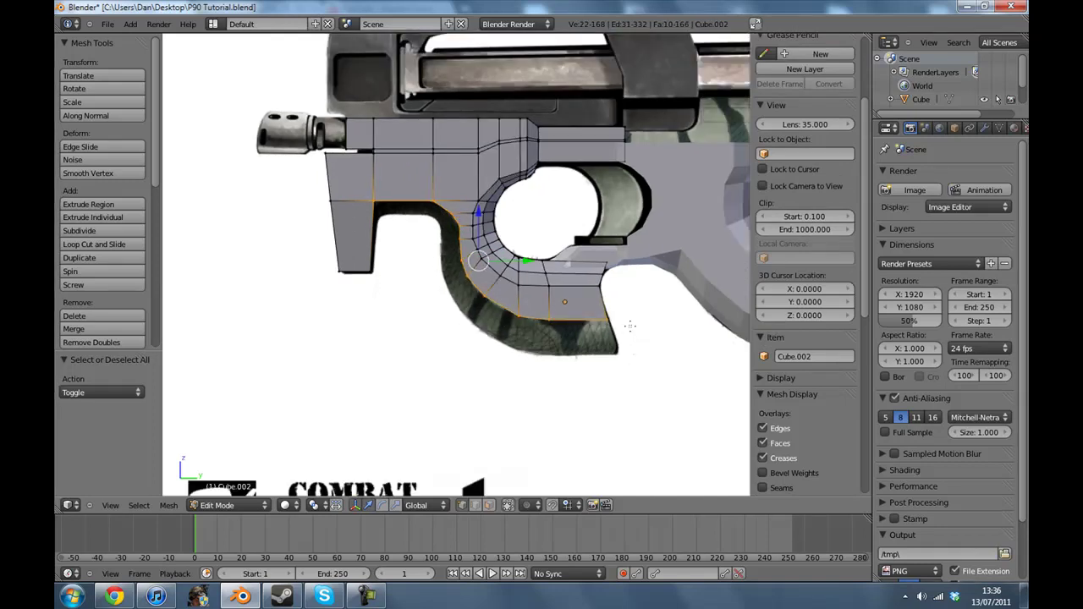
{"action": "left_click", "coordinate": [369, 597]}
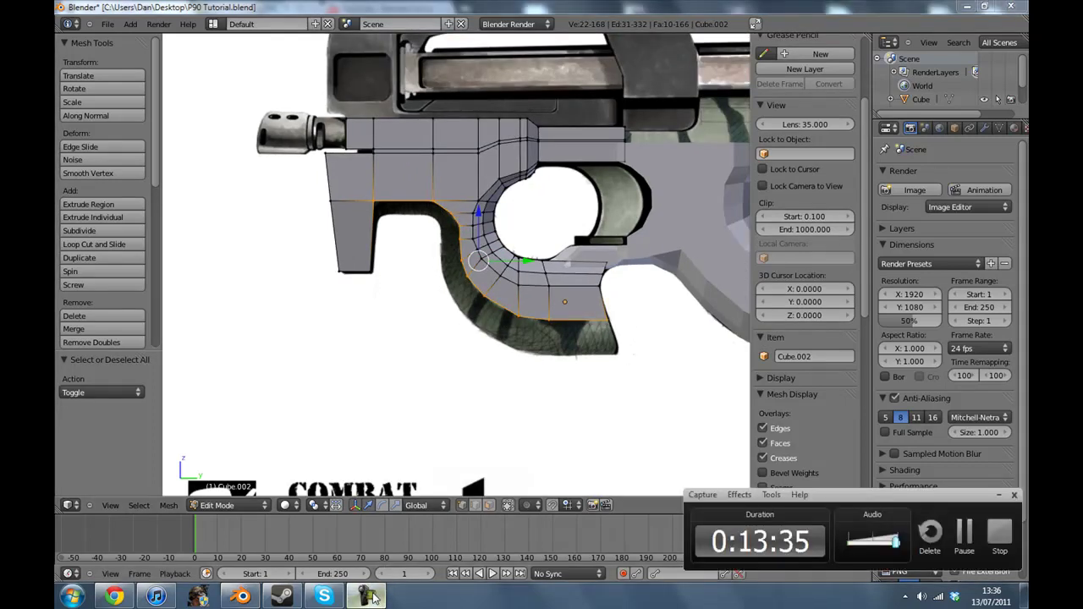
{"action": "left_click", "coordinate": [373, 596]}
{"action": "scroll", "coordinate": [554, 305], "scroll_direction": "up", "scroll_amount": 1}
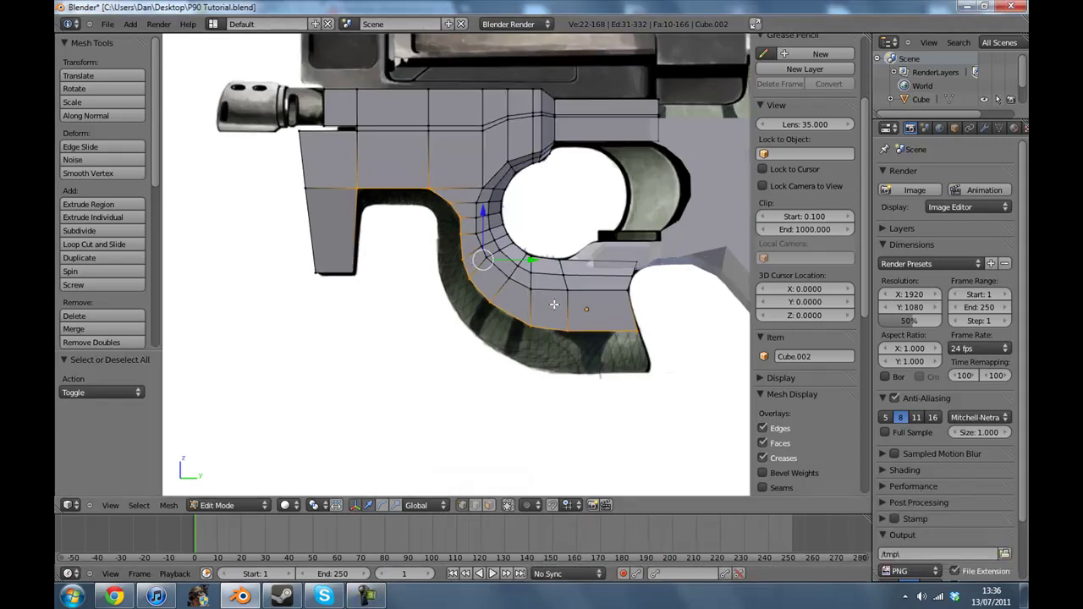
- Extrude the selected lower edge, shift it down by about 0.1 along Z, and deselect it
{"action": "key", "text": "e"}
{"action": "right_click", "coordinate": [600, 315]}
{"action": "key", "text": "s"}
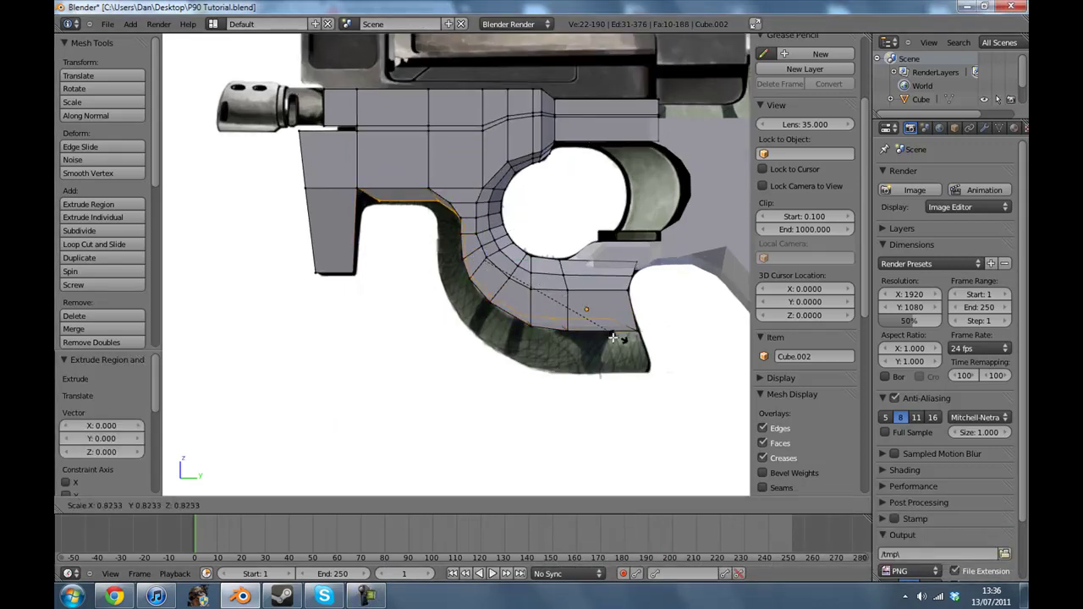
{"action": "left_click", "coordinate": [613, 338]}
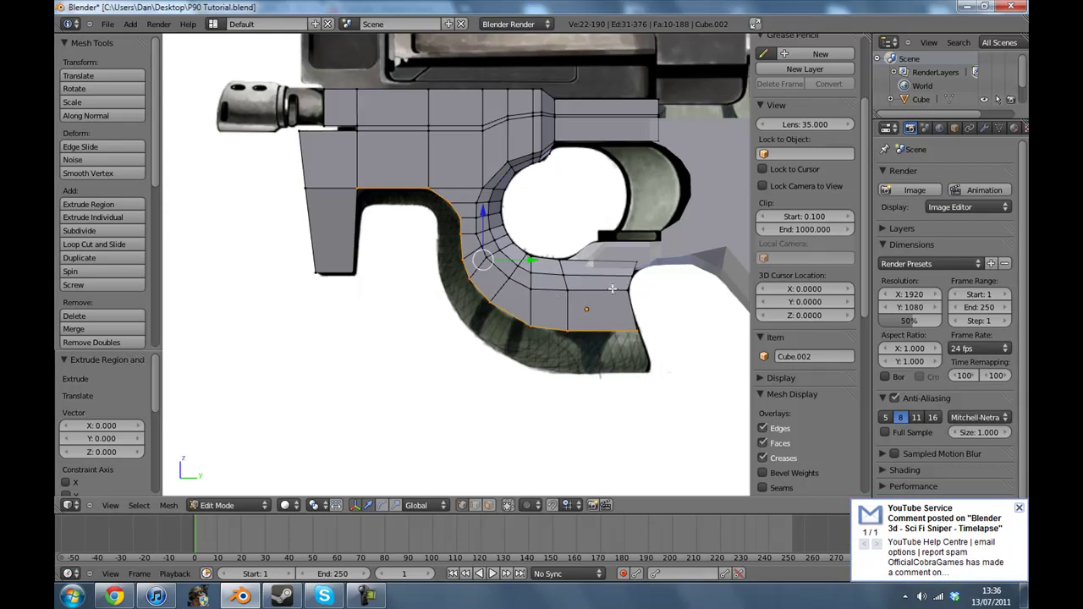
{"action": "key", "text": "g"}
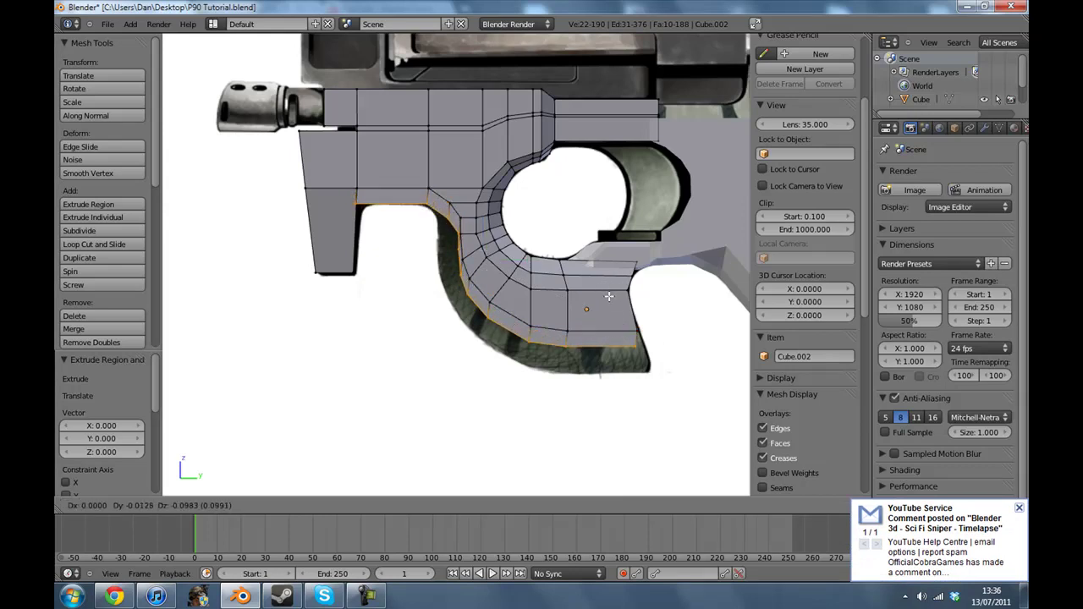
{"action": "left_click", "coordinate": [609, 298]}
{"action": "key", "text": "a"}
- Move the first two extruded vertices at the upper bend of the curved grip onto the reference outline
{"action": "scroll", "coordinate": [517, 290], "scroll_direction": "up", "scroll_amount": 3}
{"action": "right_click", "coordinate": [428, 182]}
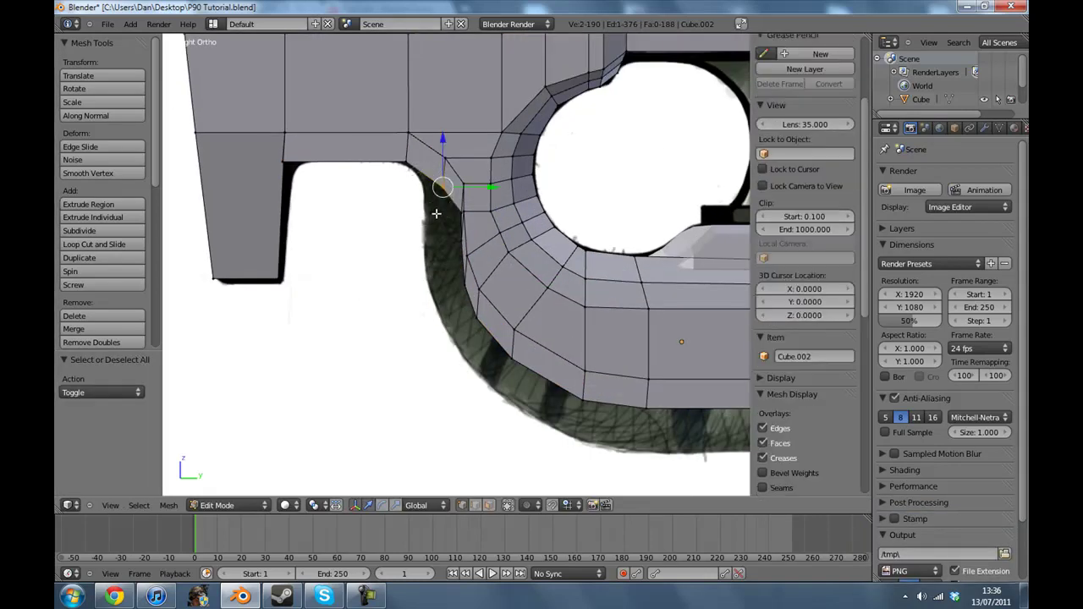
{"action": "key", "text": "g"}
{"action": "left_click", "coordinate": [418, 213]}
{"action": "key", "text": "a"}
{"action": "right_click", "coordinate": [456, 218]}
{"action": "key", "text": "g"}
{"action": "left_click", "coordinate": [414, 233]}
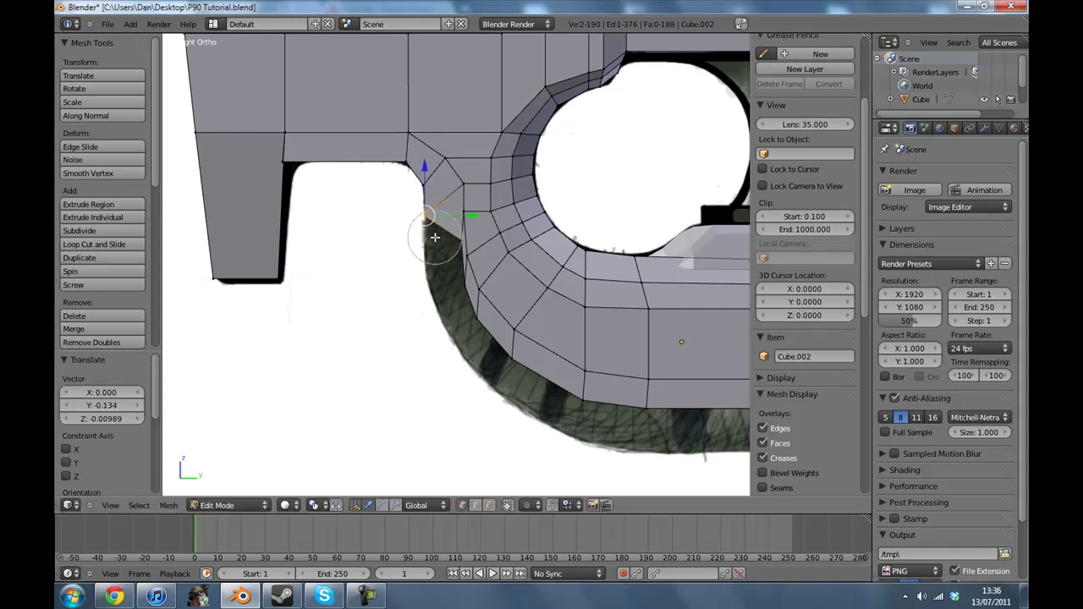
{"action": "key", "text": "a"}
- Move the next three extruded vertices down the grip's front curve onto the reference outline
{"action": "key", "text": "v"}
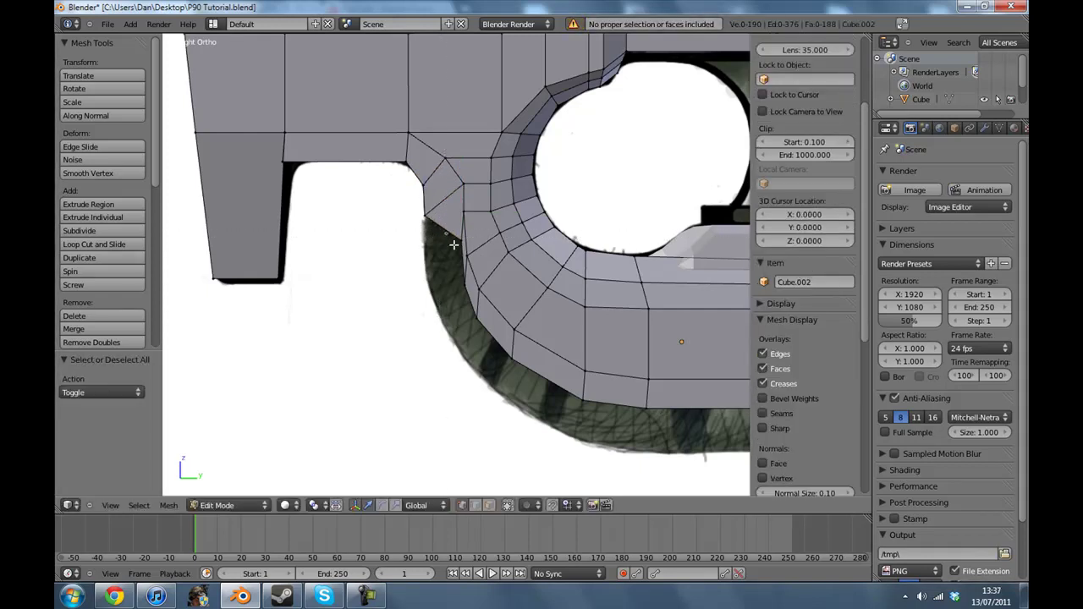
{"action": "left_click_drag", "start_coordinate": [461, 260], "coordinate": [460, 260]}
{"action": "key", "text": "g"}
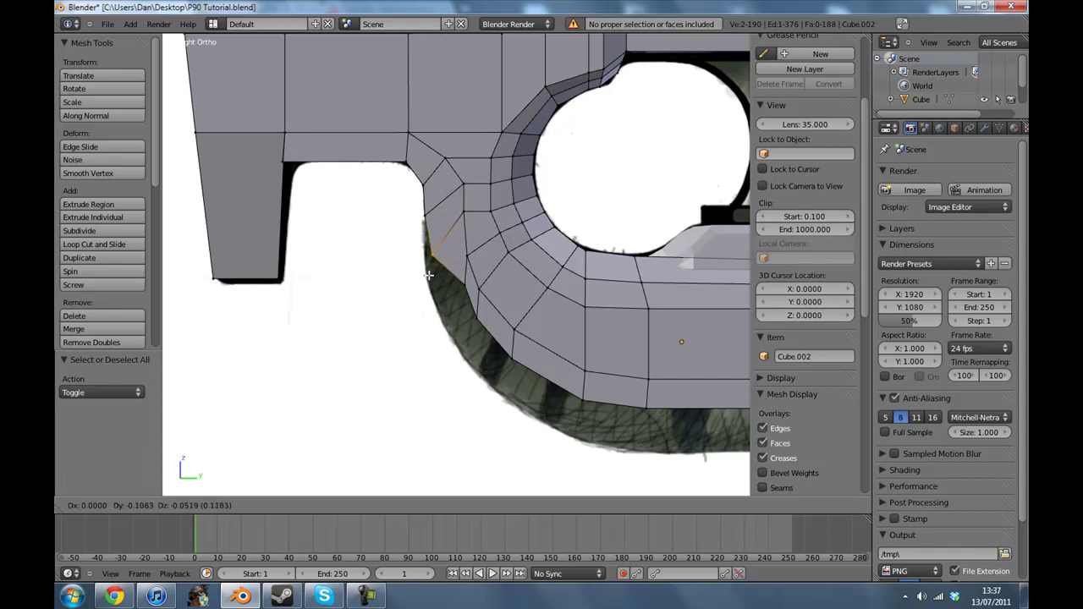
{"action": "left_click", "coordinate": [425, 274]}
{"action": "scroll", "coordinate": [436, 288], "scroll_direction": "up", "scroll_amount": 2}
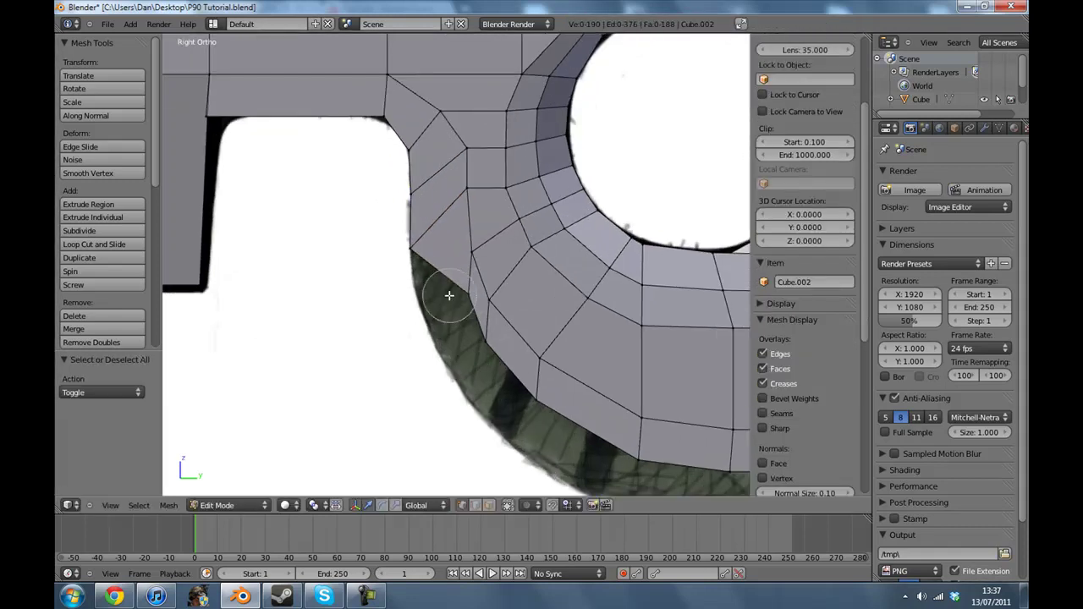
{"action": "key", "text": "g"}
{"action": "left_click", "coordinate": [476, 347]}
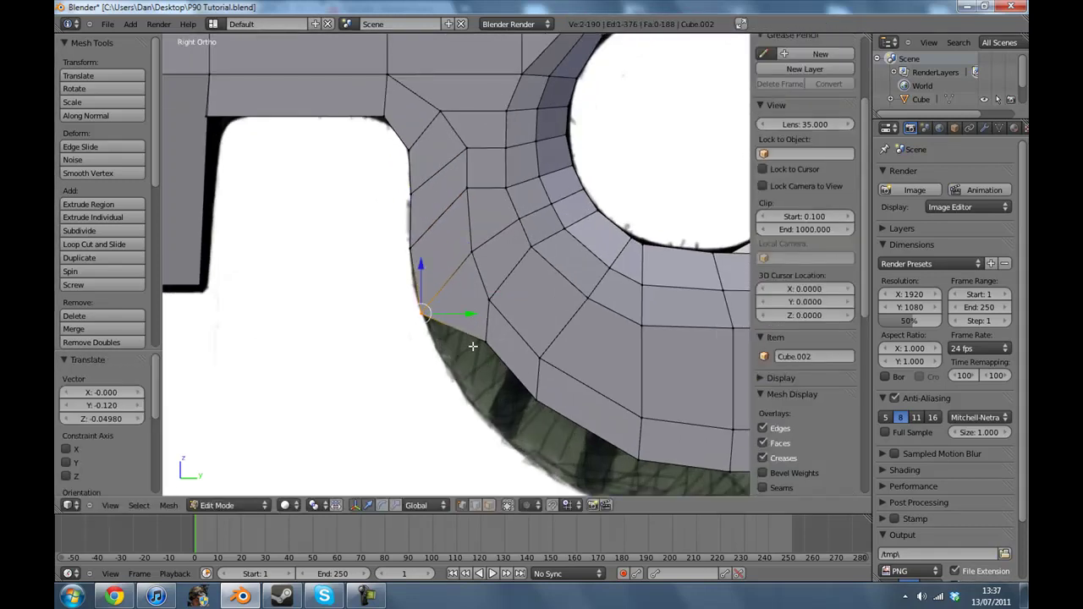
{"action": "key", "text": "g"}
{"action": "left_click", "coordinate": [450, 389]}
- Move the extruded vertex at the grip's lower front bend onto the reference outline and deselect it
{"action": "scroll", "coordinate": [465, 388], "scroll_direction": "down", "scroll_amount": 3}
{"action": "key", "text": "a"}
{"action": "key", "text": "b"}
{"action": "left_click_drag", "start_coordinate": [513, 372], "coordinate": [492, 329]}
{"action": "key", "text": "g"}
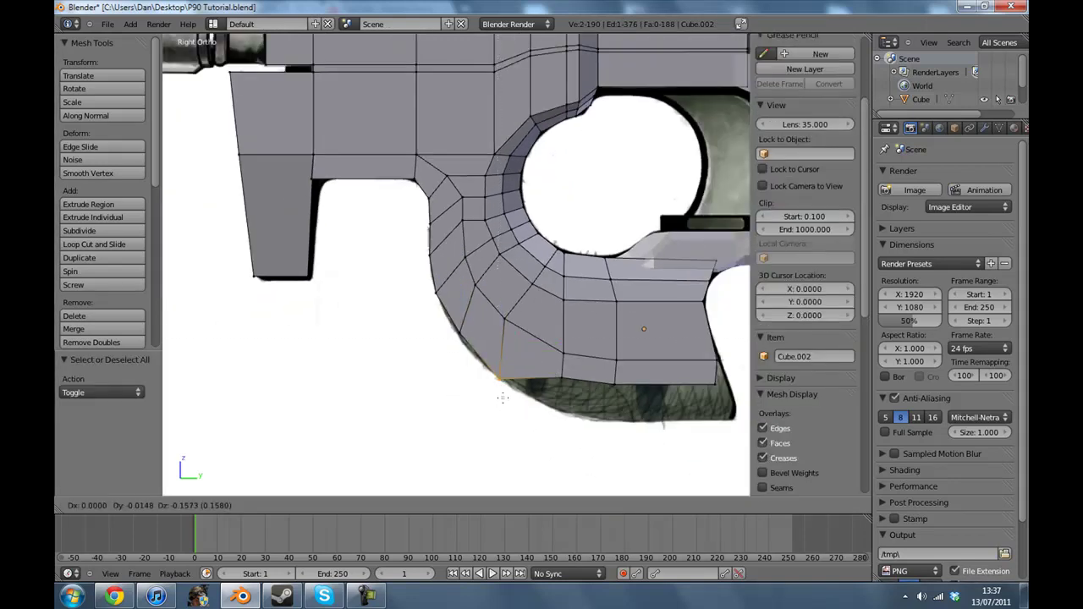
{"action": "left_click", "coordinate": [477, 356]}
{"action": "key", "text": "a"}
- Move the two bottom vertices and the rear corner vertices of the extruded strip onto the grip's lower outline
{"action": "middle_click_drag", "start_coordinate": [563, 409], "coordinate": [508, 377], "text": "shift"}
{"action": "key", "text": "b"}
{"action": "left_click_drag", "start_coordinate": [477, 338], "coordinate": [568, 370]}
{"action": "key", "text": "g"}
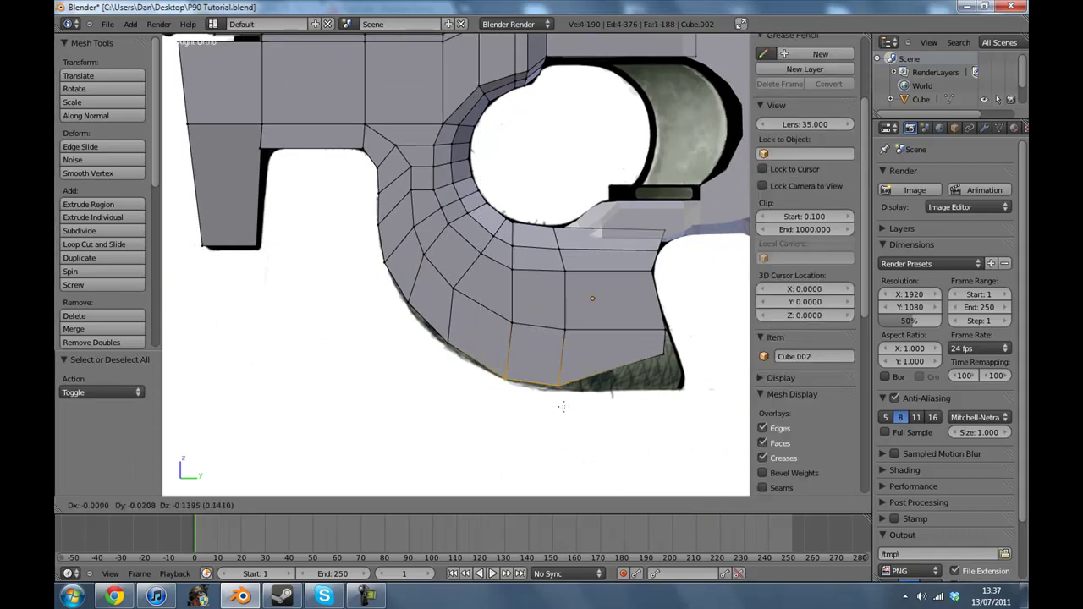
{"action": "left_click", "coordinate": [567, 397]}
{"action": "right_click", "coordinate": [656, 365]}
{"action": "key", "text": "g"}
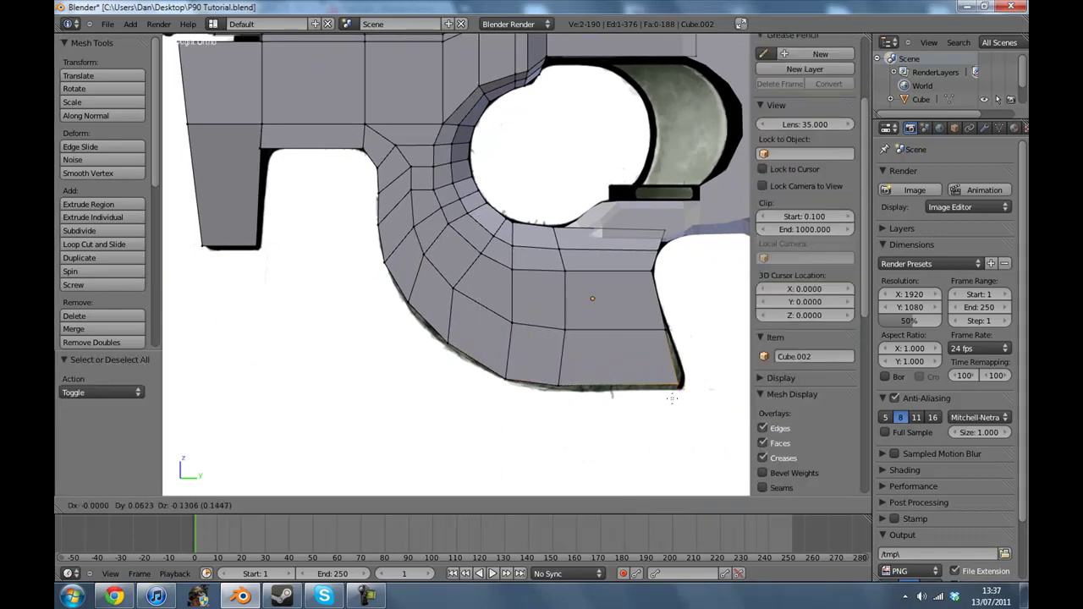
{"action": "left_click", "coordinate": [673, 402]}
{"action": "left_click", "coordinate": [123, 246]}
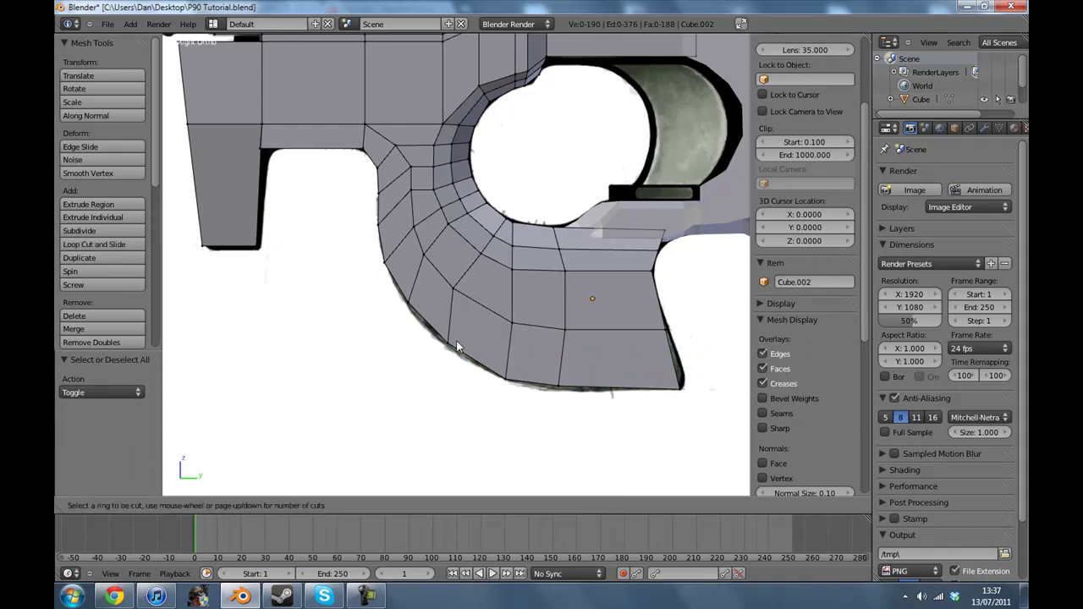
{"action": "left_click", "coordinate": [637, 357]}
{"action": "left_click", "coordinate": [623, 356]}
{"action": "key", "text": "ctrl+z"}
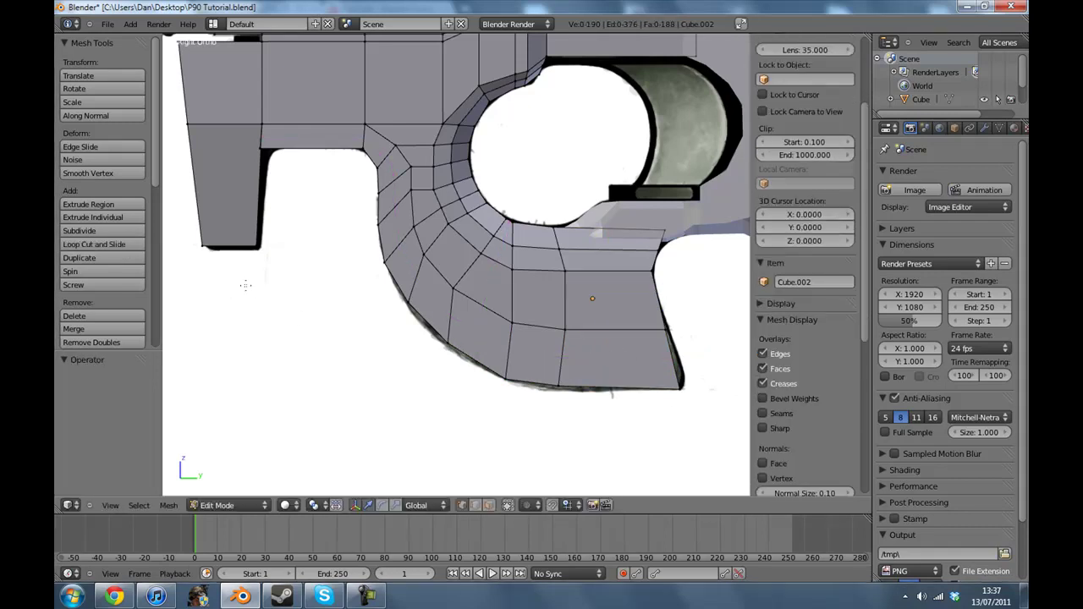
- Add an edge loop midway along the extruded grip strip without sliding it, and deselect it
{"action": "left_click", "coordinate": [101, 244]}
{"action": "left_click", "coordinate": [671, 353]}
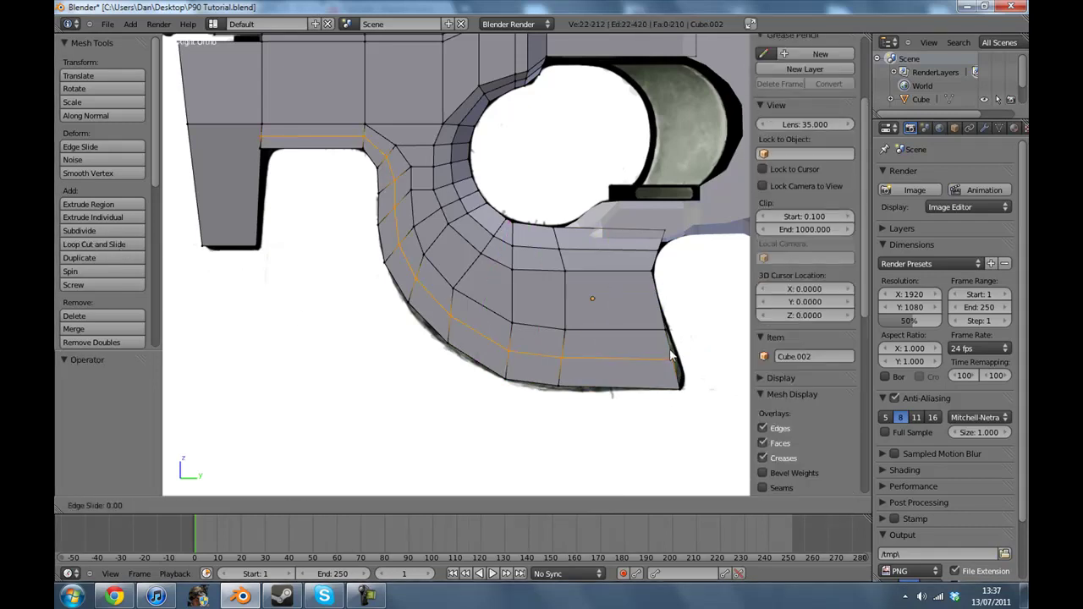
{"action": "left_click", "coordinate": [673, 361]}
{"action": "key", "text": "a"}
- Move the new loop's rear end vertices onto the grip's rear outline and reselect them
{"action": "key", "text": "c"}
{"action": "left_click", "coordinate": [675, 363]}
{"action": "right_click", "coordinate": [676, 364]}
{"action": "key", "text": "g"}
{"action": "left_click", "coordinate": [706, 369]}
{"action": "key", "text": "a"}
{"action": "key", "text": "c"}
{"action": "left_click", "coordinate": [681, 363]}
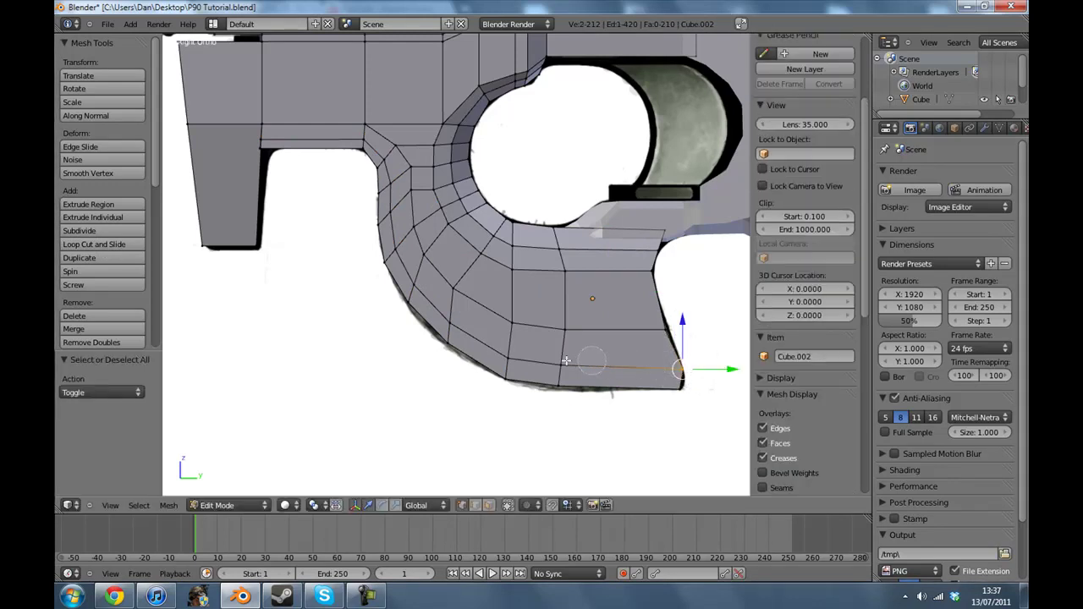
- Select the edge loop just inside the grip's lower outline up past the front opening's upper edge and scale it to about 0.48 along X
{"action": "right_click", "coordinate": [505, 349], "text": "alt"}
{"action": "right_click", "coordinate": [445, 313], "text": "shift"}
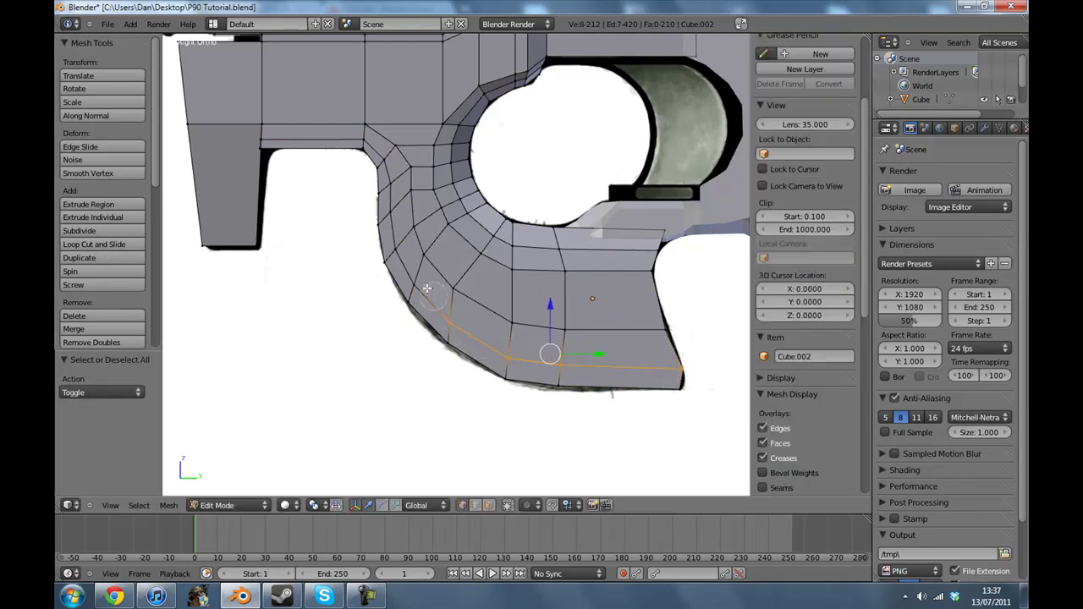
{"action": "right_click", "coordinate": [426, 287], "text": "shift"}
{"action": "scroll", "coordinate": [460, 307], "scroll_direction": "up", "scroll_amount": 3}
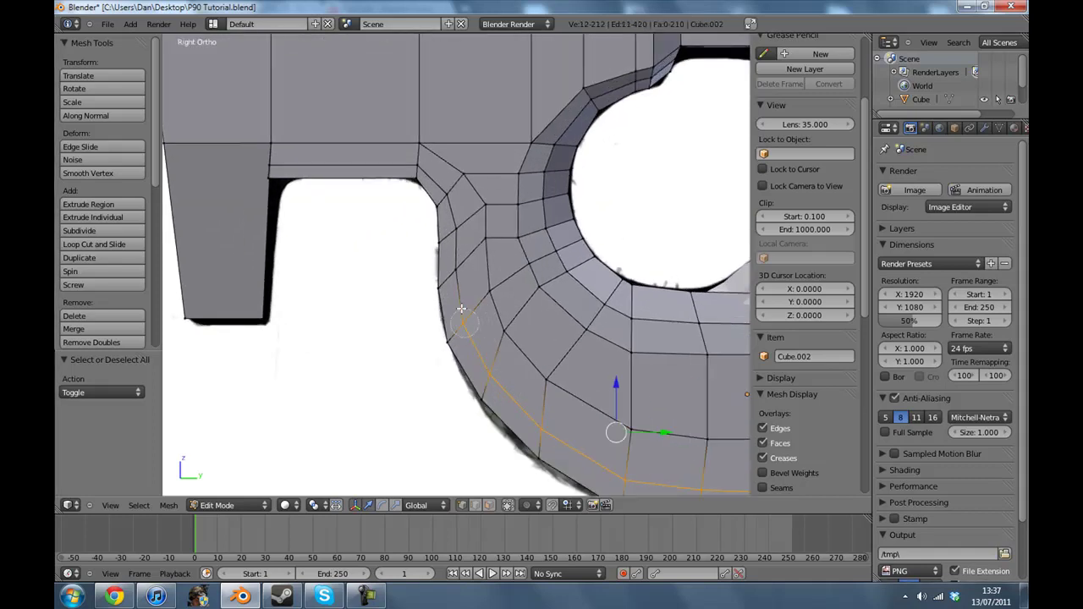
{"action": "left_click_drag", "start_coordinate": [460, 307], "coordinate": [455, 190]}
{"action": "right_click", "coordinate": [417, 160], "text": "shift"}
{"action": "right_click", "coordinate": [268, 161], "text": "shift"}
{"action": "middle_click_drag", "start_coordinate": [267, 161], "coordinate": [598, 286]}
{"action": "key", "text": "s"}
{"action": "key", "text": "x"}
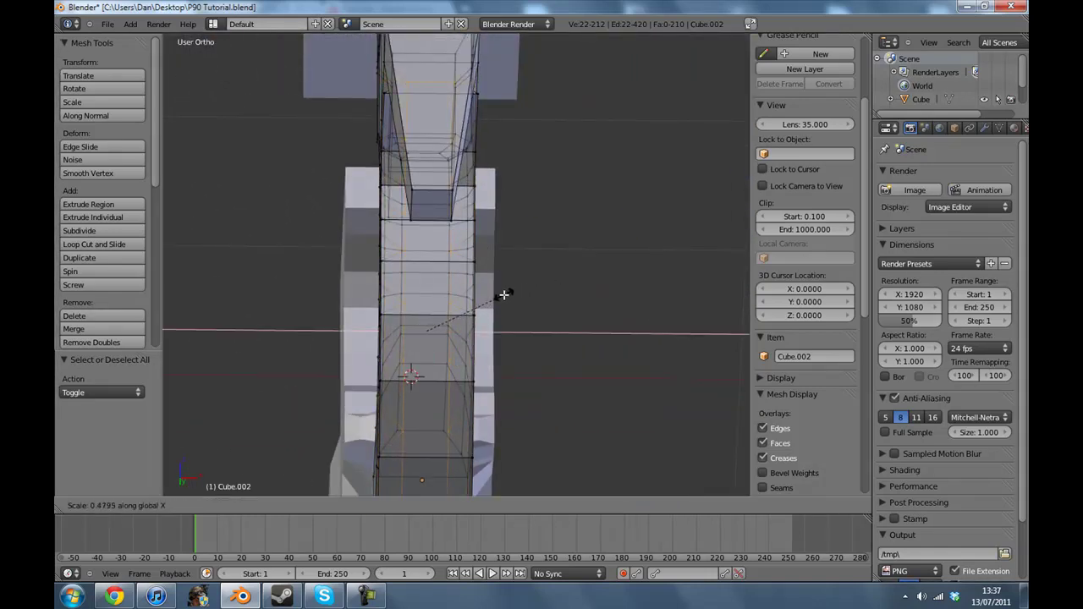
{"action": "left_click", "coordinate": [504, 294]}
- Widen the selected inner edge loop by a factor of 1.281 along X
{"action": "key", "text": "s"}
{"action": "key", "text": "x"}
{"action": "left_click", "coordinate": [577, 300]}
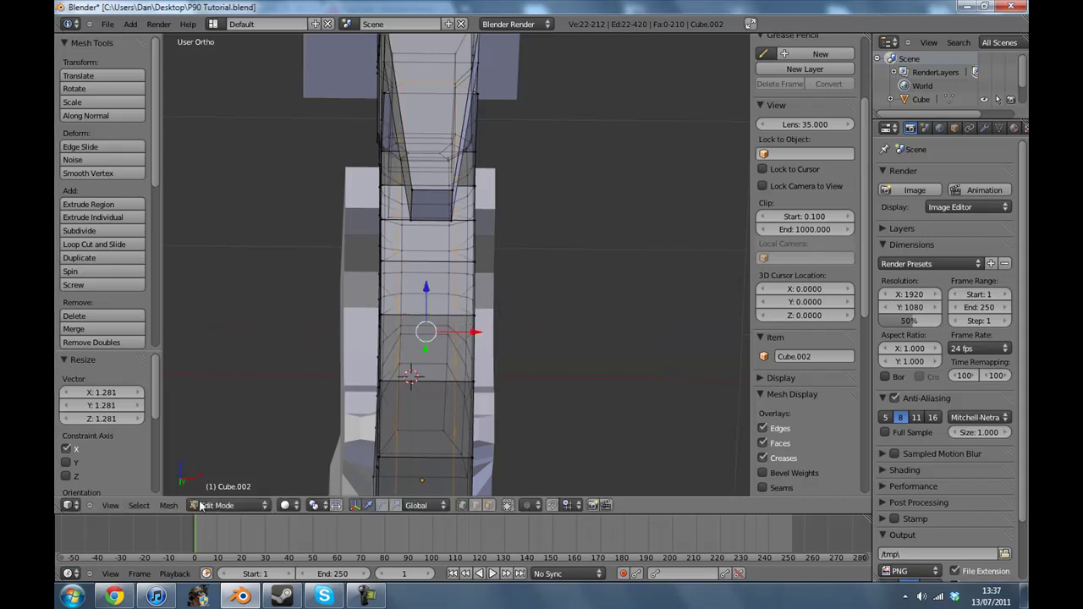
- Select the outermost rim from the front opening around the grip's underside to its rear end and scale it to about 0.5 along X
{"action": "left_click", "coordinate": [111, 506]}
{"action": "left_click", "coordinate": [127, 396]}
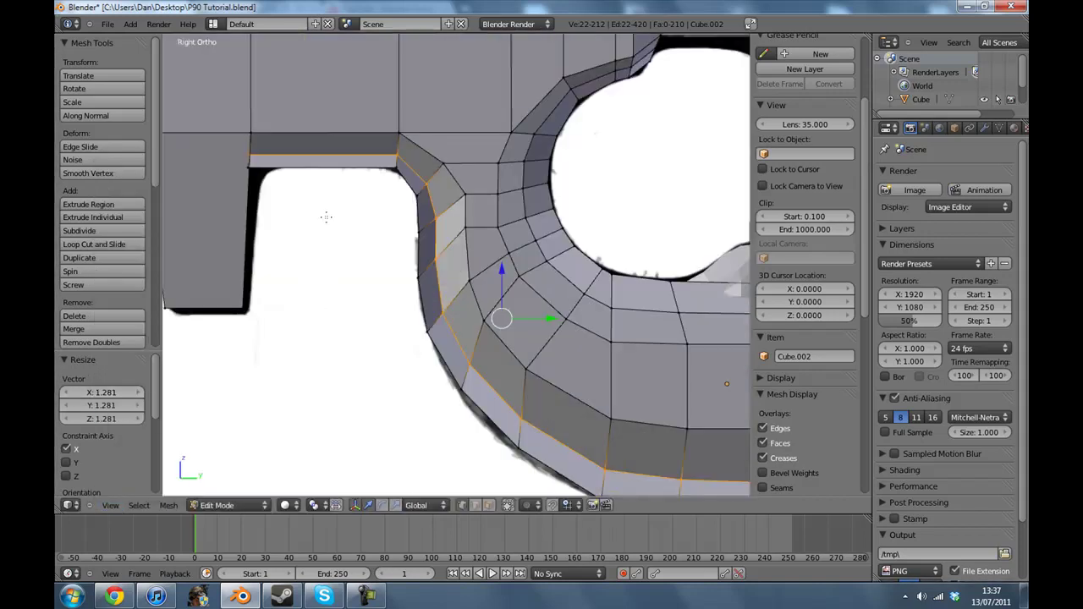
{"action": "key", "text": "a"}
{"action": "right_click", "coordinate": [247, 169]}
{"action": "mouse_move", "coordinate": [386, 178]}
{"action": "left_mouse_down"}
{"action": "mouse_move", "coordinate": [401, 188]}
{"action": "mouse_move", "coordinate": [409, 225]}
{"action": "mouse_move", "coordinate": [416, 336]}
{"action": "mouse_move", "coordinate": [513, 450]}
{"action": "left_mouse_up"}
{"action": "right_click", "coordinate": [516, 454]}
{"action": "middle_click_drag", "start_coordinate": [575, 367], "coordinate": [405, 201], "text": "shift"}
{"action": "key", "text": "c"}
{"action": "right_click", "coordinate": [469, 340], "text": "shift"}
{"action": "right_click", "coordinate": [668, 349], "text": "shift"}
{"action": "middle_click_drag", "start_coordinate": [438, 291], "coordinate": [656, 247]}
{"action": "key", "text": "z"}
{"action": "key", "text": "z"}
{"action": "key", "text": "s"}
{"action": "key", "text": "x"}
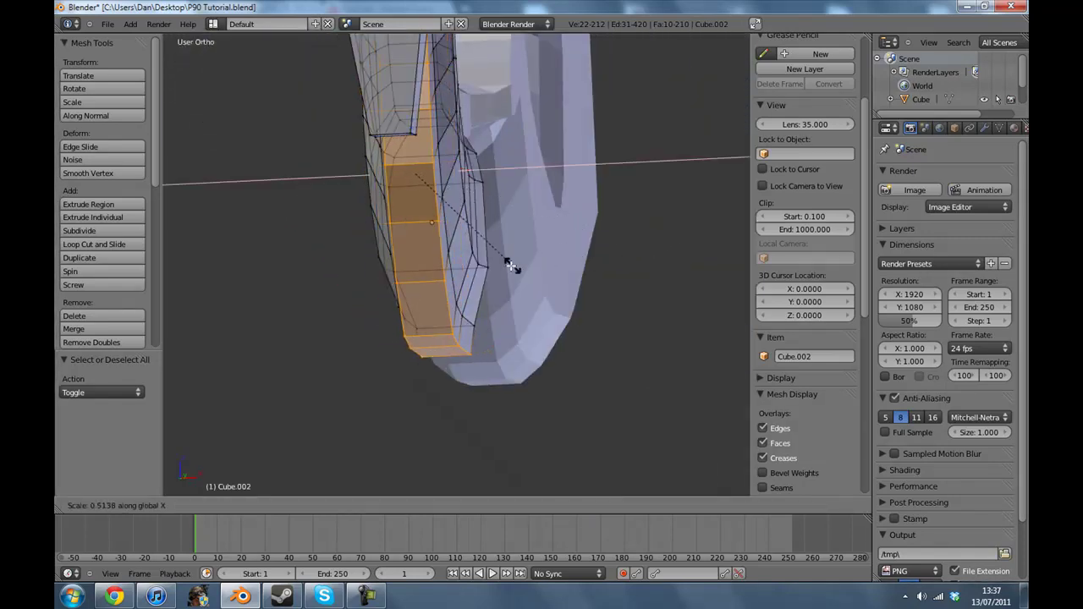
{"action": "left_click", "coordinate": [503, 260]}
- Return to Object Mode and check the tapered grip in the front view
{"action": "key", "text": "Tab"}
{"action": "middle_click_drag", "start_coordinate": [502, 237], "coordinate": [410, 313]}
{"action": "left_click", "coordinate": [110, 505]}
{"action": "left_click", "coordinate": [133, 420]}
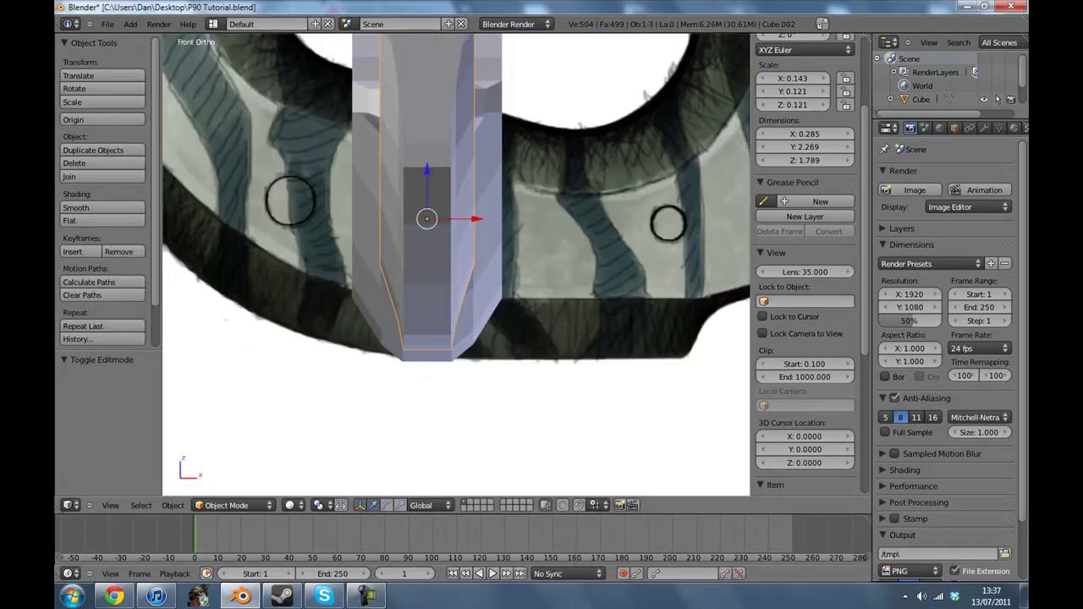
{"action": "left_click", "coordinate": [367, 597]}
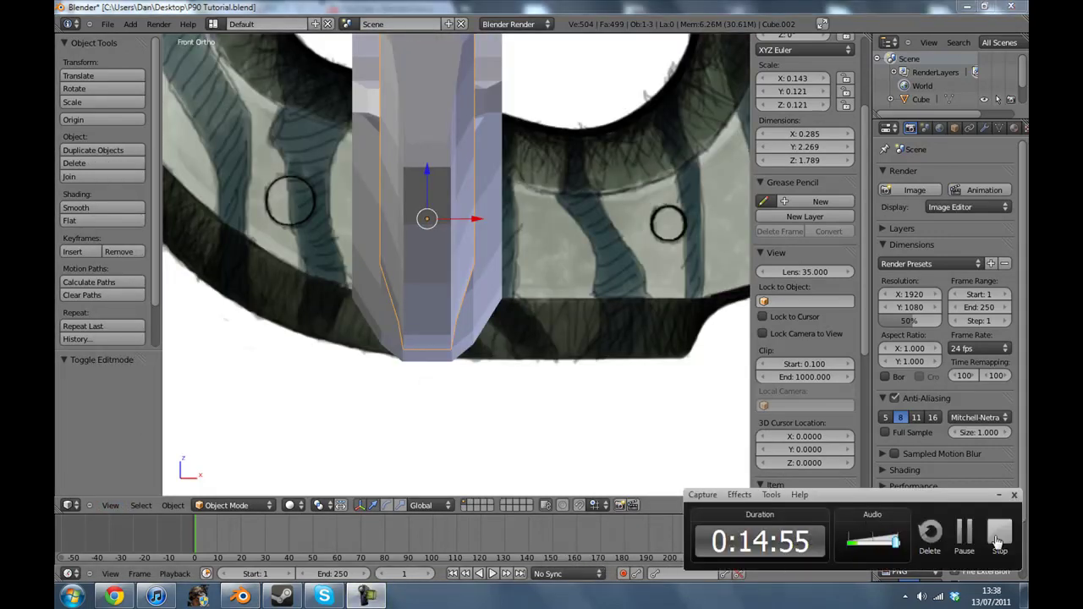